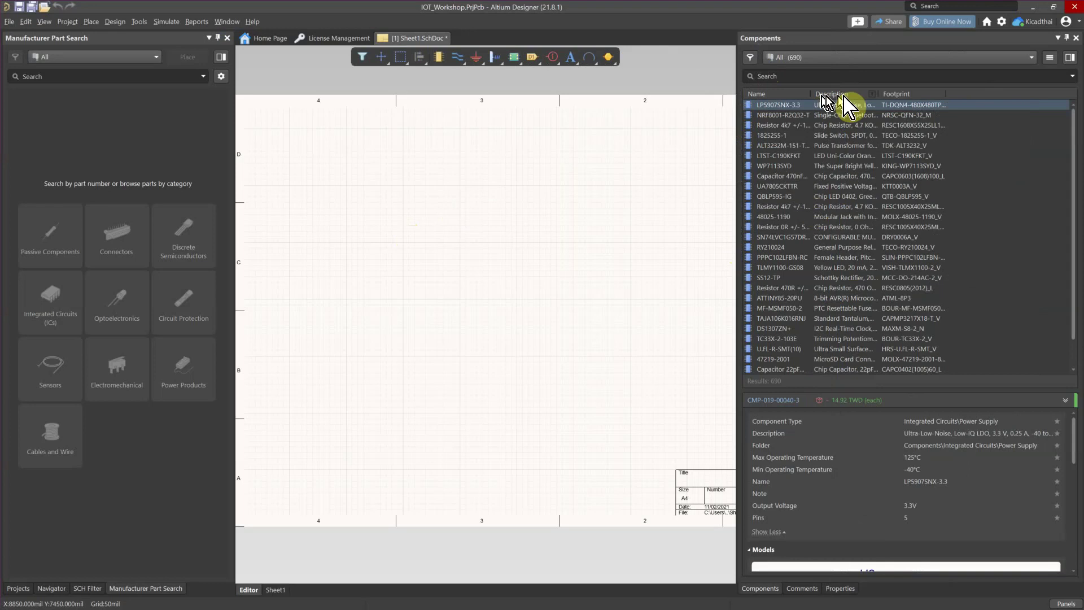
Review the list of component libraries available for placing parts.
{"action": "left_click", "coordinate": [867, 59]}
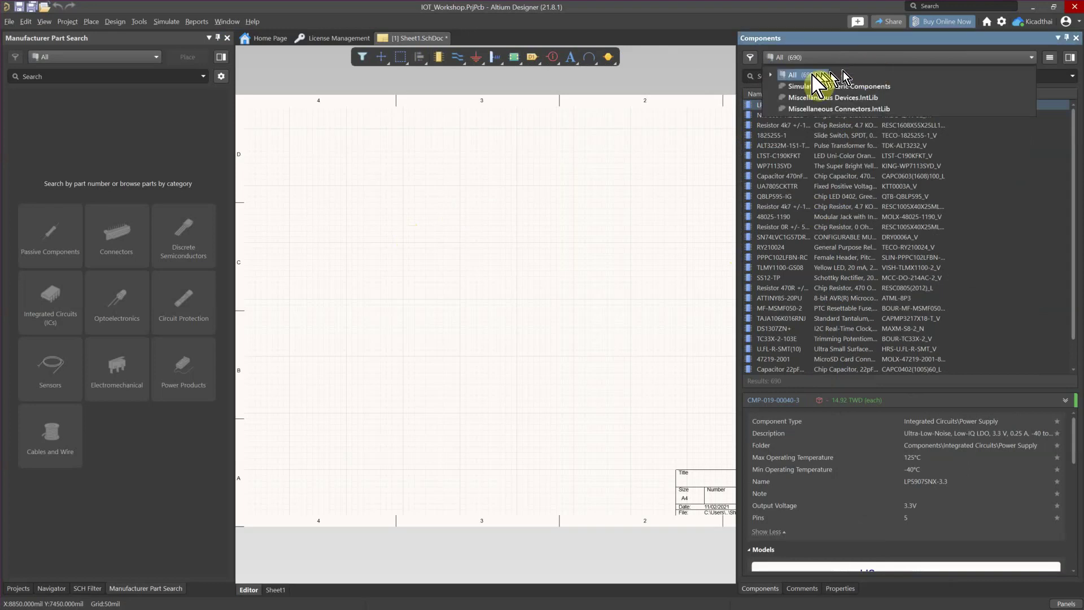
{"action": "left_click", "coordinate": [862, 61]}
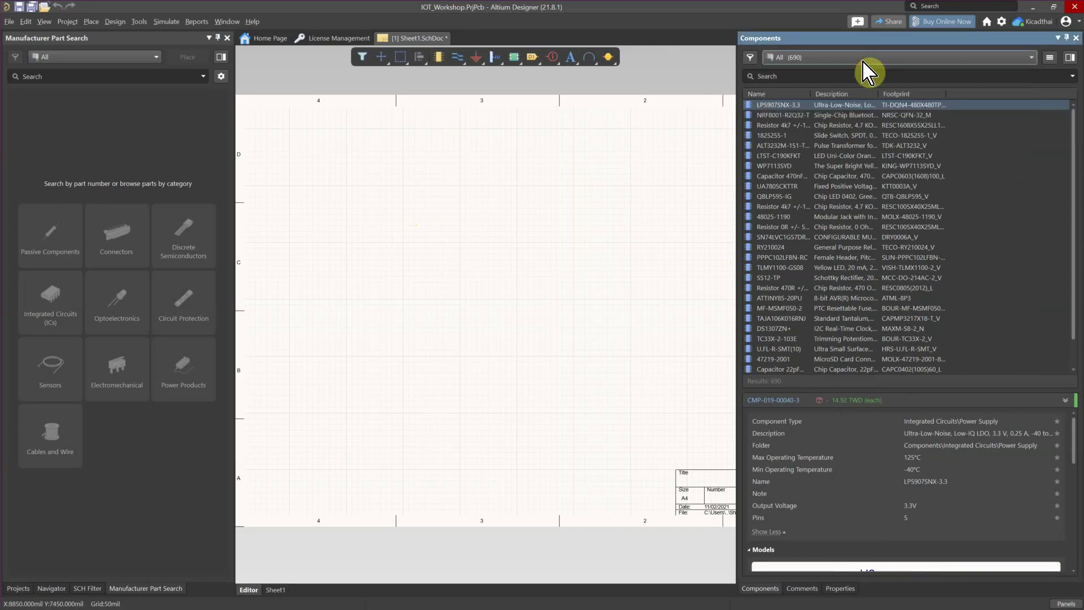
{"action": "left_click", "coordinate": [864, 58]}
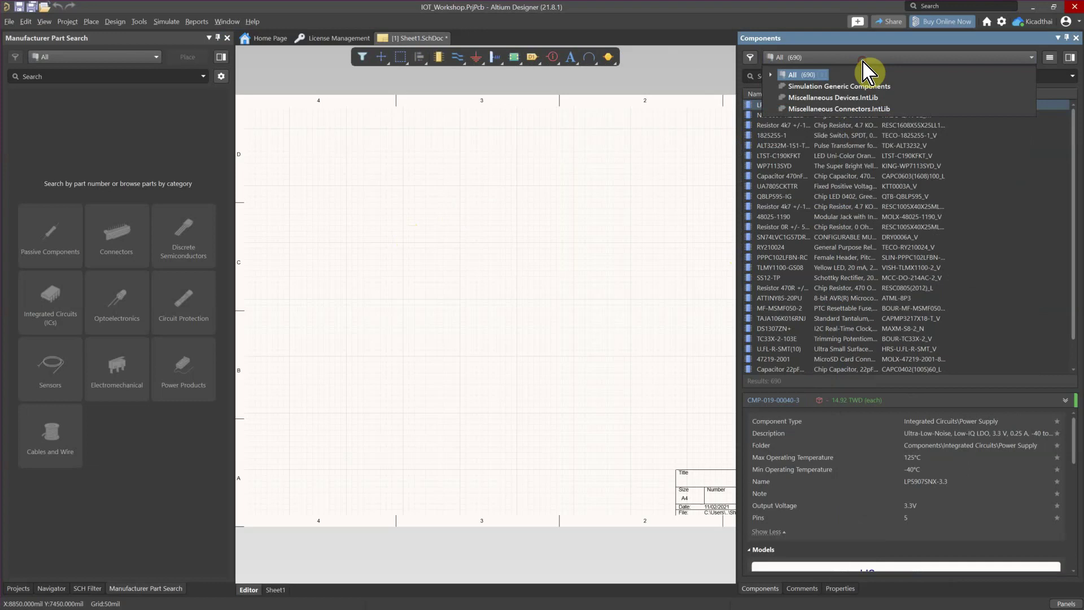
{"action": "left_click", "coordinate": [830, 59]}
{"action": "left_click", "coordinate": [821, 58]}
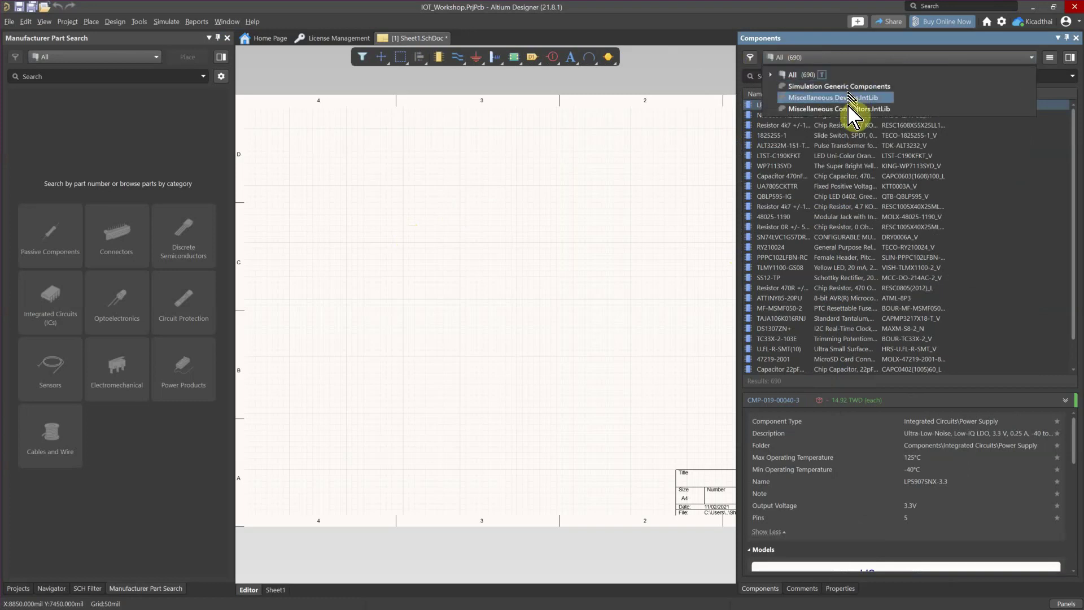
{"action": "left_click", "coordinate": [847, 72]}
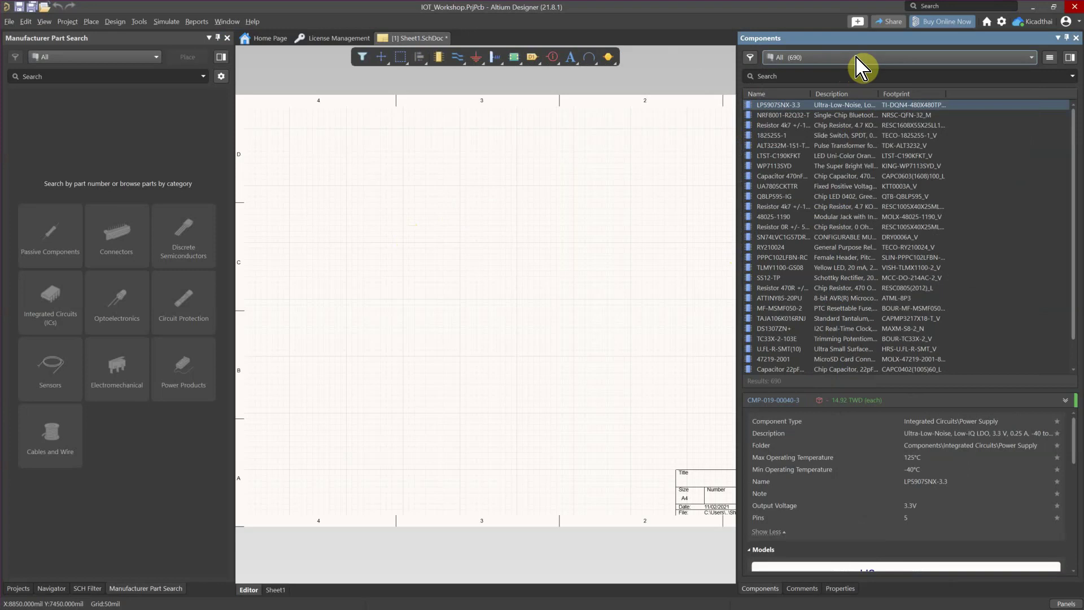
Review the installed file-based libraries and browse the altium-library-DB folder for library files without installing any.
{"action": "left_click", "coordinate": [1052, 58]}
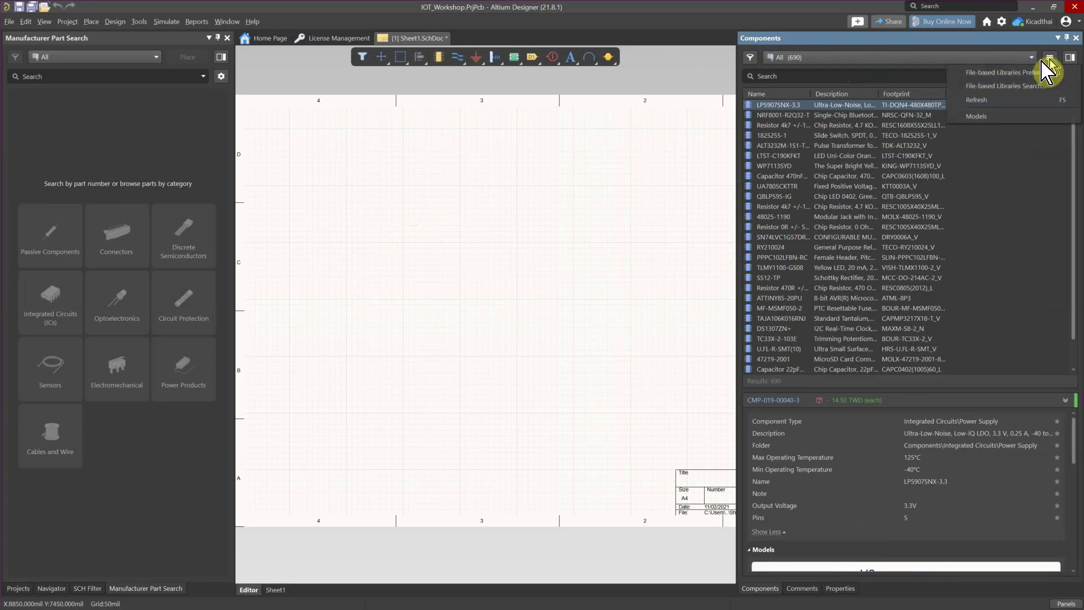
{"action": "left_click", "coordinate": [1016, 74]}
{"action": "left_click_drag", "start_coordinate": [876, 121], "coordinate": [664, 119]}
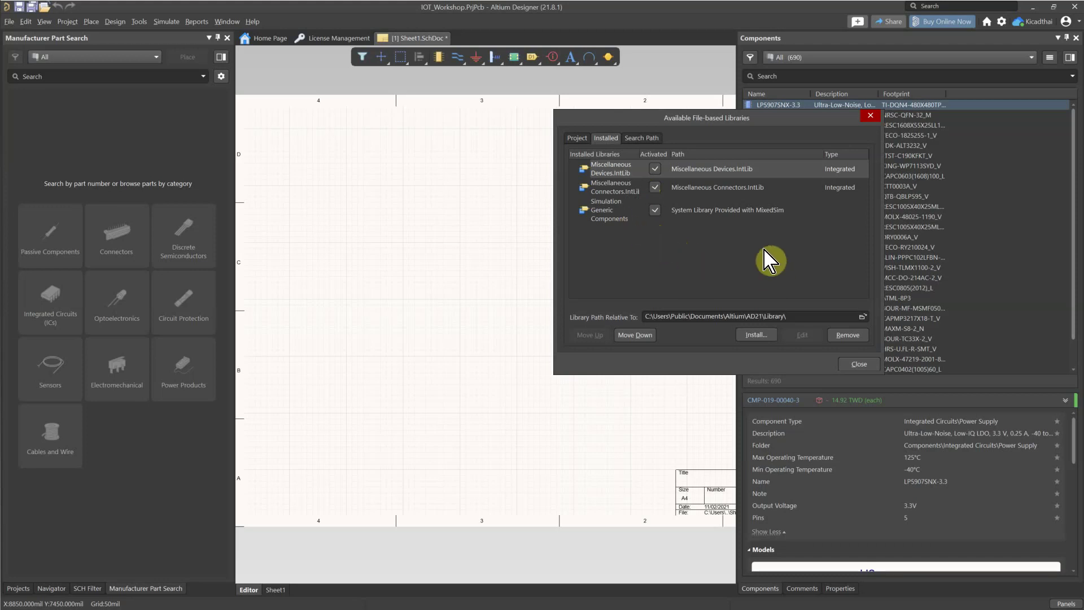
{"action": "left_click", "coordinate": [754, 335]}
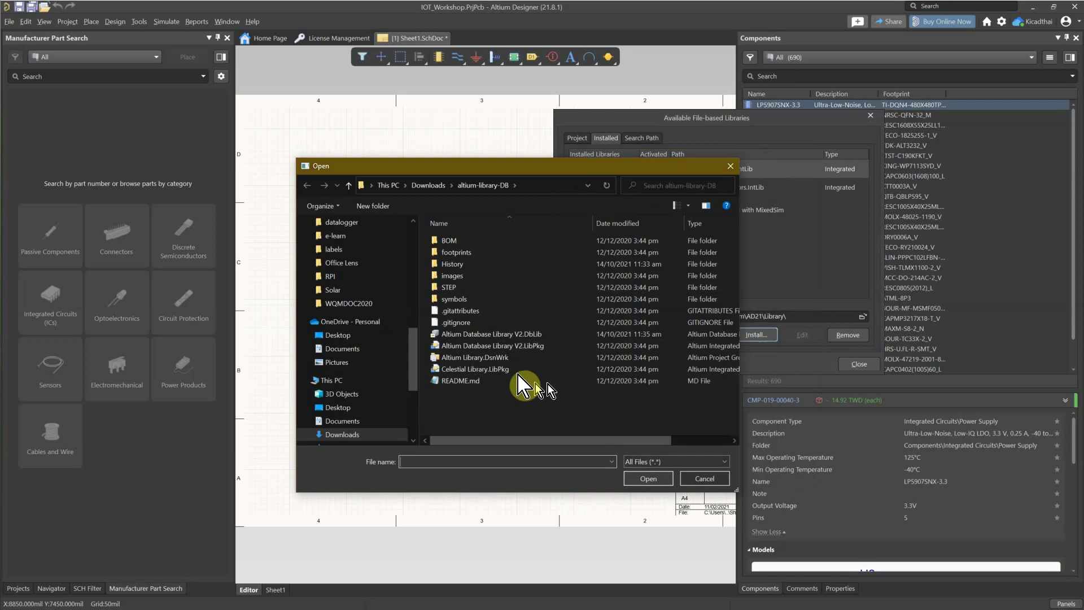
{"action": "left_click", "coordinate": [512, 333]}
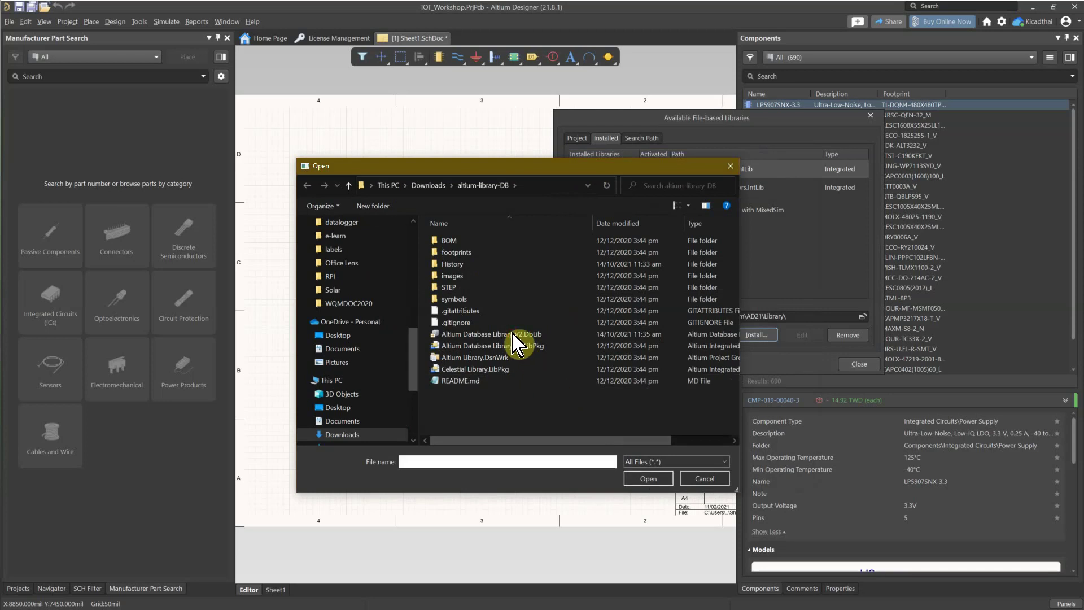
{"action": "left_click", "coordinate": [699, 480]}
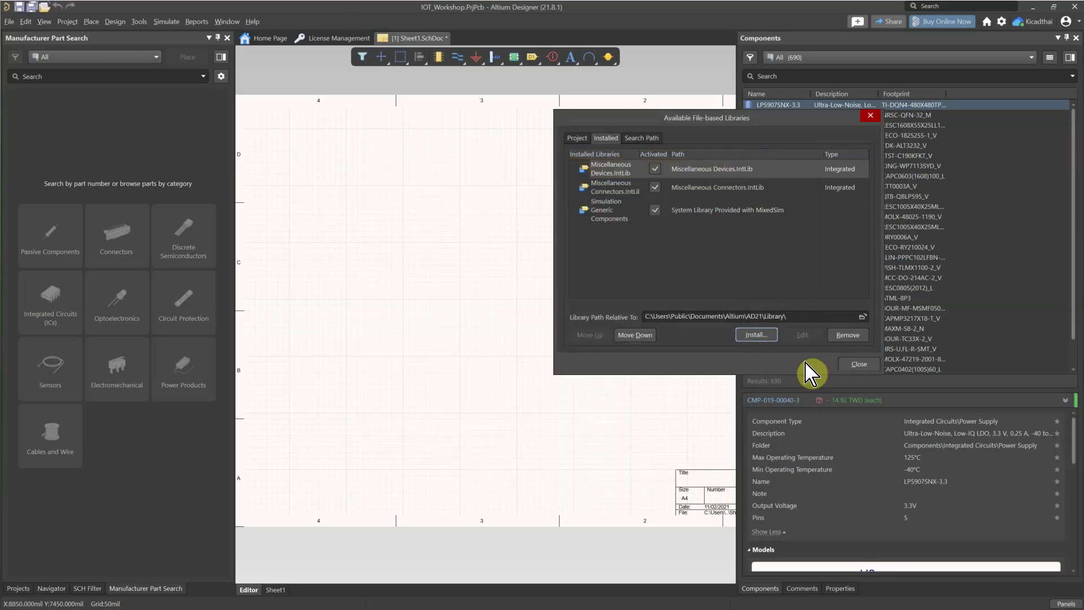
{"action": "left_click", "coordinate": [859, 365]}
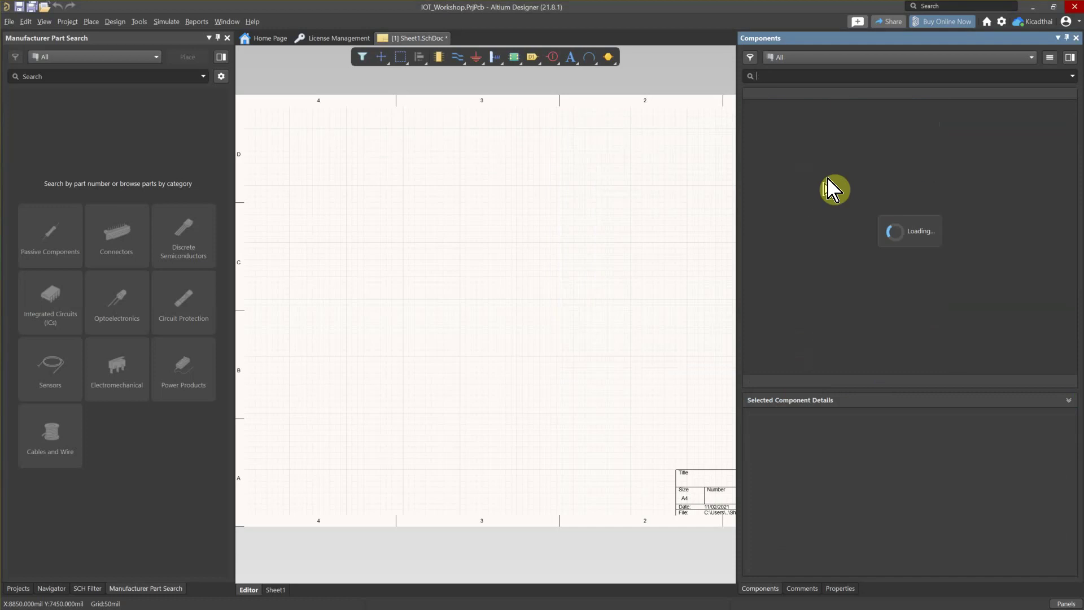
Switch the component source to Miscellaneous Devices.IntLib and examine the 2N3904 transistor's details and models.
{"action": "left_click", "coordinate": [853, 58]}
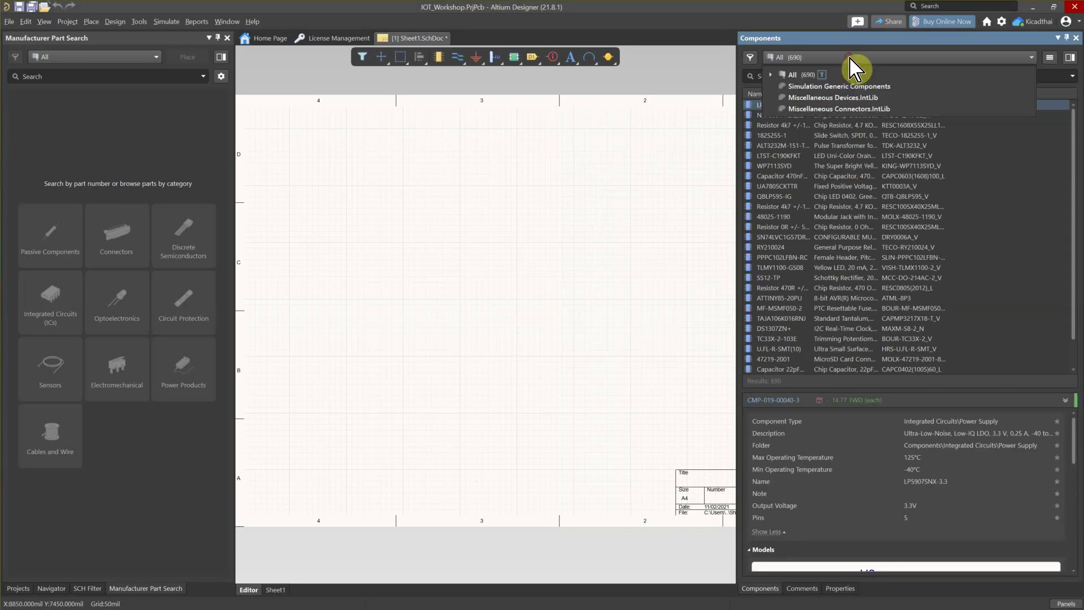
{"action": "left_click", "coordinate": [848, 101]}
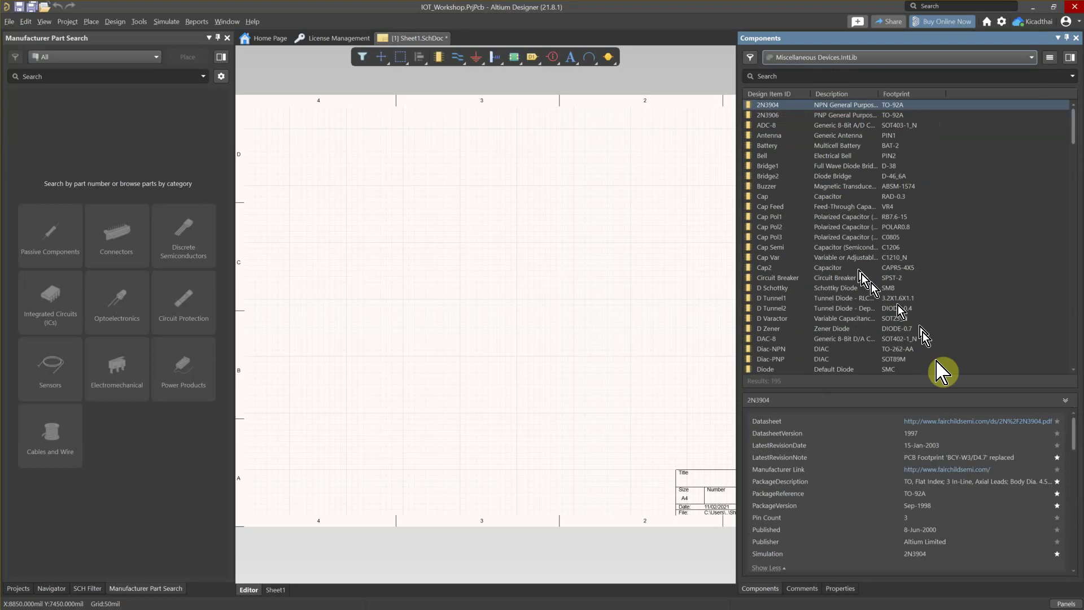
{"action": "scroll", "coordinate": [939, 399], "scroll_direction": "down", "scroll_amount": 3}
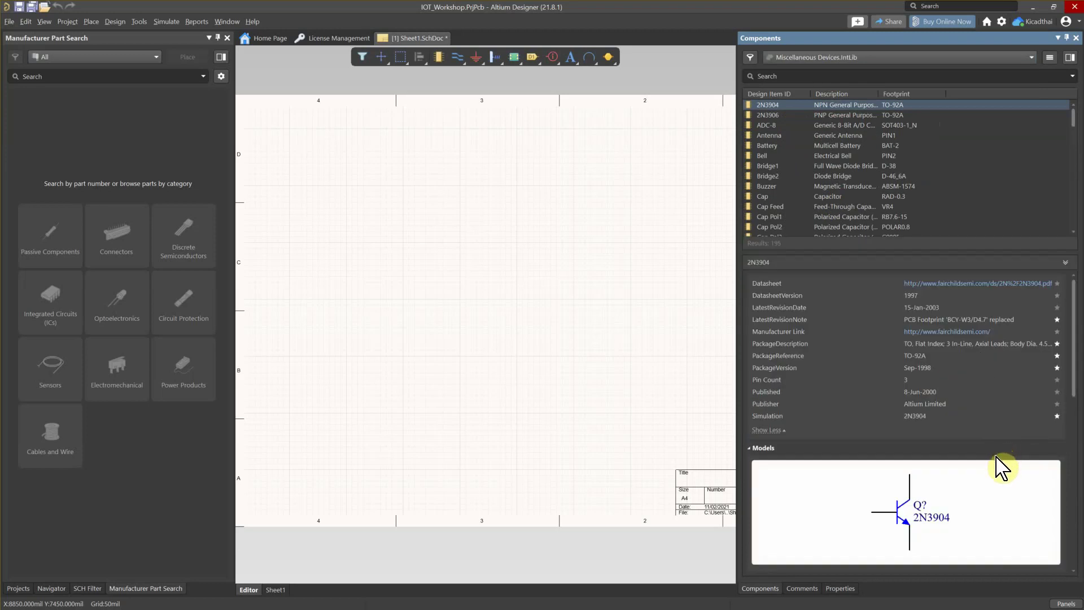
{"action": "left_click_drag", "start_coordinate": [974, 254], "coordinate": [970, 244]}
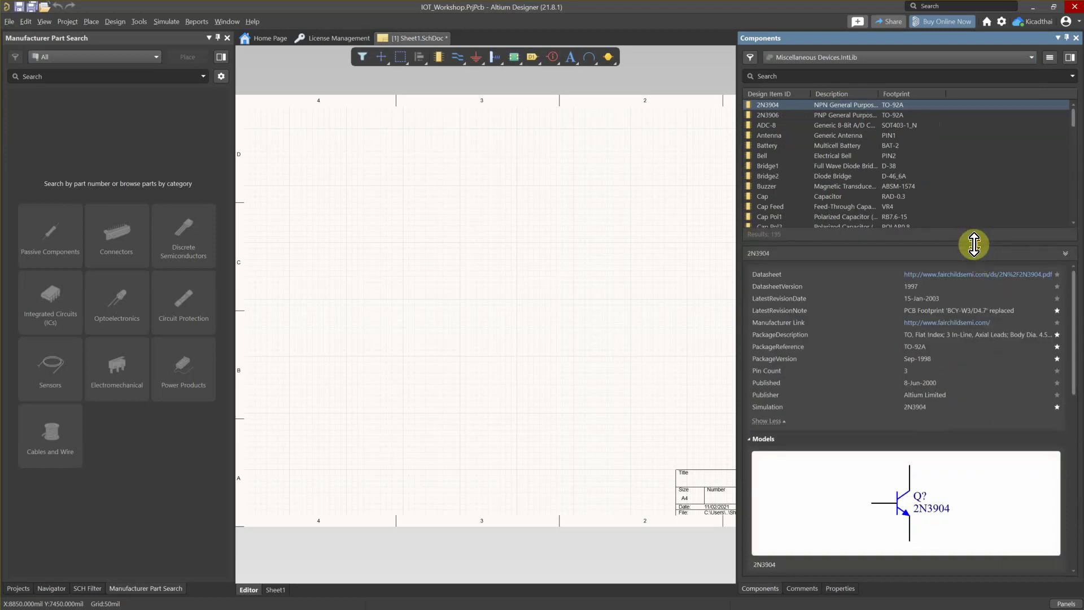
{"action": "scroll", "coordinate": [952, 491], "scroll_direction": "down", "scroll_amount": 3}
{"action": "left_click", "coordinate": [953, 492]}
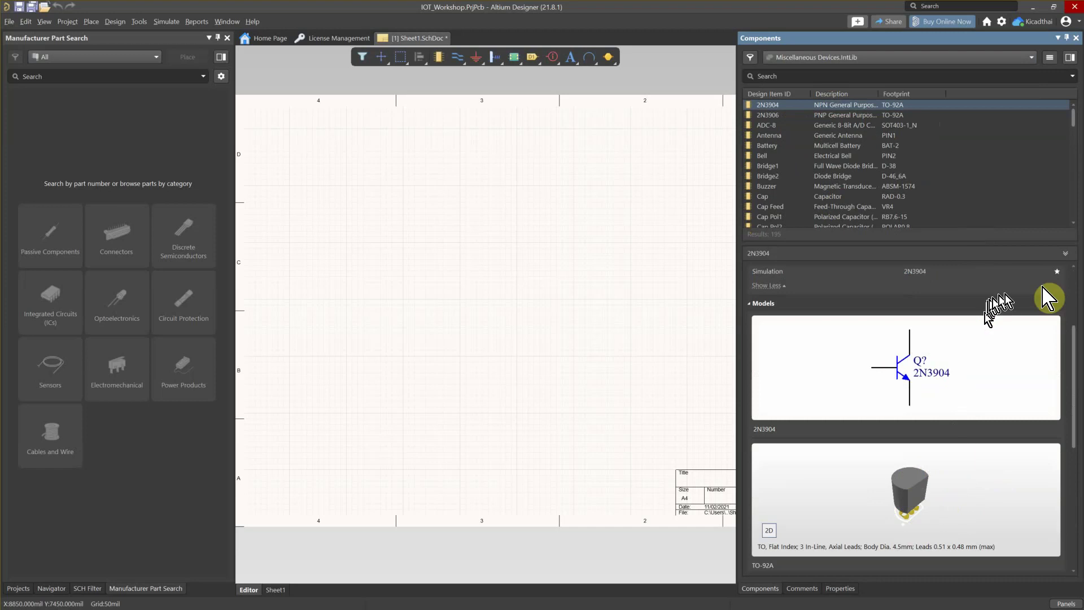
{"action": "left_click", "coordinate": [1065, 254]}
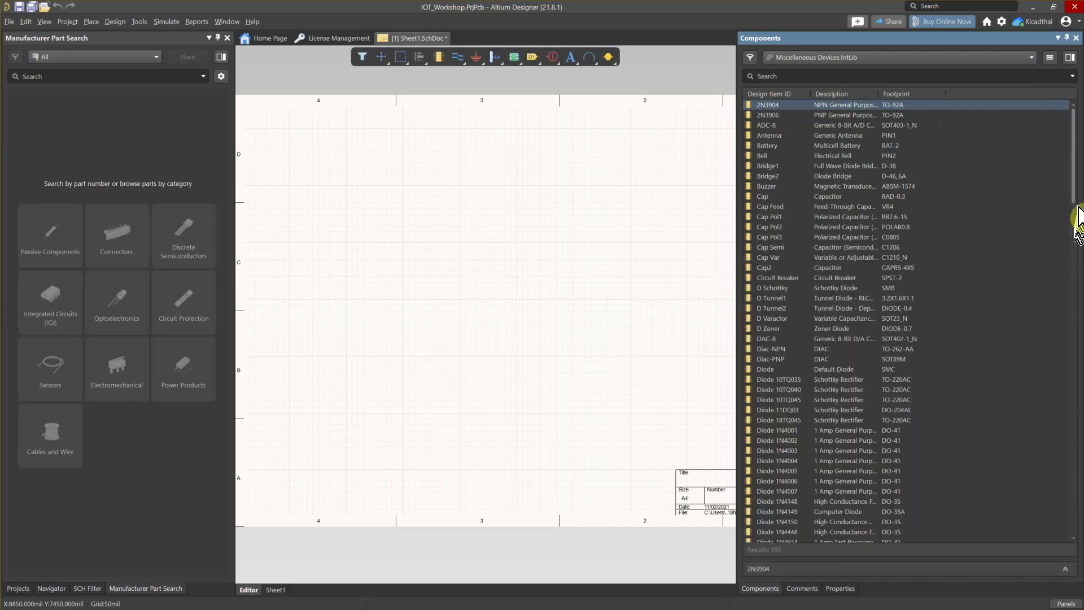
Try to place the Bridge2 diode bridge on the schematic sheet.
{"action": "left_click", "coordinate": [847, 176]}
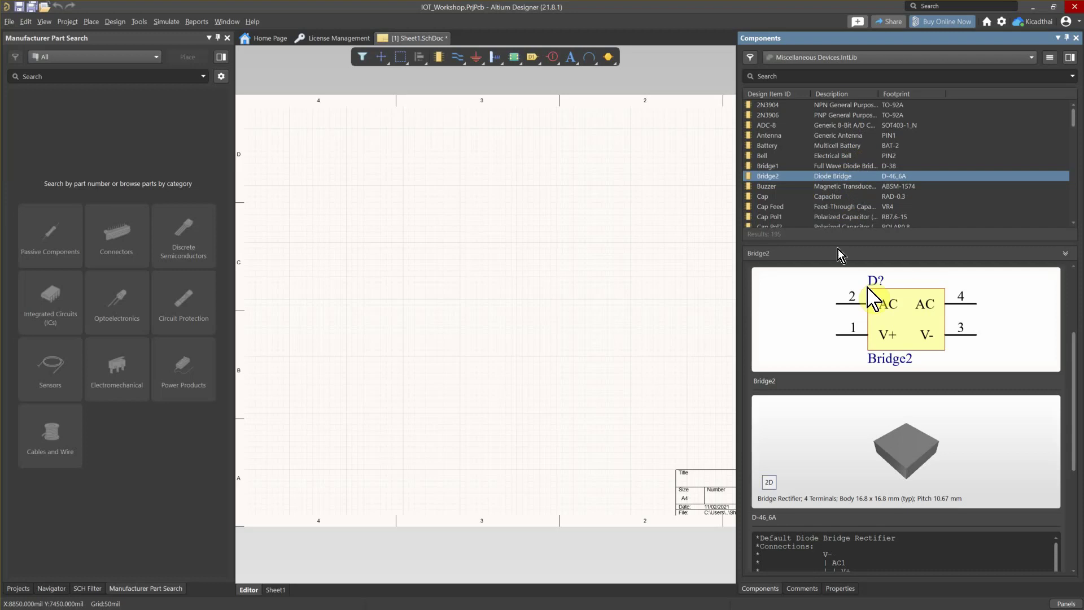
{"action": "right_click", "coordinate": [832, 176]}
{"action": "left_click", "coordinate": [862, 184]}
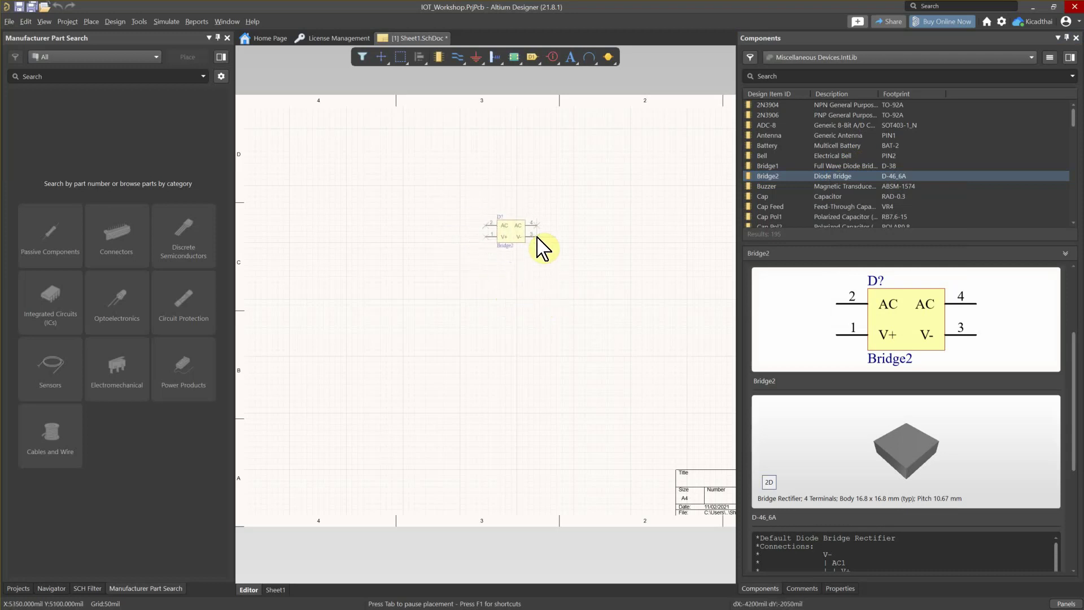
{"action": "key", "text": "Escape"}
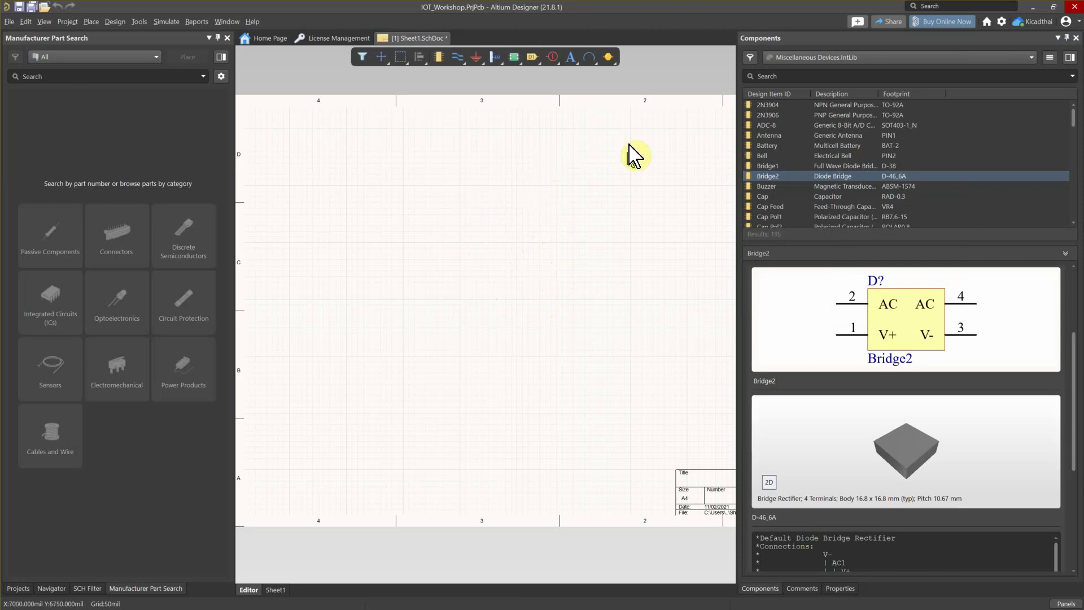
Search Miscellaneous Devices.IntLib for LED and look through the matching components and the D Tunnel1 preview.
{"action": "left_click", "coordinate": [788, 77]}
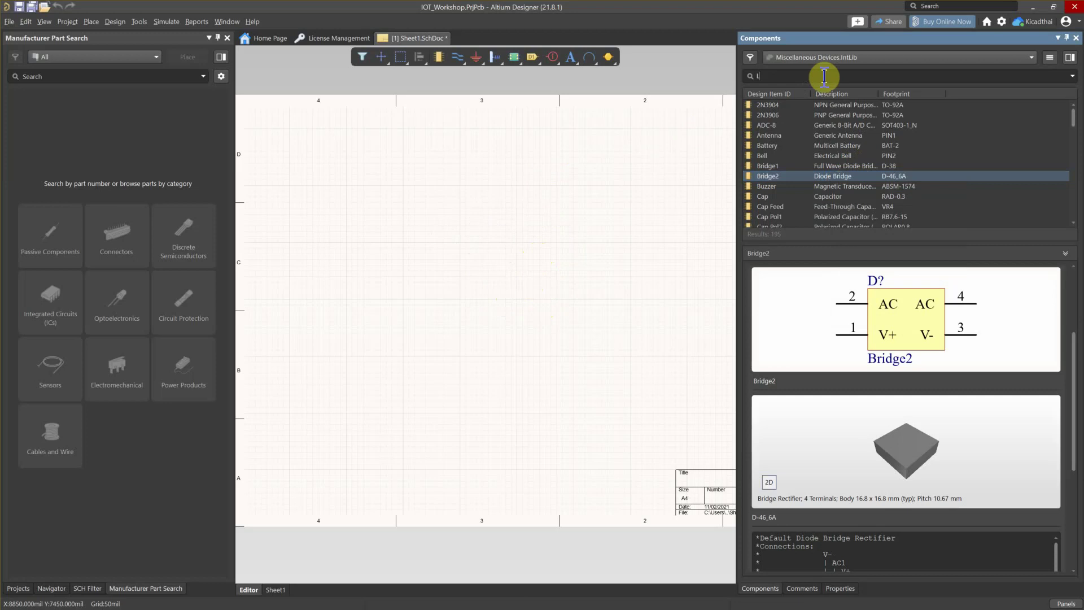
{"action": "type", "text": "LED"}
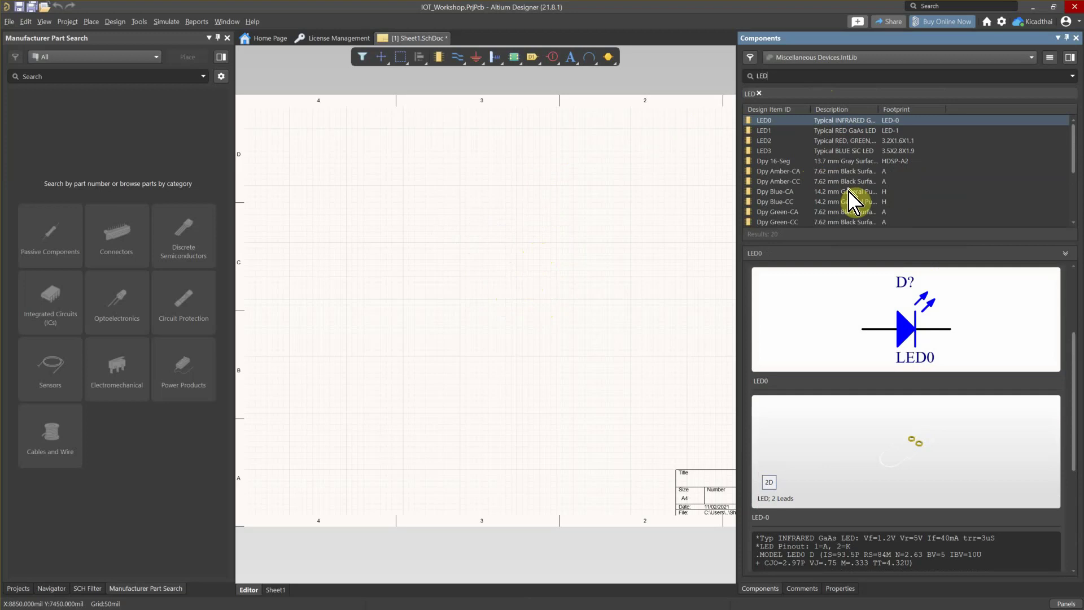
{"action": "scroll", "coordinate": [855, 202], "scroll_direction": "down", "scroll_amount": 3}
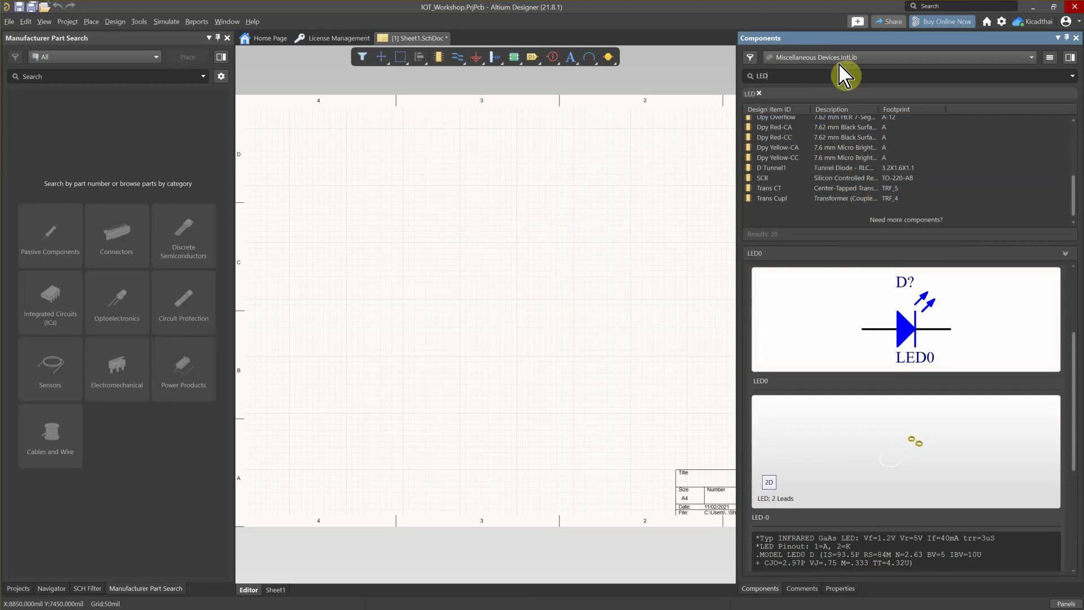
{"action": "scroll", "coordinate": [845, 187], "scroll_direction": "up", "scroll_amount": 3}
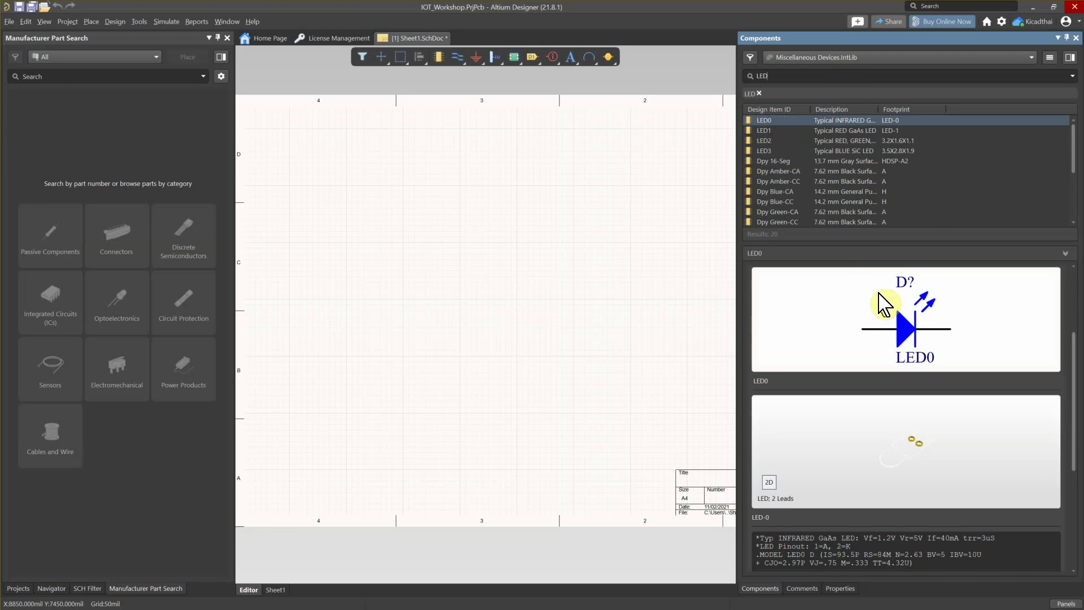
{"action": "scroll", "coordinate": [858, 141], "scroll_direction": "down", "scroll_amount": 3}
{"action": "left_click", "coordinate": [864, 181]}
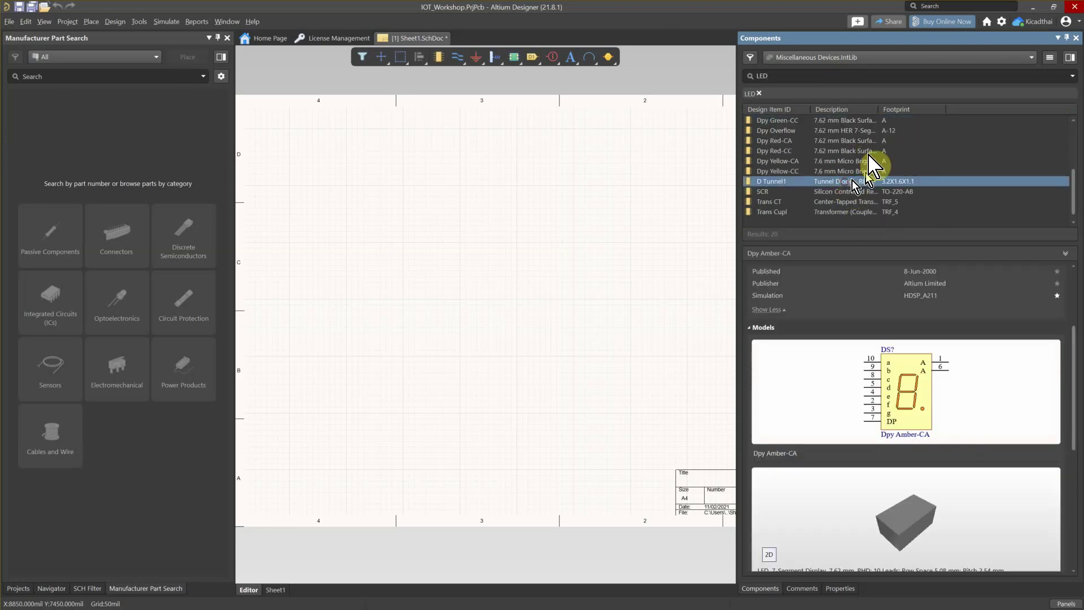
{"action": "scroll", "coordinate": [872, 165], "scroll_direction": "up", "scroll_amount": 3}
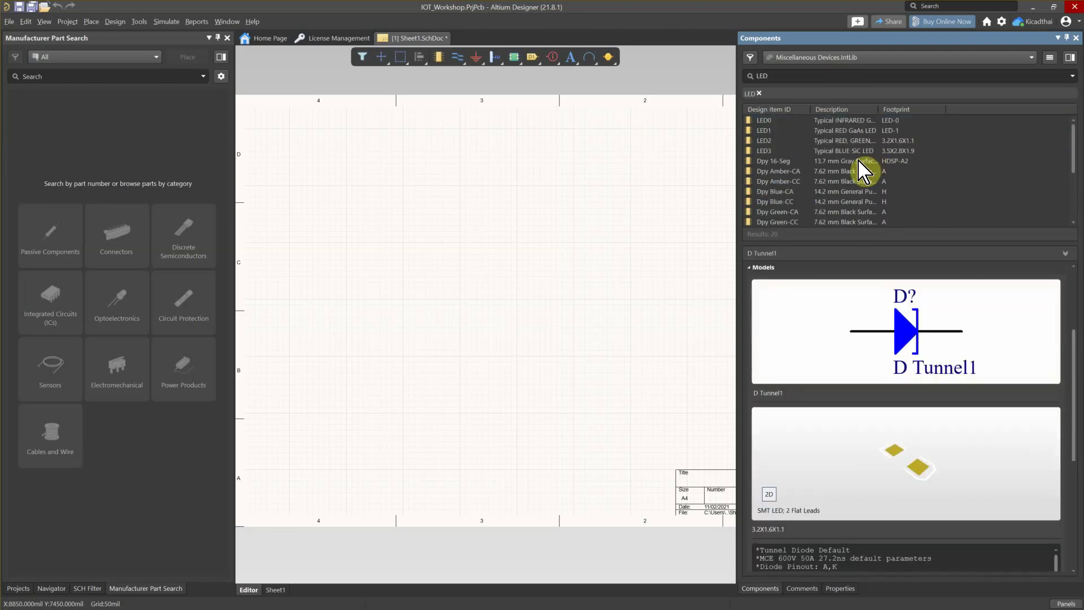
Run a file-based library search for components whose name contains NPN and inspect the NPN1 and Photo NPN entries.
{"action": "left_click", "coordinate": [1050, 58]}
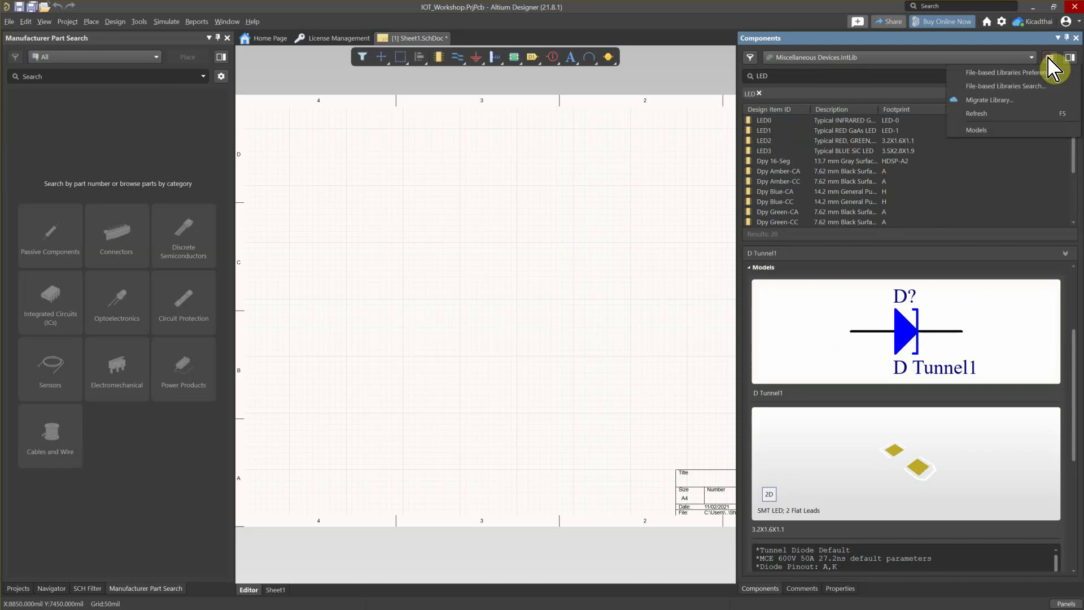
{"action": "left_click", "coordinate": [1006, 87]}
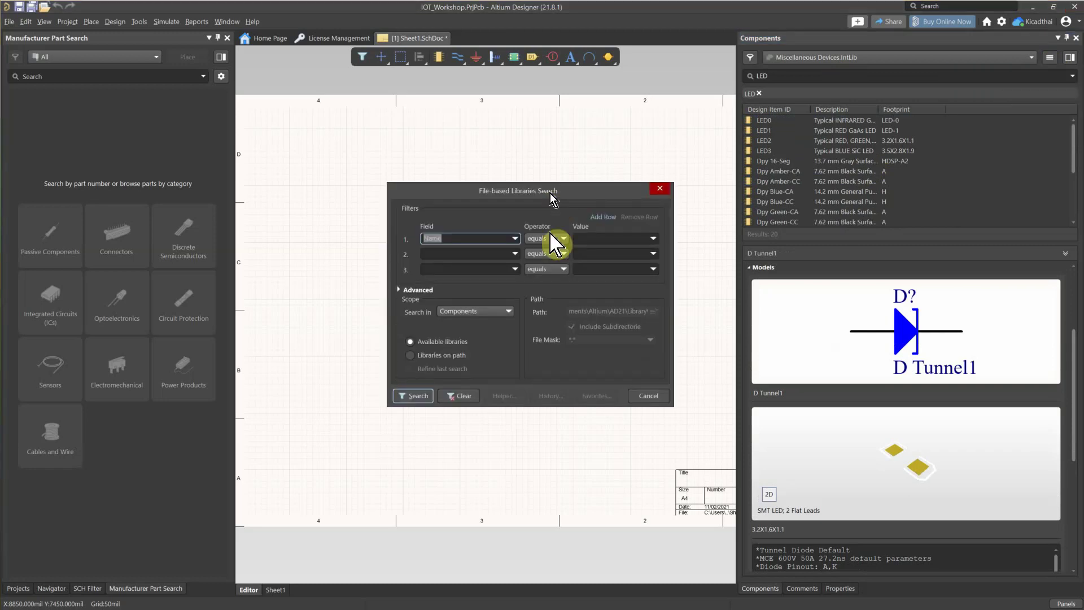
{"action": "left_click", "coordinate": [612, 242]}
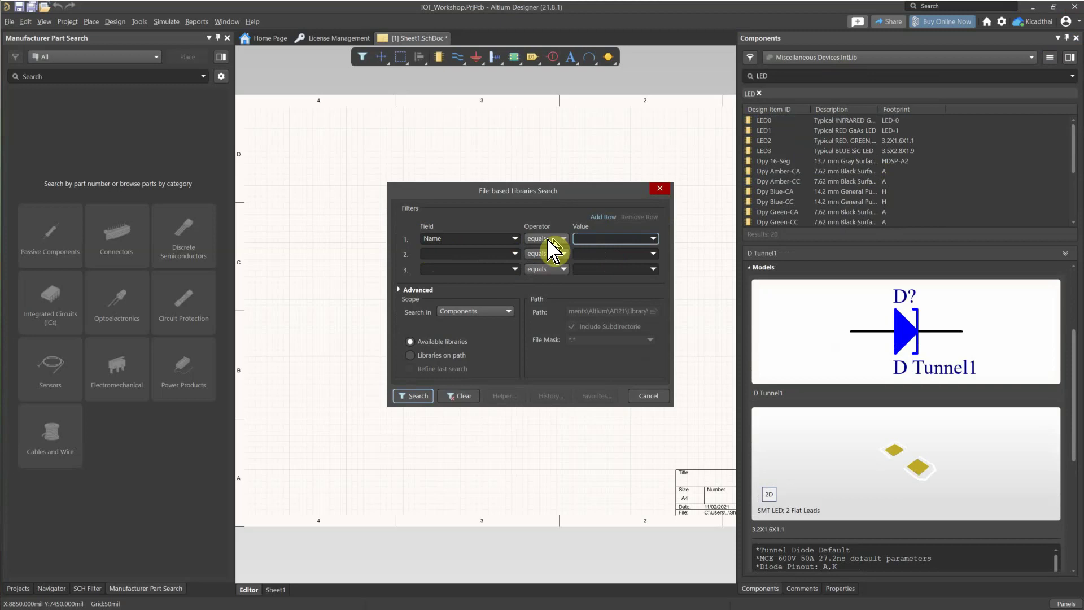
{"action": "left_click", "coordinate": [564, 241]}
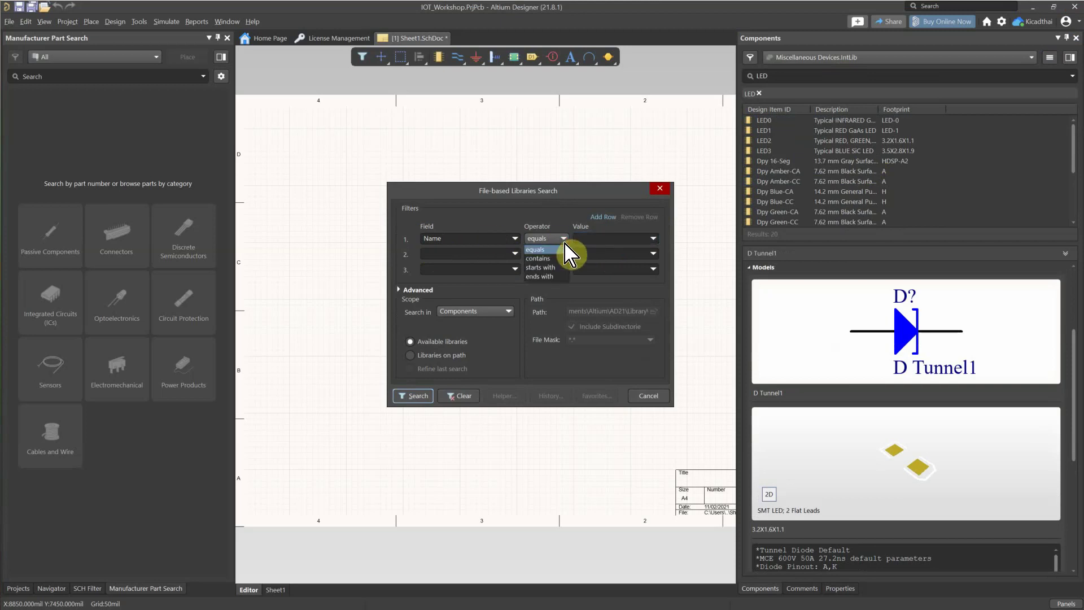
{"action": "left_click", "coordinate": [561, 242]}
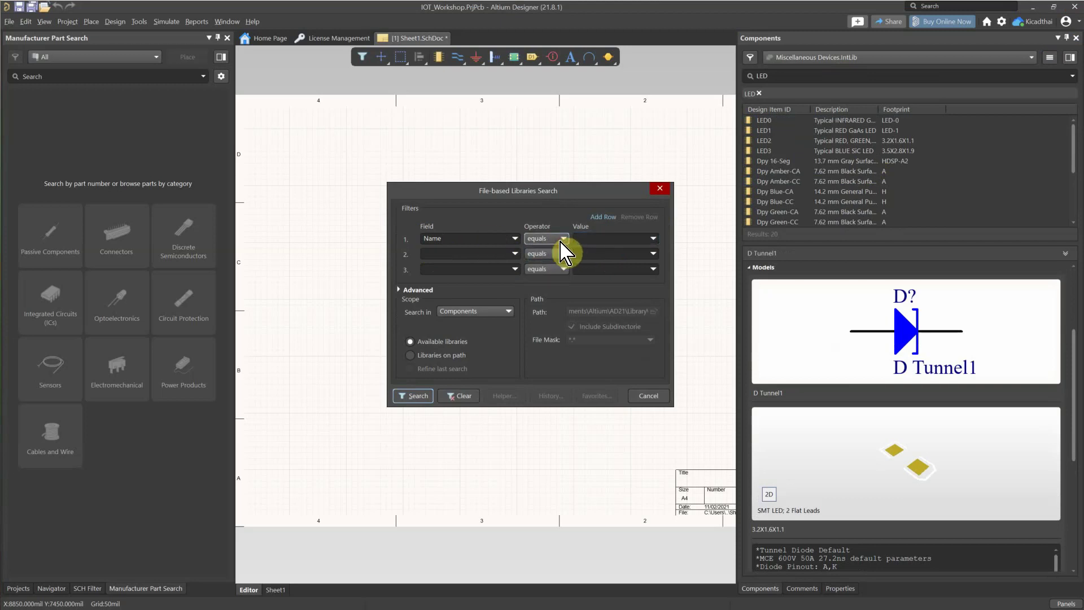
{"action": "left_click", "coordinate": [561, 242]}
{"action": "left_click", "coordinate": [561, 263]}
{"action": "left_click", "coordinate": [599, 242]}
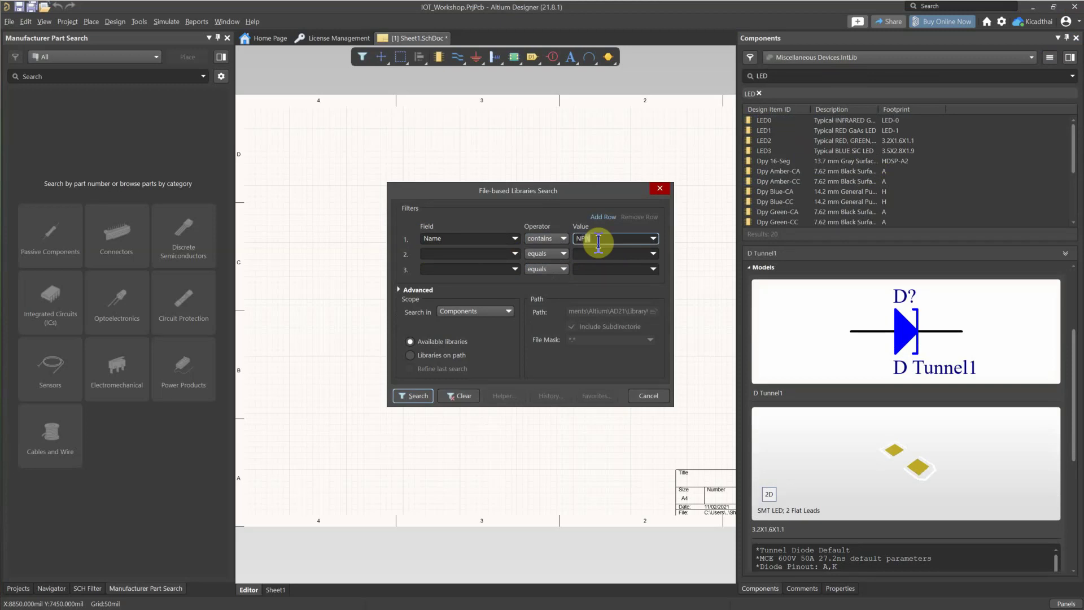
{"action": "type", "text": "NPN"}
{"action": "left_click", "coordinate": [414, 396]}
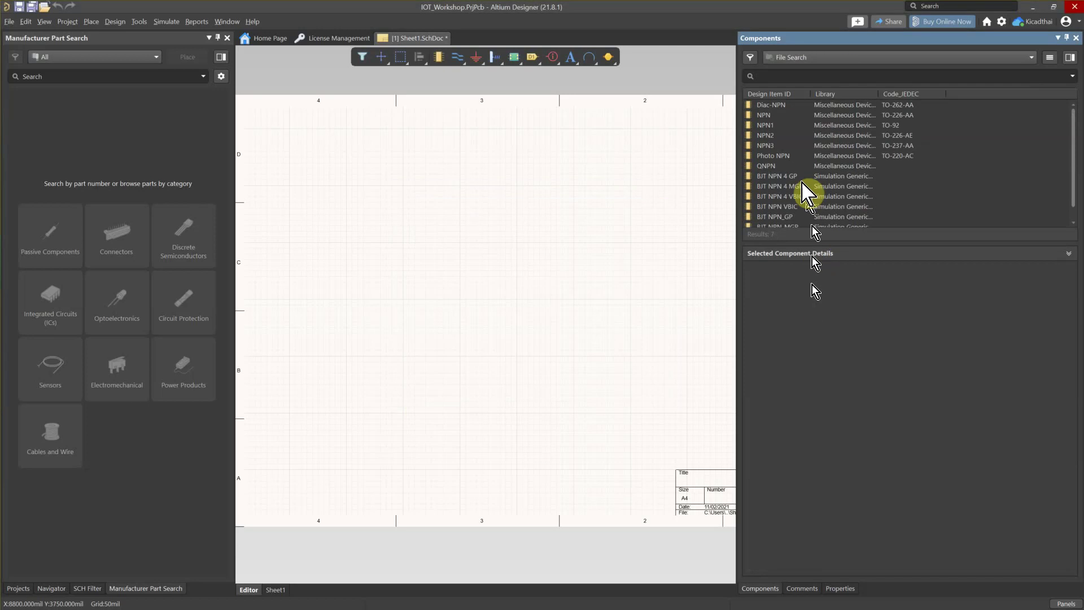
{"action": "left_click", "coordinate": [779, 126]}
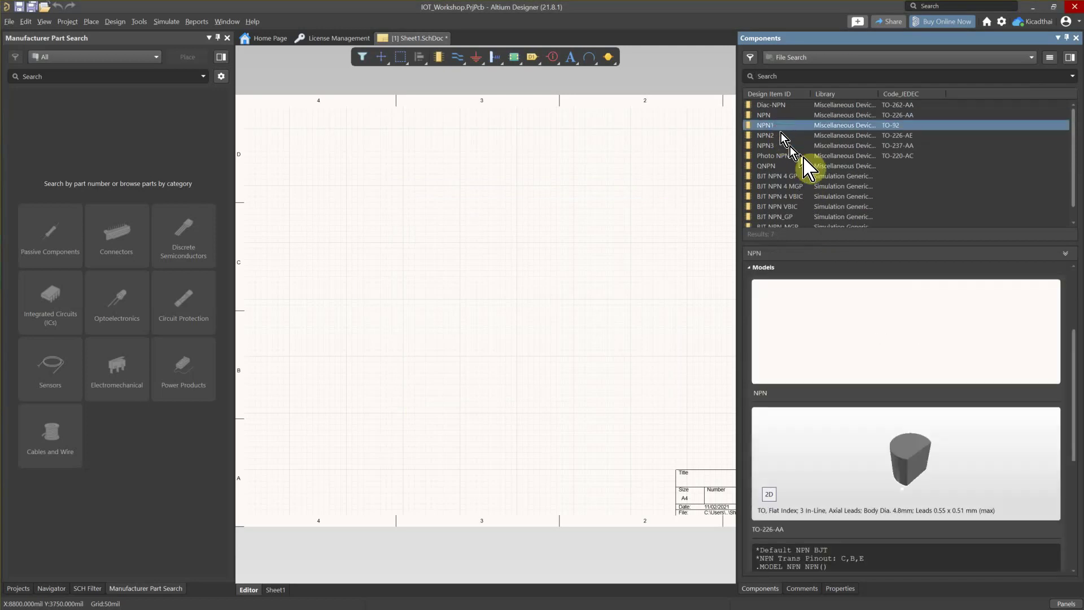
{"action": "left_click", "coordinate": [837, 156]}
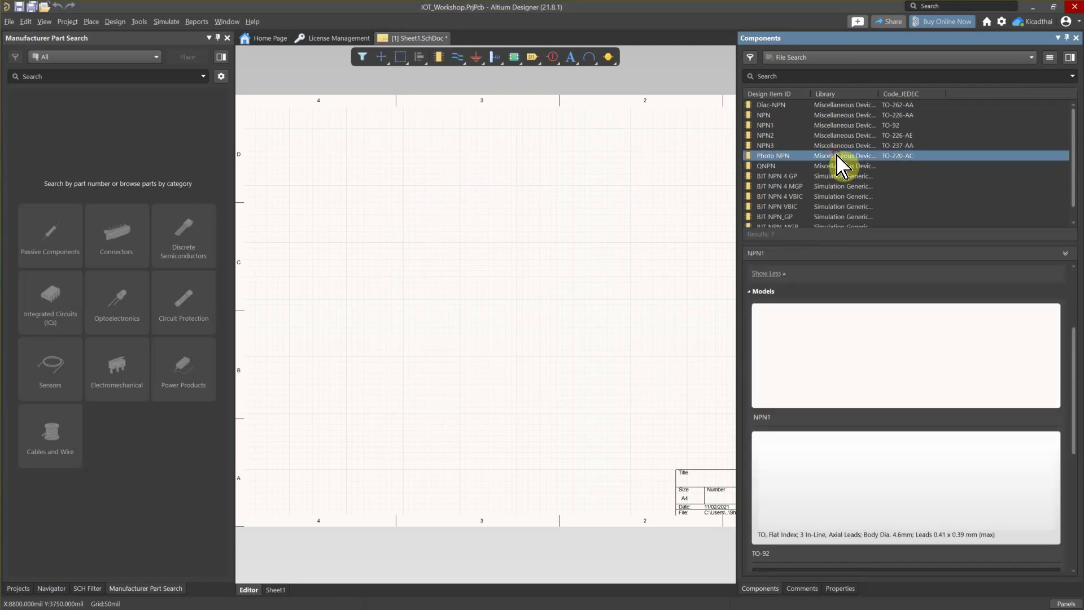
Inspect the BJT NPN 4 GP, BJT NPN 4 VBIC and Photo NPN entries among the file search results.
{"action": "left_click", "coordinate": [839, 175]}
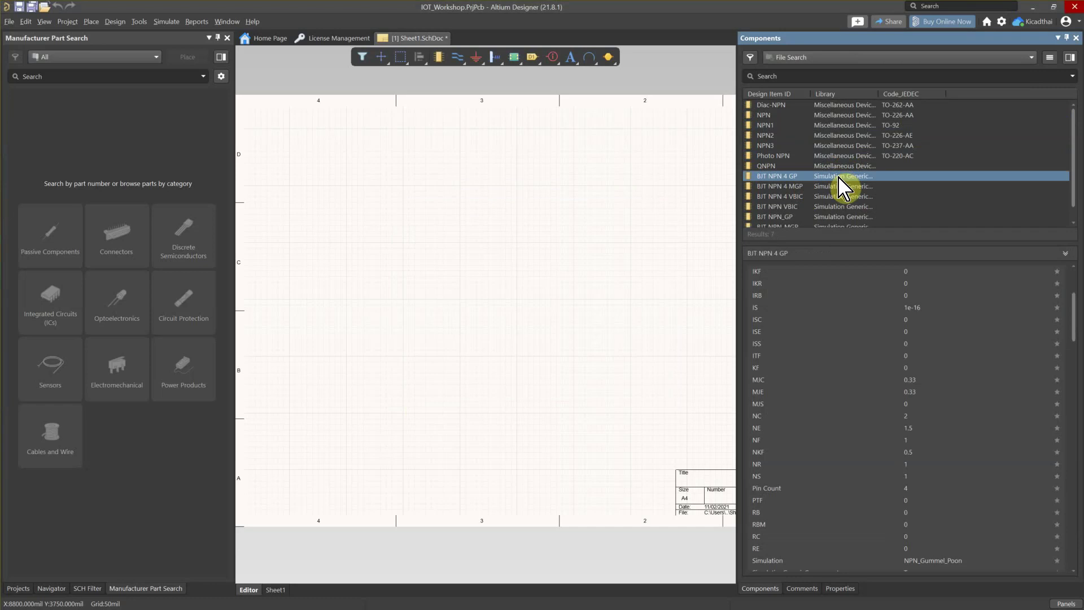
{"action": "left_click", "coordinate": [839, 196]}
{"action": "left_click", "coordinate": [839, 155]}
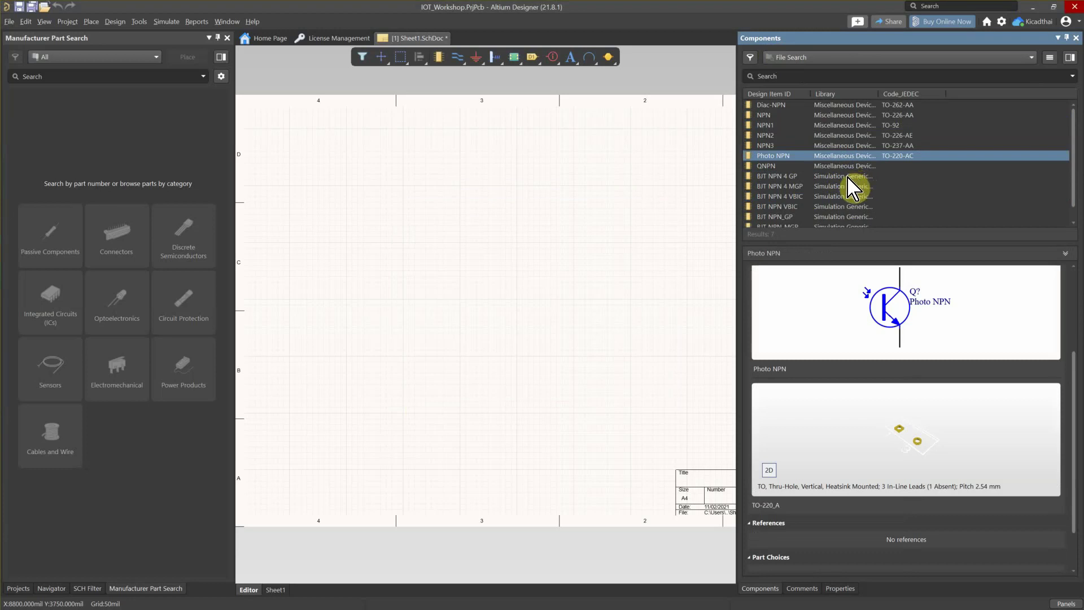
{"action": "left_click", "coordinate": [1050, 58]}
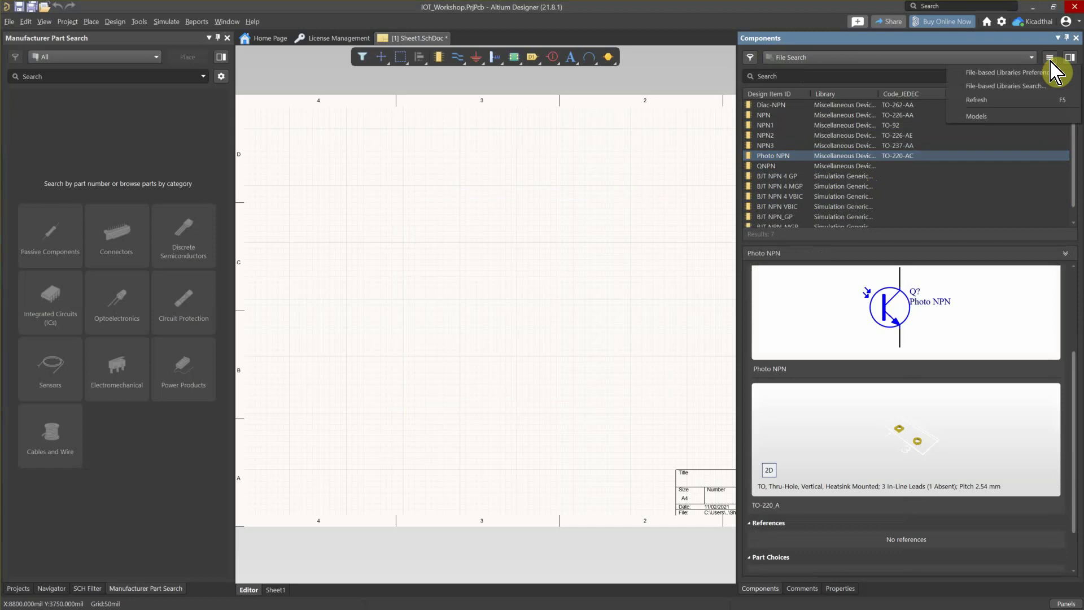
{"action": "left_click", "coordinate": [438, 342]}
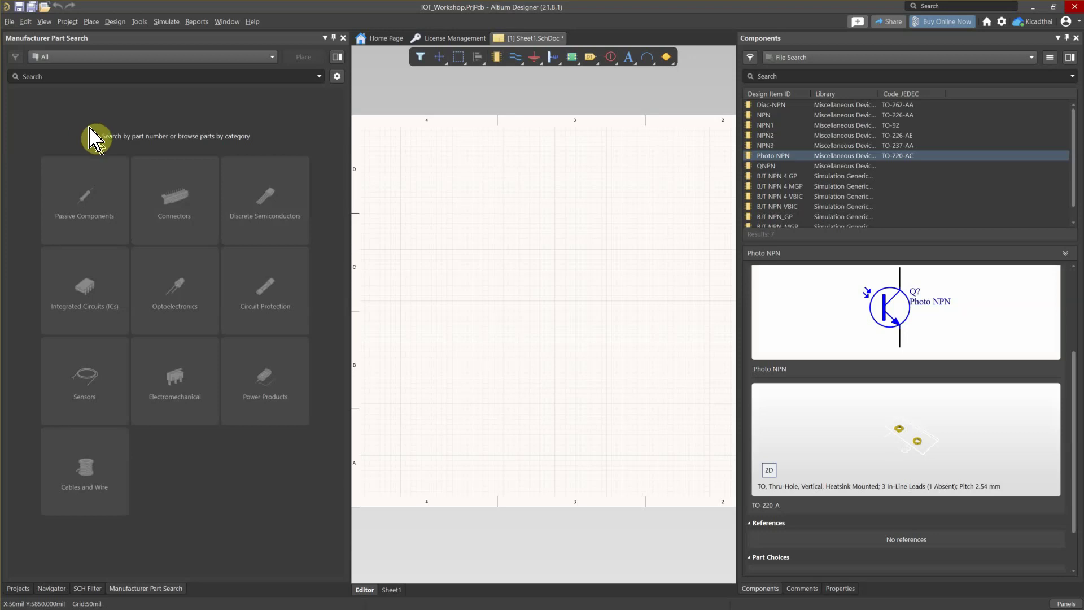
Browse the Integrated Circuits (ICs) category in the manufacturer part search and return to all categories.
{"action": "left_click", "coordinate": [90, 296]}
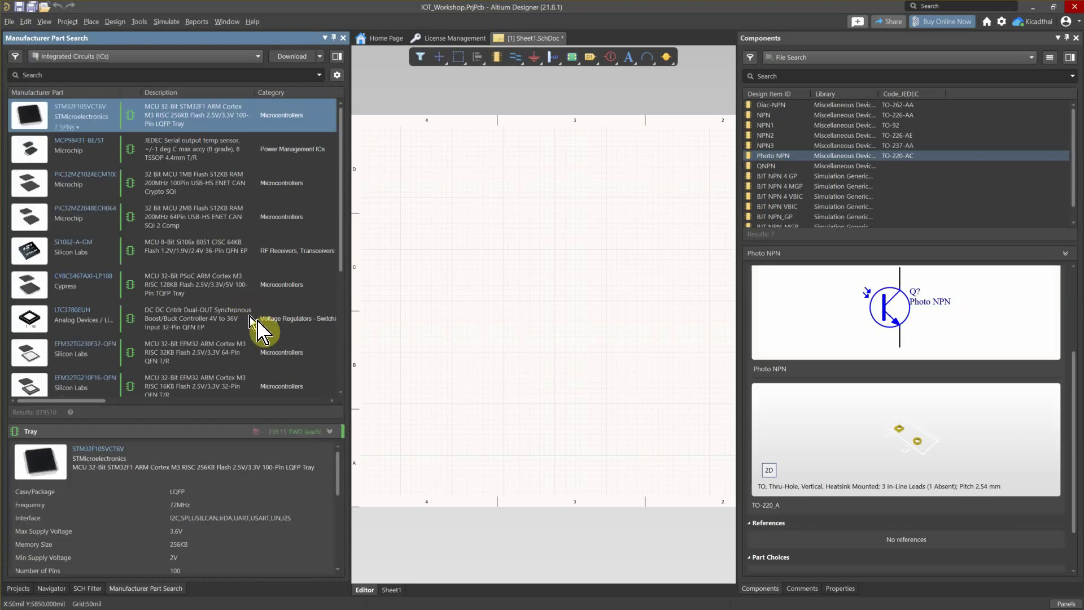
{"action": "left_click", "coordinate": [140, 57]}
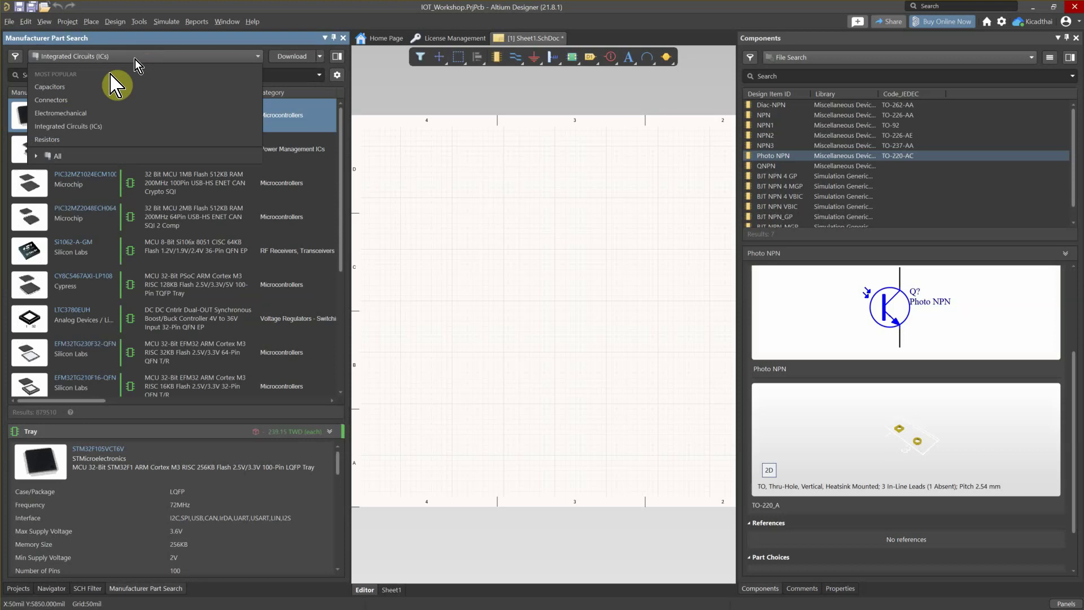
{"action": "left_click", "coordinate": [61, 156]}
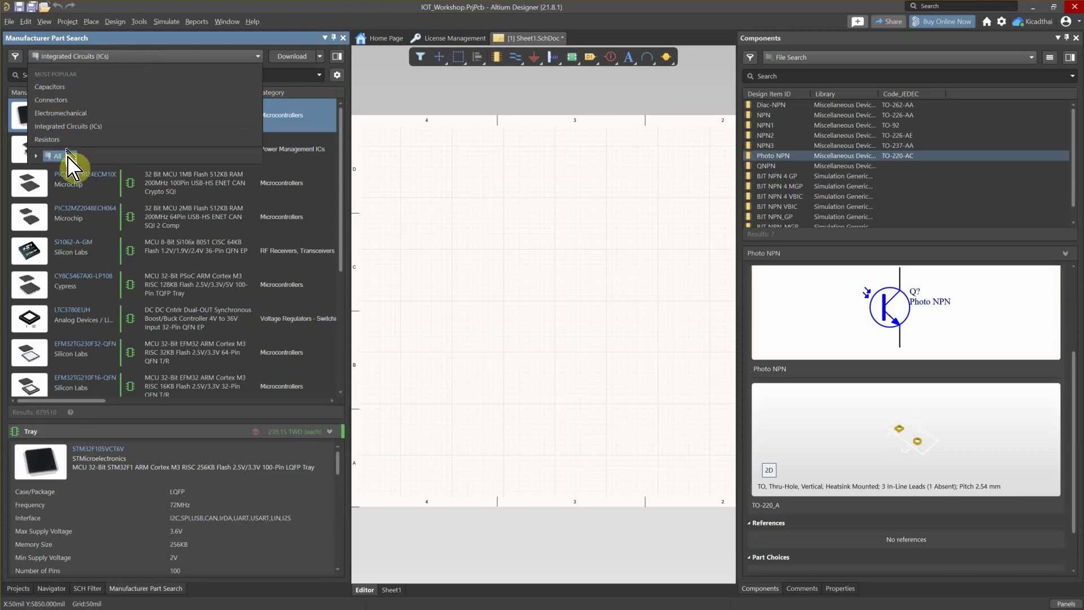
{"action": "left_click", "coordinate": [112, 61]}
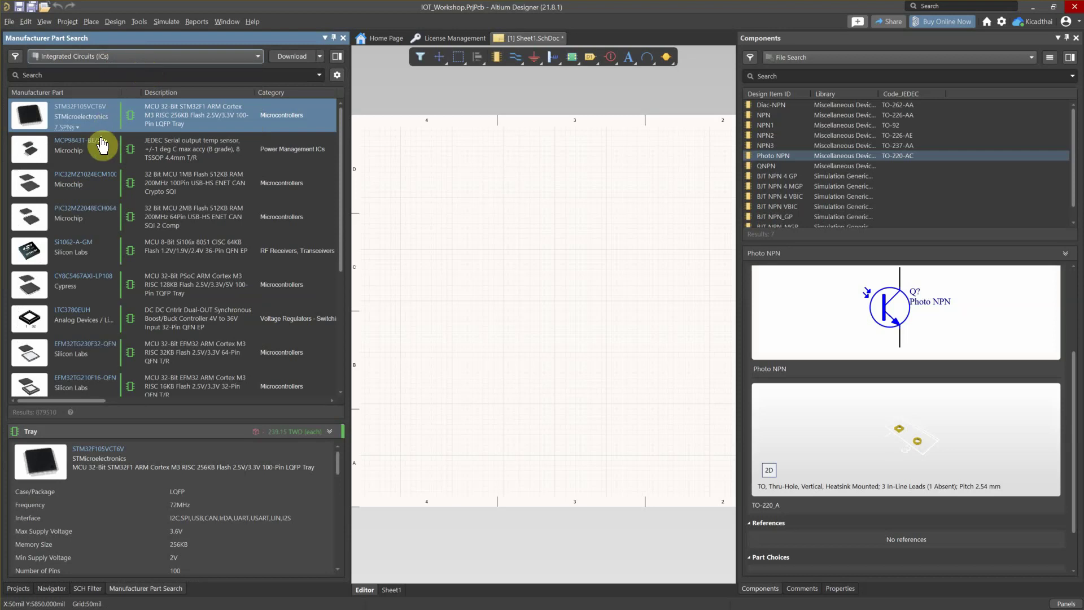
{"action": "left_click", "coordinate": [150, 57]}
{"action": "left_click", "coordinate": [61, 157]}
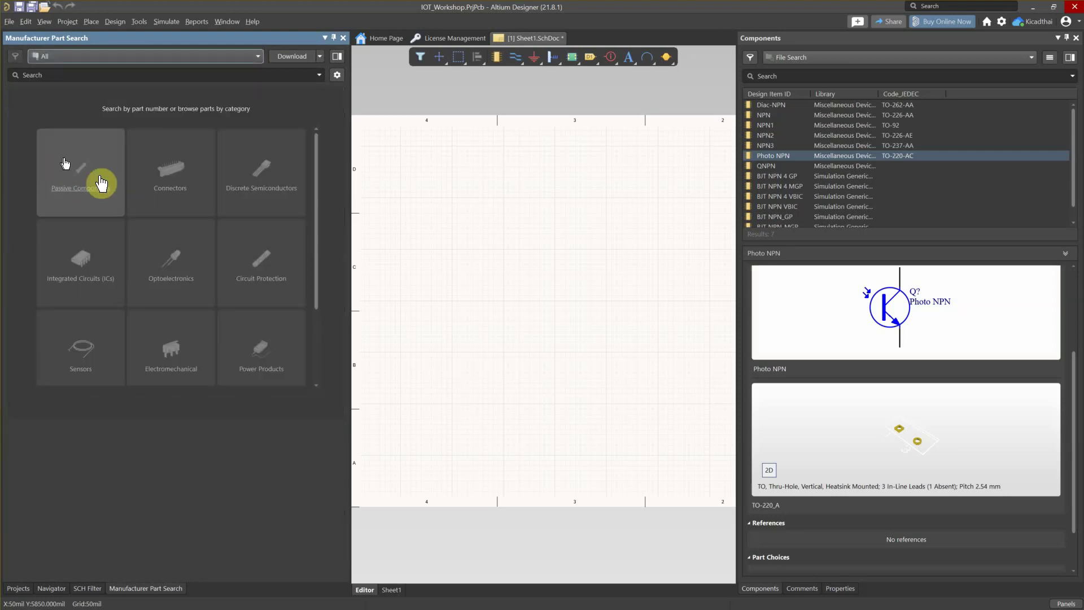
Search all manufacturer parts for ESP-WROOM and look through the matching modules.
{"action": "left_click", "coordinate": [252, 79]}
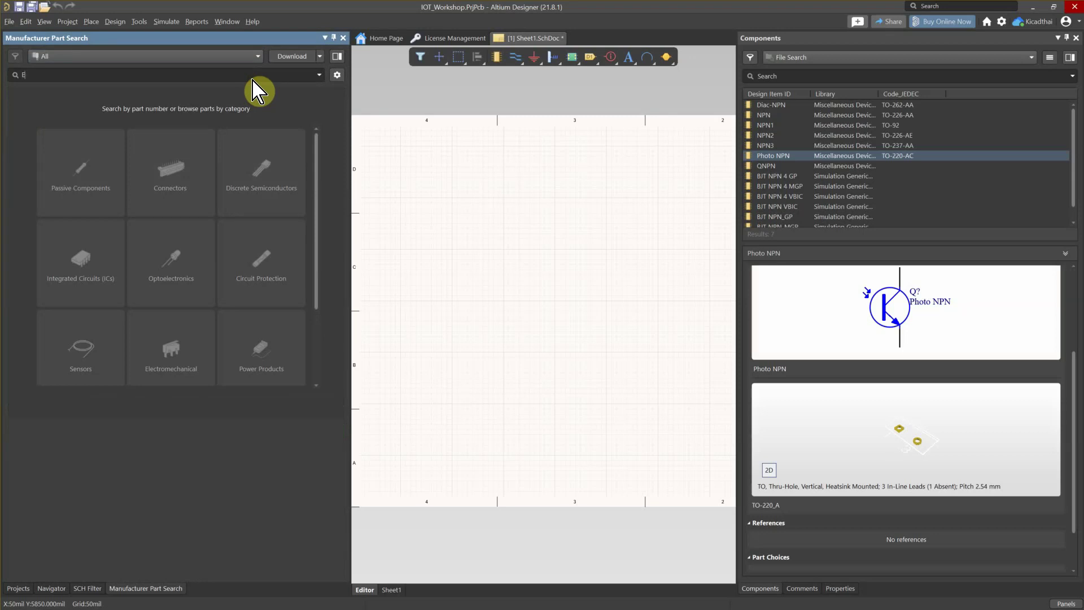
{"action": "type", "text": "ESP"}
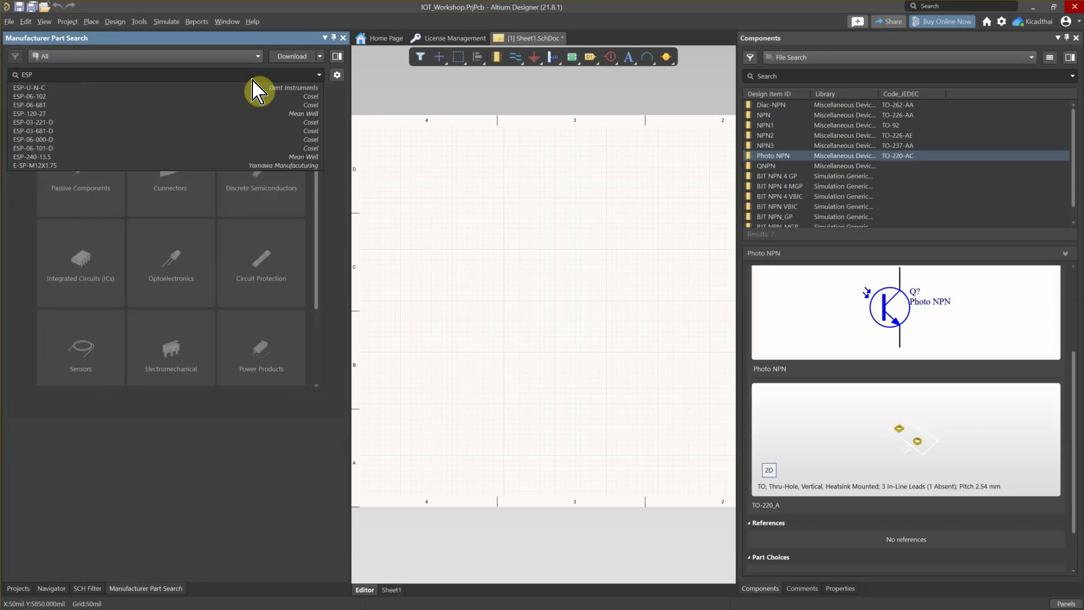
{"action": "type", "text": "-WR"}
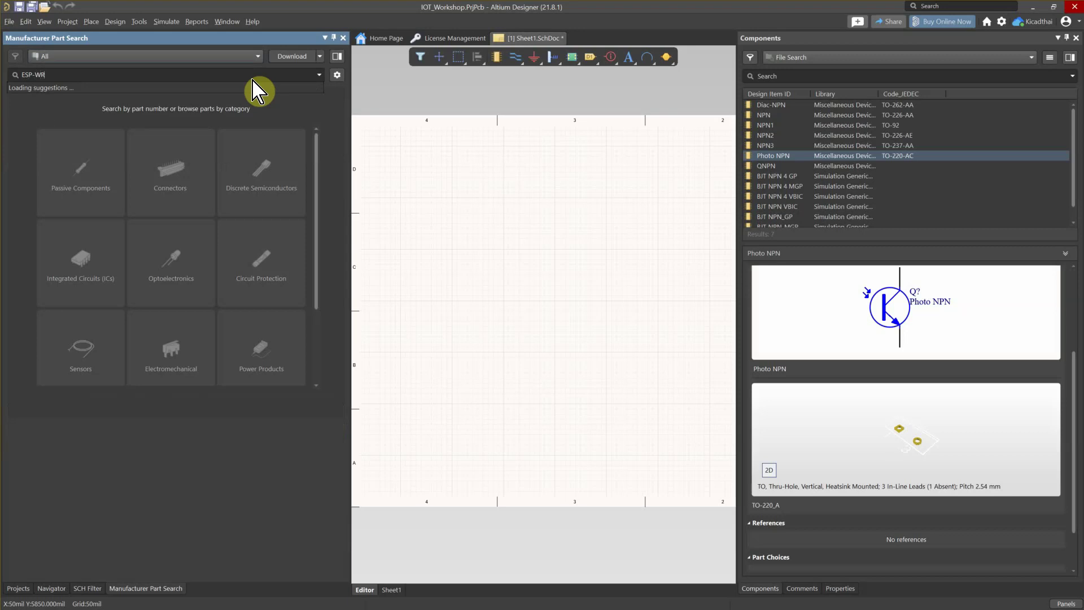
{"action": "type", "text": "OOM"}
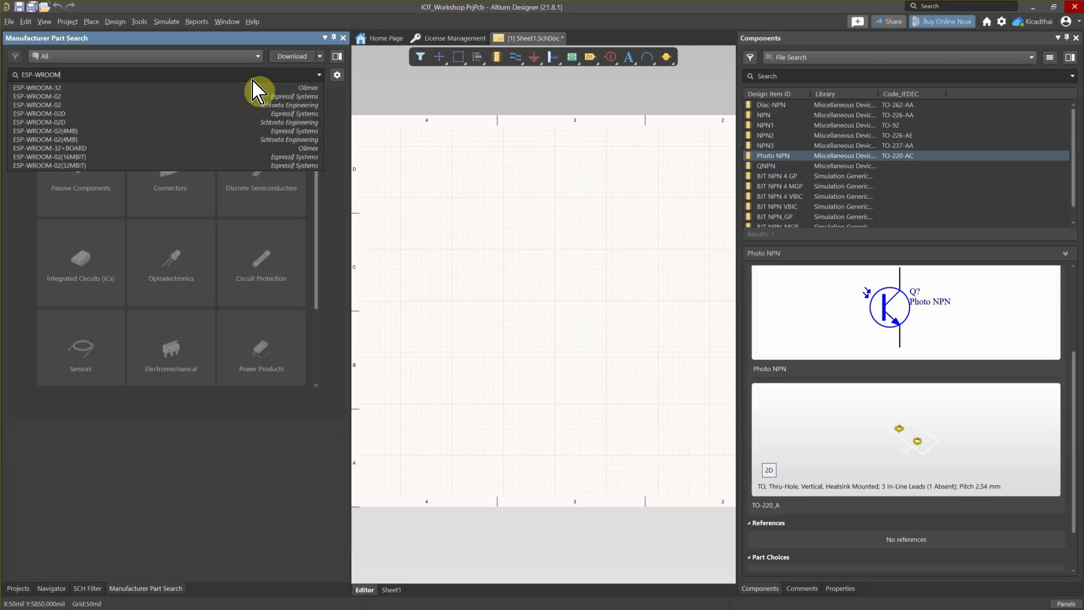
{"action": "key", "text": "Return"}
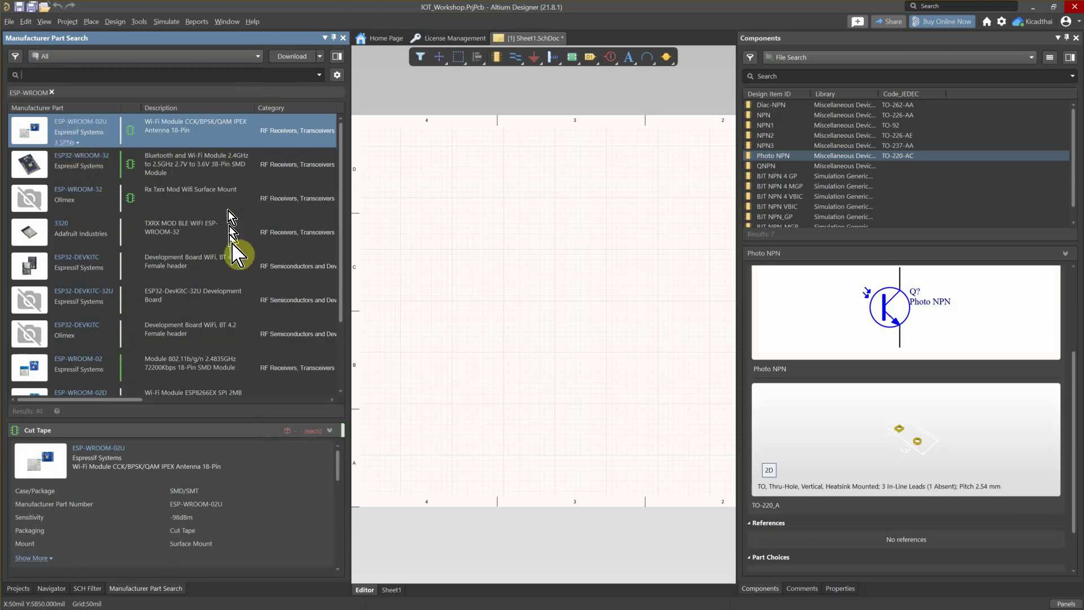
{"action": "scroll", "coordinate": [194, 275], "scroll_direction": "down", "scroll_amount": 3}
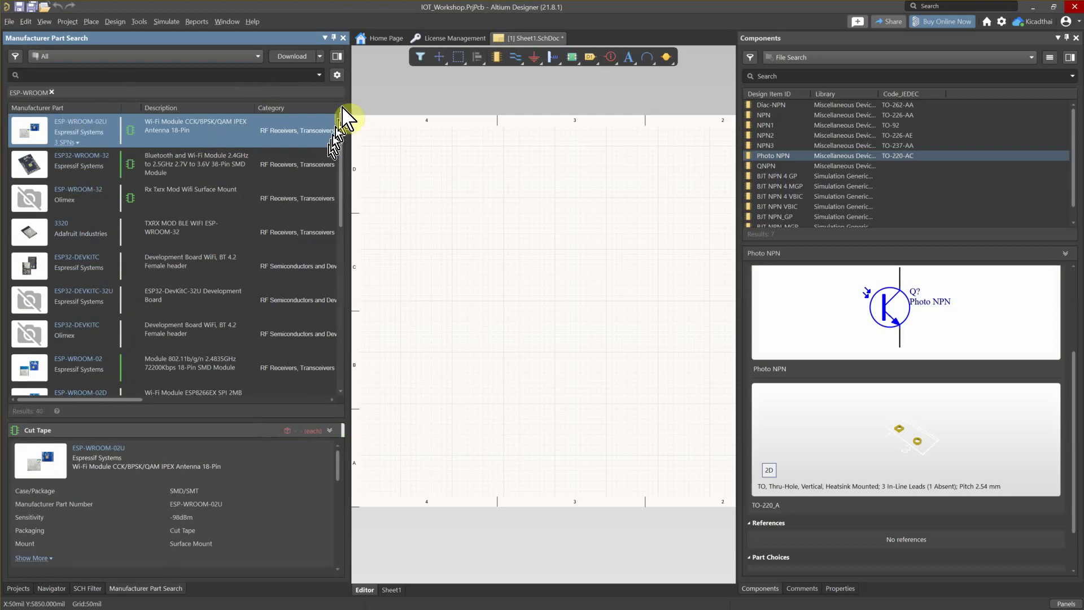
Review the locations, currencies and suppliers in the Parts Providers preferences, then close the preferences.
{"action": "left_click", "coordinate": [337, 75]}
{"action": "left_click", "coordinate": [377, 137]}
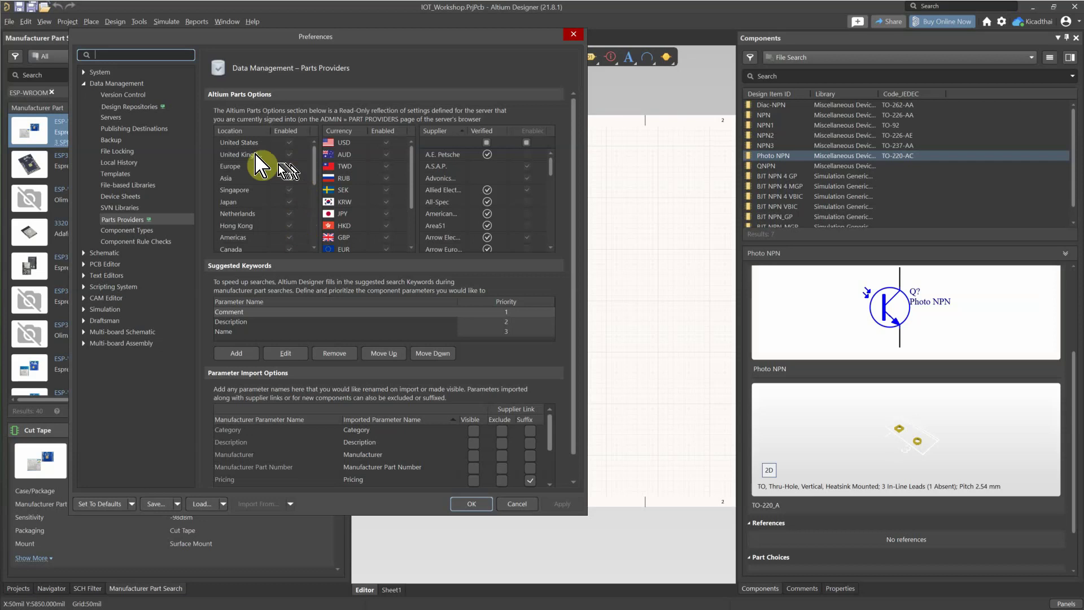
{"action": "left_click", "coordinate": [312, 206]}
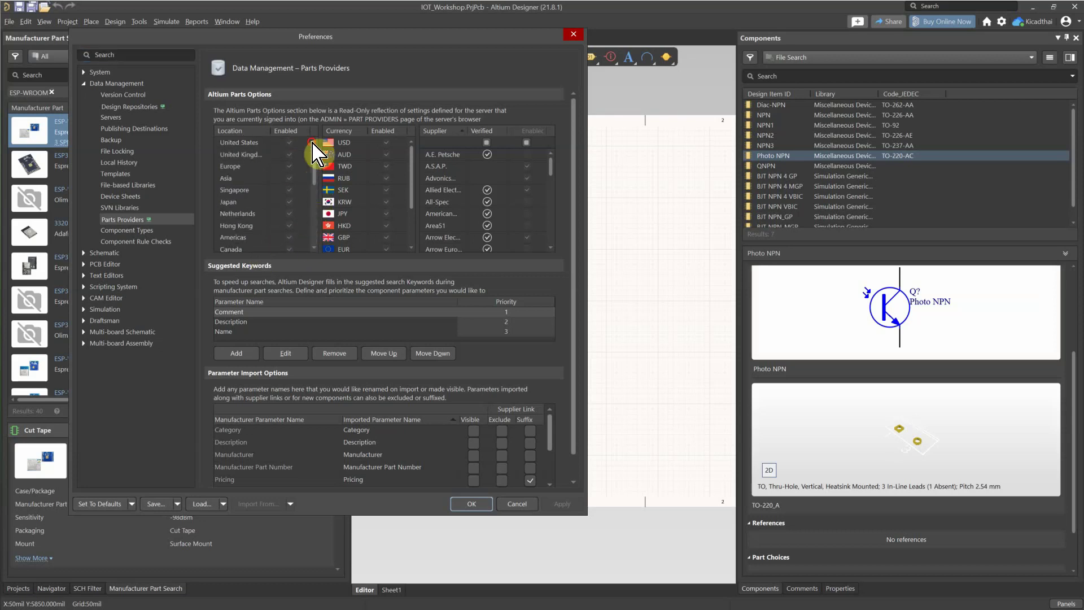
{"action": "scroll", "coordinate": [411, 187], "scroll_direction": "down", "scroll_amount": 1}
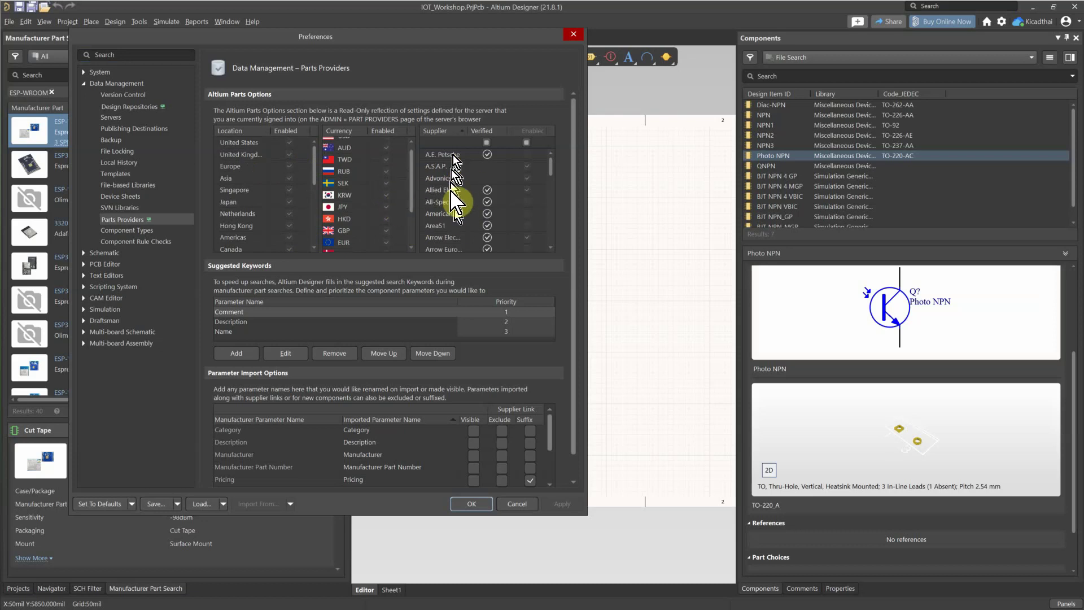
{"action": "mouse_move", "coordinate": [552, 176]}
{"action": "left_mouse_down"}
{"action": "mouse_move", "coordinate": [554, 242]}
{"action": "mouse_move", "coordinate": [557, 174]}
{"action": "left_mouse_up"}
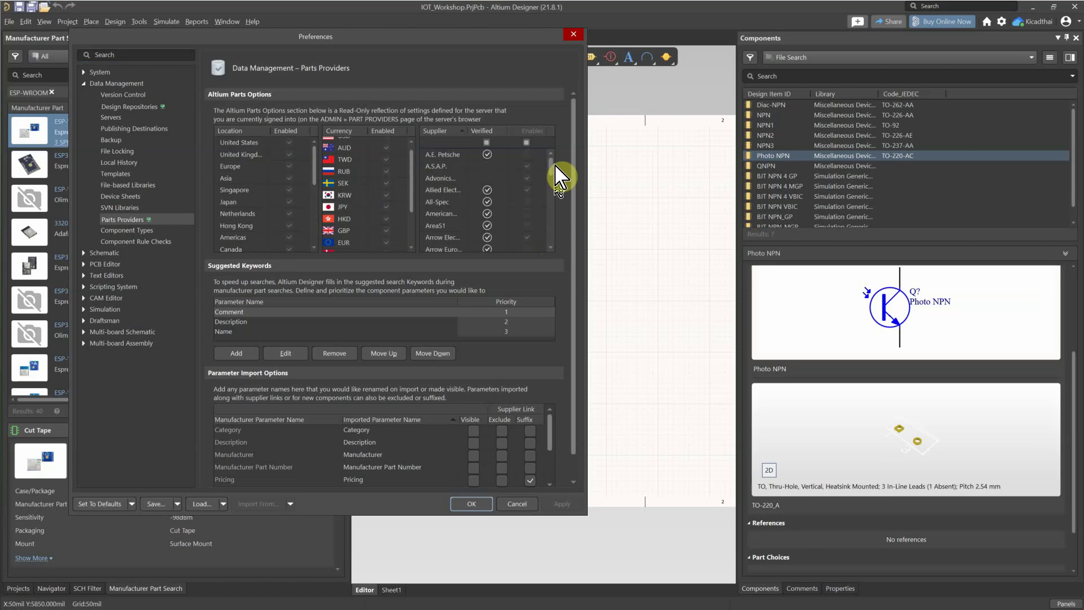
{"action": "left_click", "coordinate": [484, 503]}
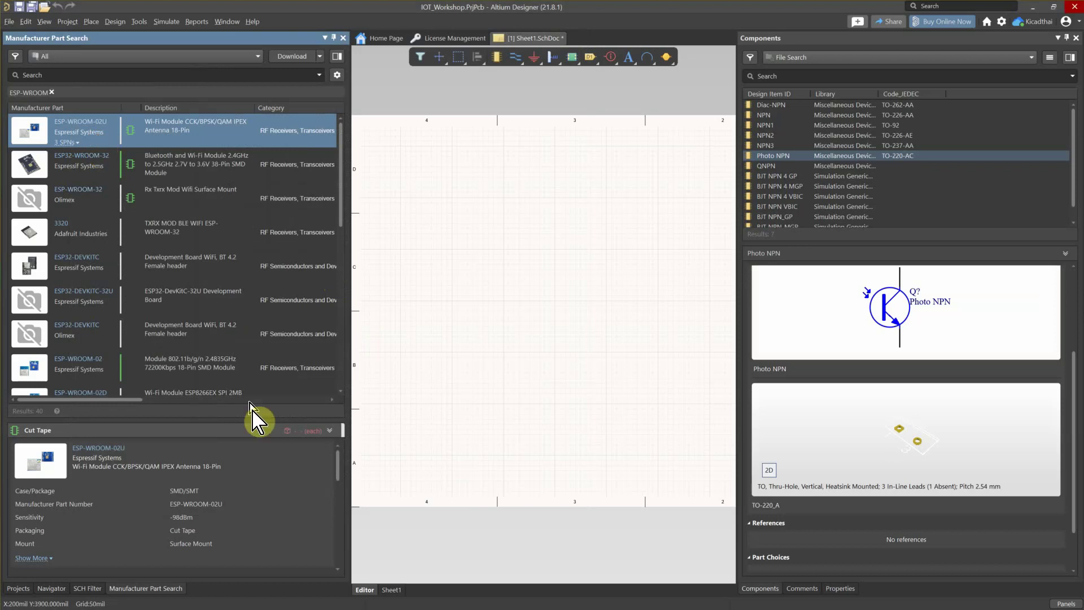
Enlarge the details area of the ESP-WROOM-02U and examine its full parameter list and component models.
{"action": "left_click_drag", "start_coordinate": [251, 419], "coordinate": [254, 334]}
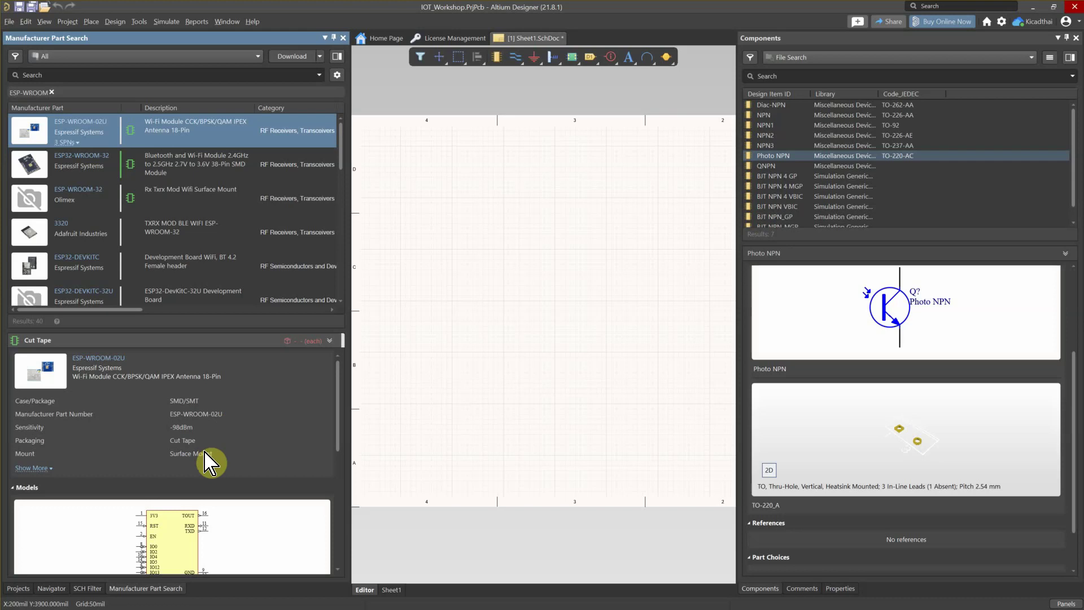
{"action": "left_click", "coordinate": [43, 471]}
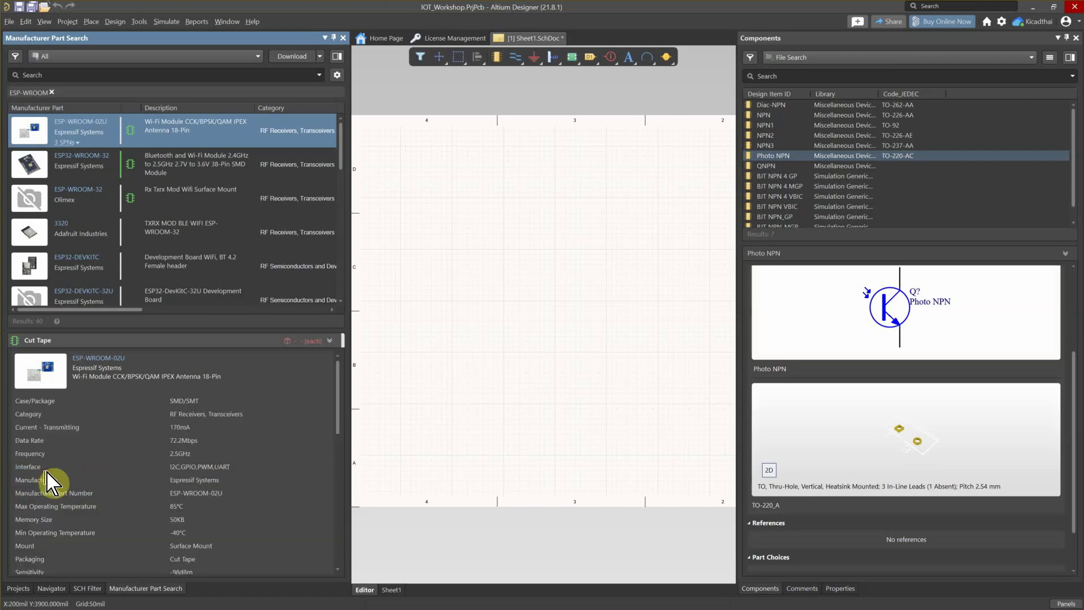
{"action": "scroll", "coordinate": [133, 491], "scroll_direction": "down", "scroll_amount": 1}
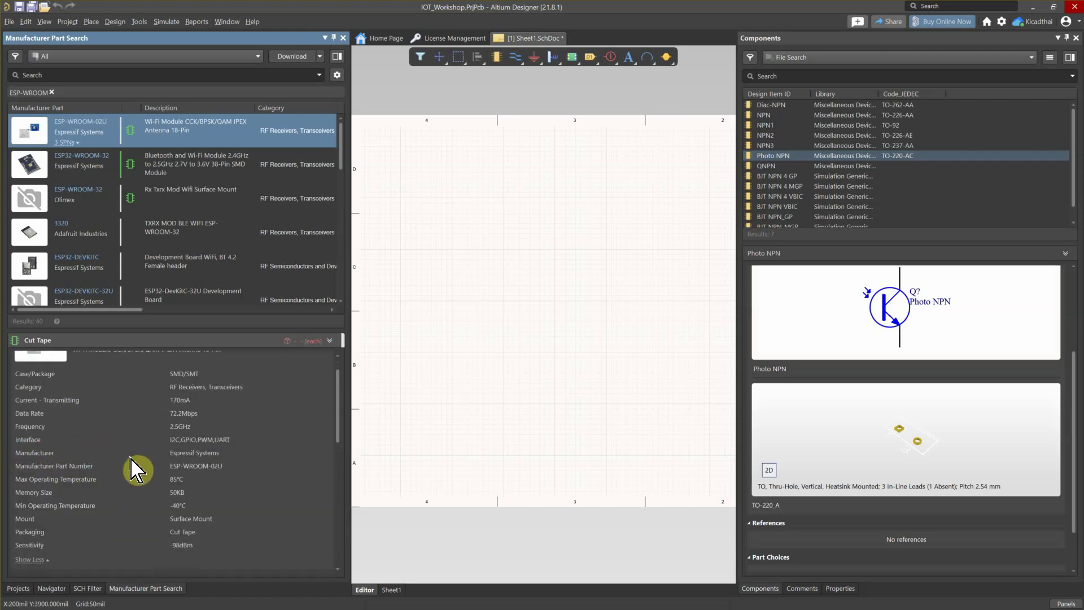
{"action": "left_click", "coordinate": [38, 566]}
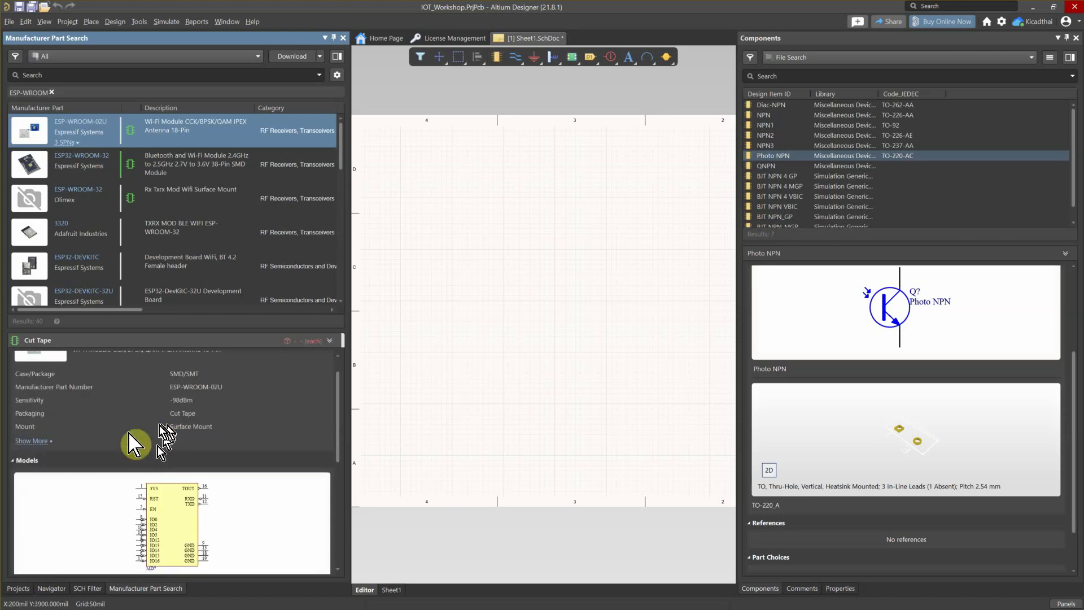
{"action": "scroll", "coordinate": [339, 452], "scroll_direction": "down", "scroll_amount": 5}
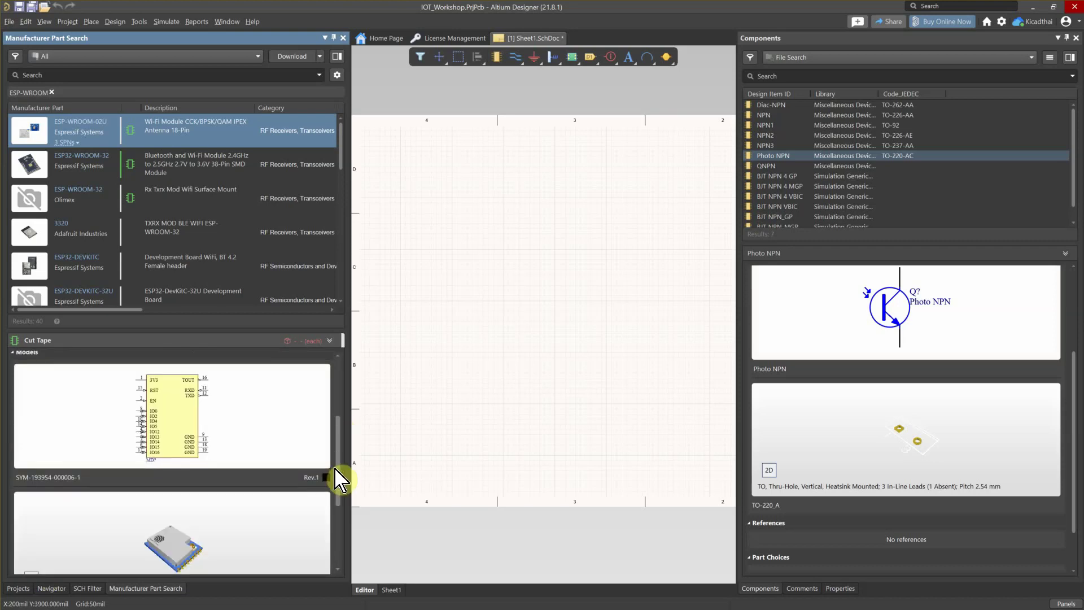
{"action": "scroll", "coordinate": [344, 500], "scroll_direction": "down", "scroll_amount": 2}
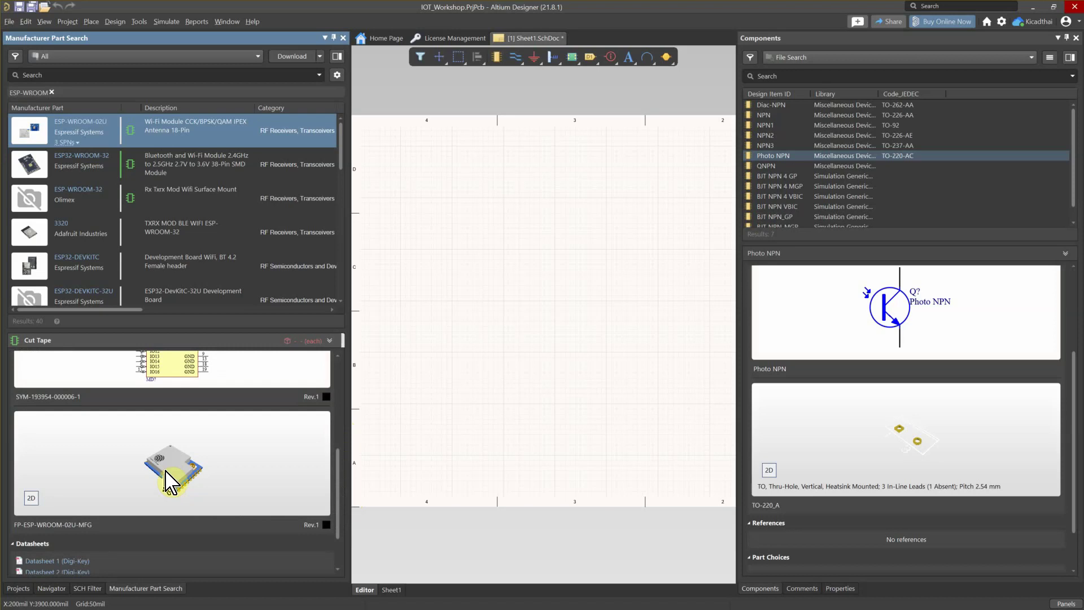
Compare the 2D and 3D views of the ESP-WROOM-02U footprint and view its datasheet listing.
{"action": "left_click", "coordinate": [31, 498]}
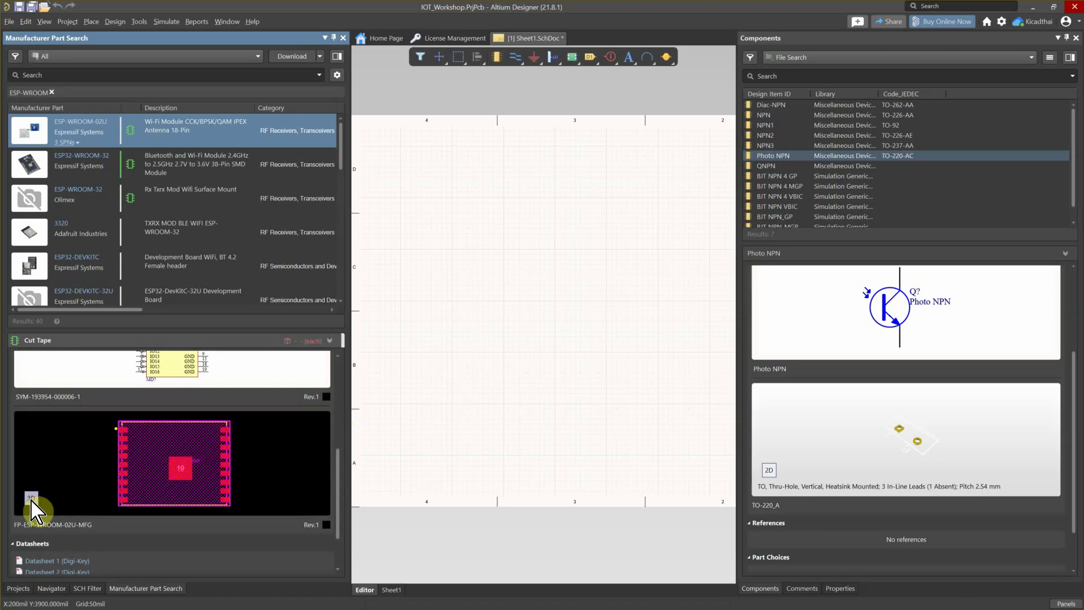
{"action": "left_click", "coordinate": [31, 500]}
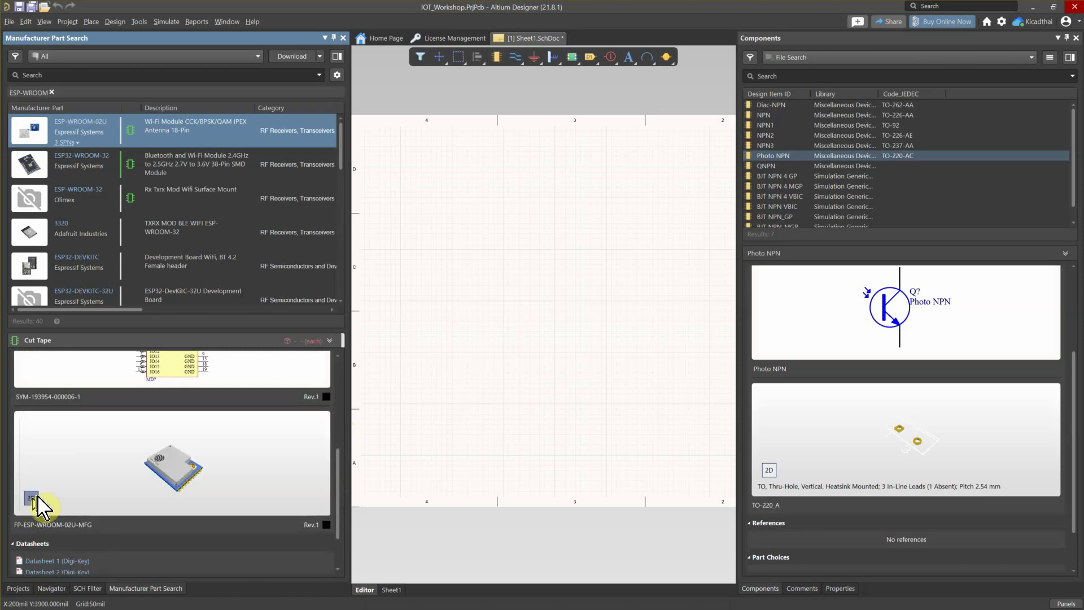
{"action": "left_click", "coordinate": [31, 499]}
{"action": "scroll", "coordinate": [342, 509], "scroll_direction": "down", "scroll_amount": 1}
{"action": "scroll", "coordinate": [345, 513], "scroll_direction": "down", "scroll_amount": 2}
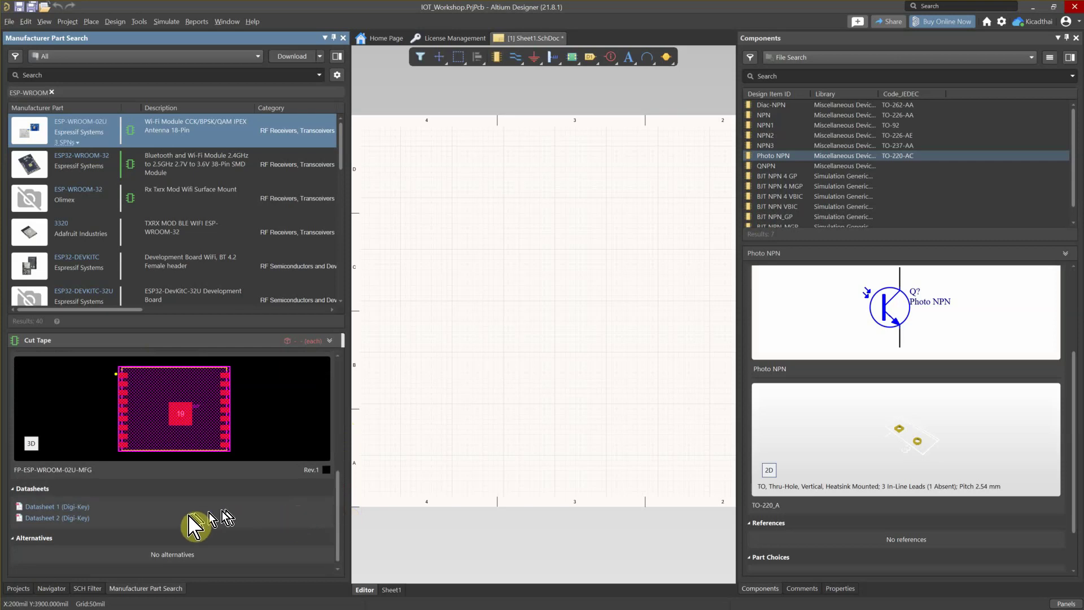
Open the first Digi-Key datasheet of the ESP-WROOM-02U in the browser, skim it and return to Altium Designer.
{"action": "left_click", "coordinate": [53, 508]}
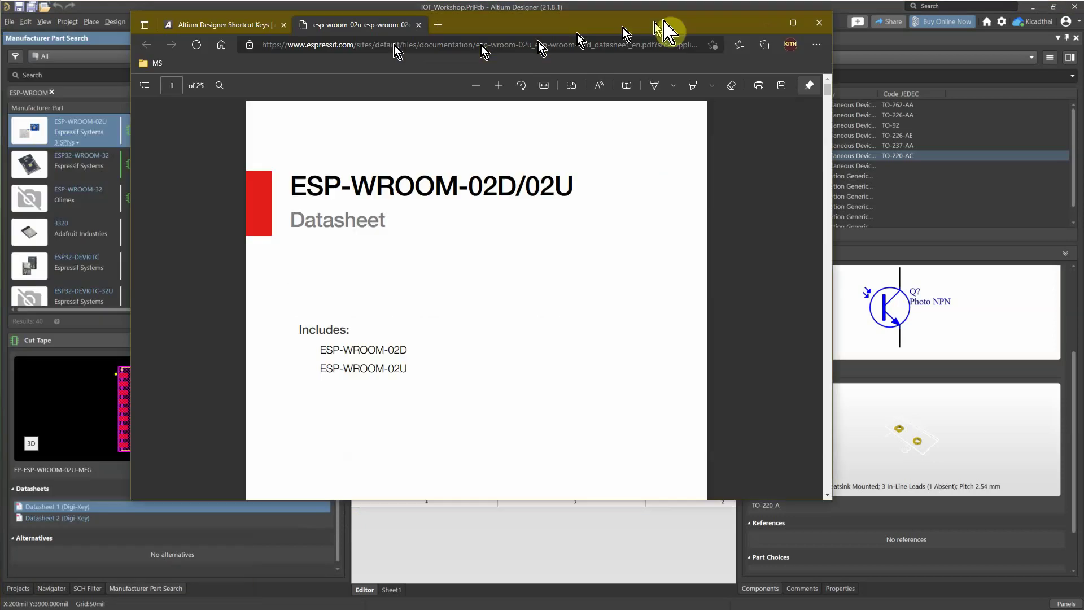
{"action": "left_click_drag", "start_coordinate": [654, 29], "coordinate": [668, 49]}
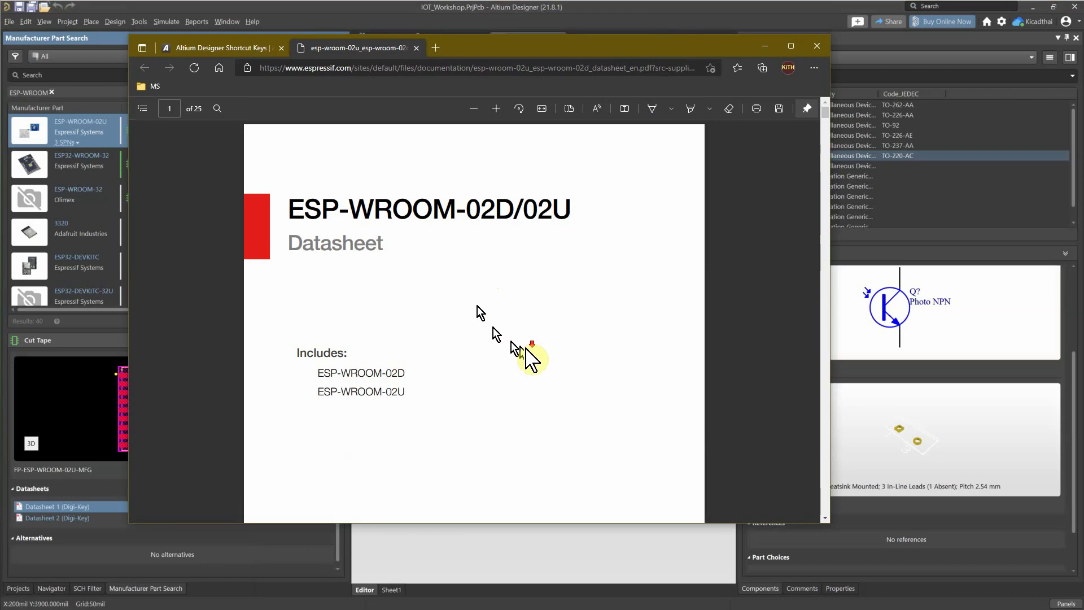
{"action": "scroll", "coordinate": [525, 356], "scroll_direction": "down", "scroll_amount": 5}
{"action": "left_click", "coordinate": [764, 46]}
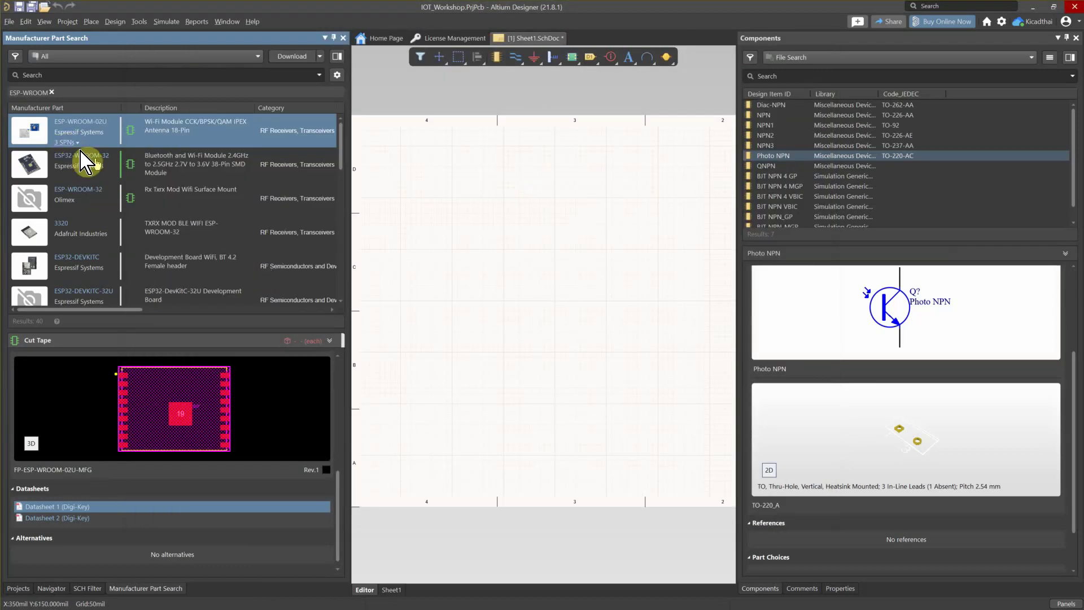
Expand the supplier offers of the ESP-WROOM-02U and look through the Digi-Key stock and price entries.
{"action": "left_click", "coordinate": [64, 144]}
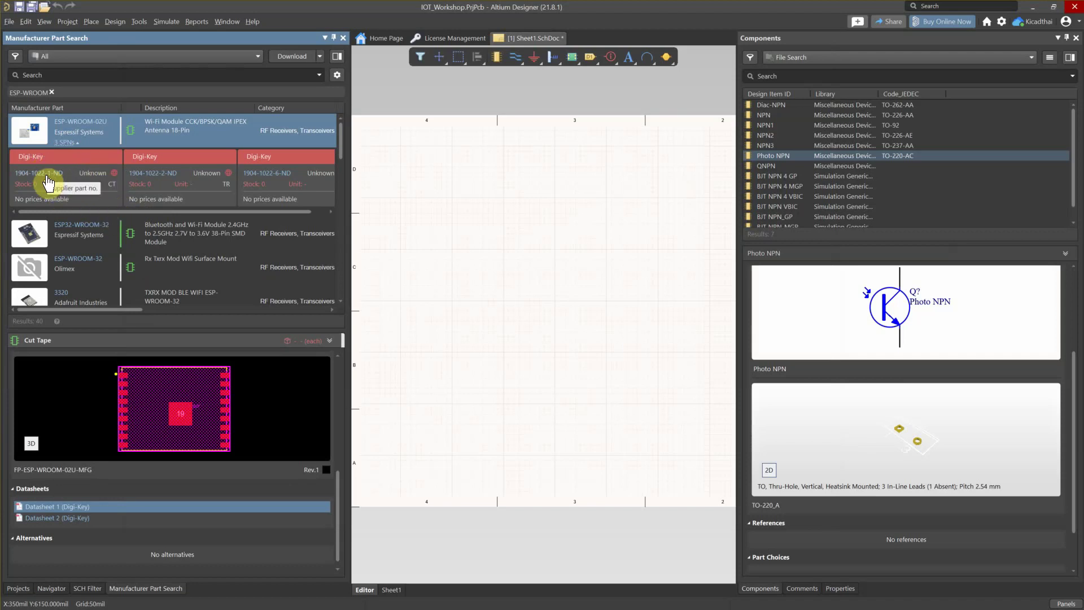
{"action": "left_click", "coordinate": [70, 212]}
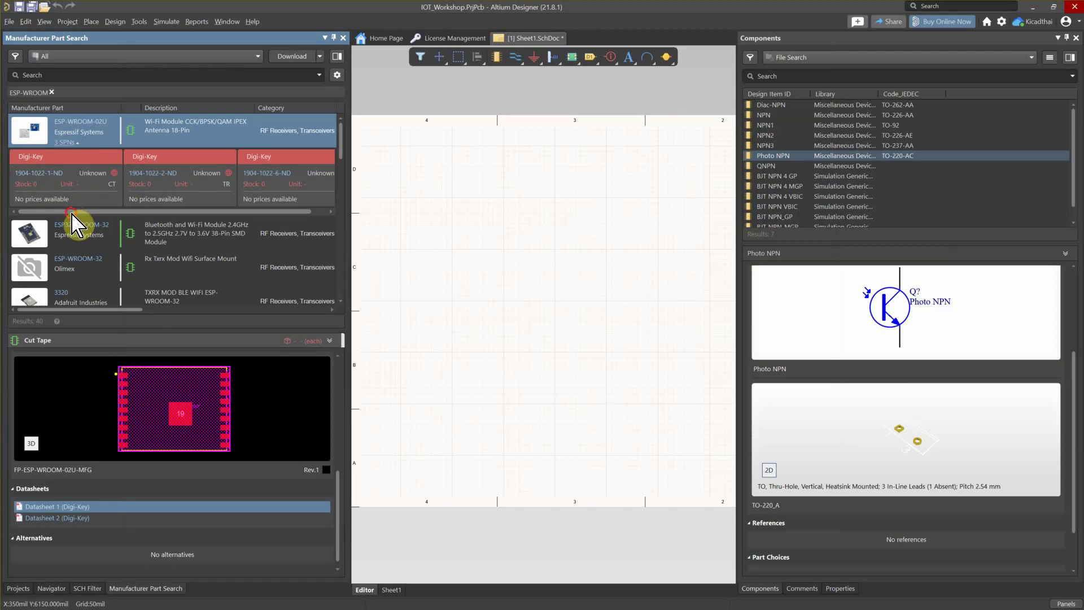
{"action": "left_click_drag", "start_coordinate": [71, 214], "coordinate": [102, 218]}
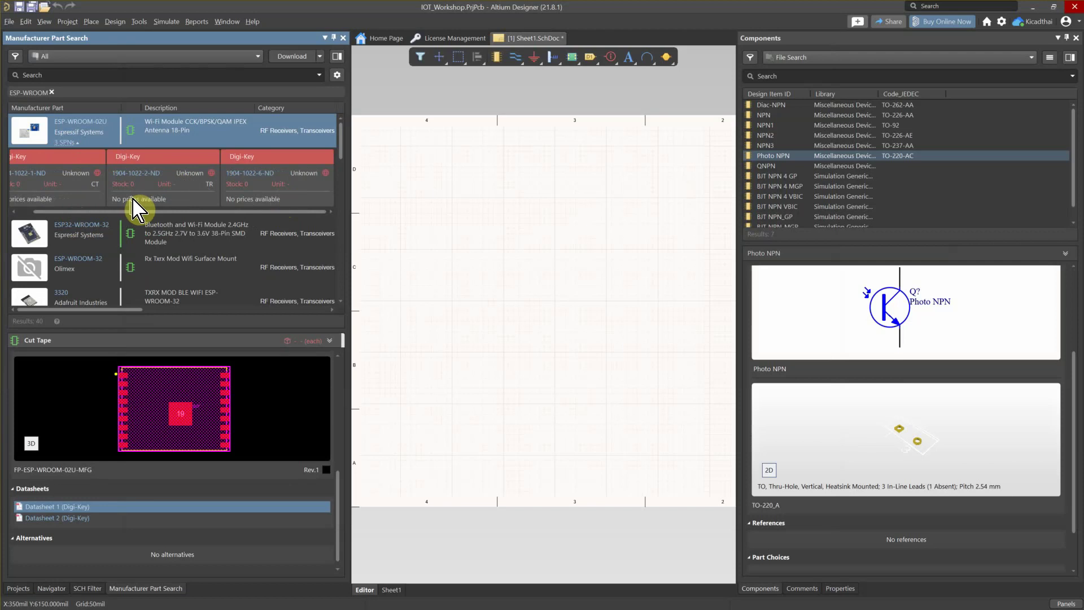
Collapse the supplier offers of the ESP-WROOM-02U and place the part on the schematic sheet.
{"action": "left_click", "coordinate": [92, 239]}
{"action": "left_click", "coordinate": [67, 243]}
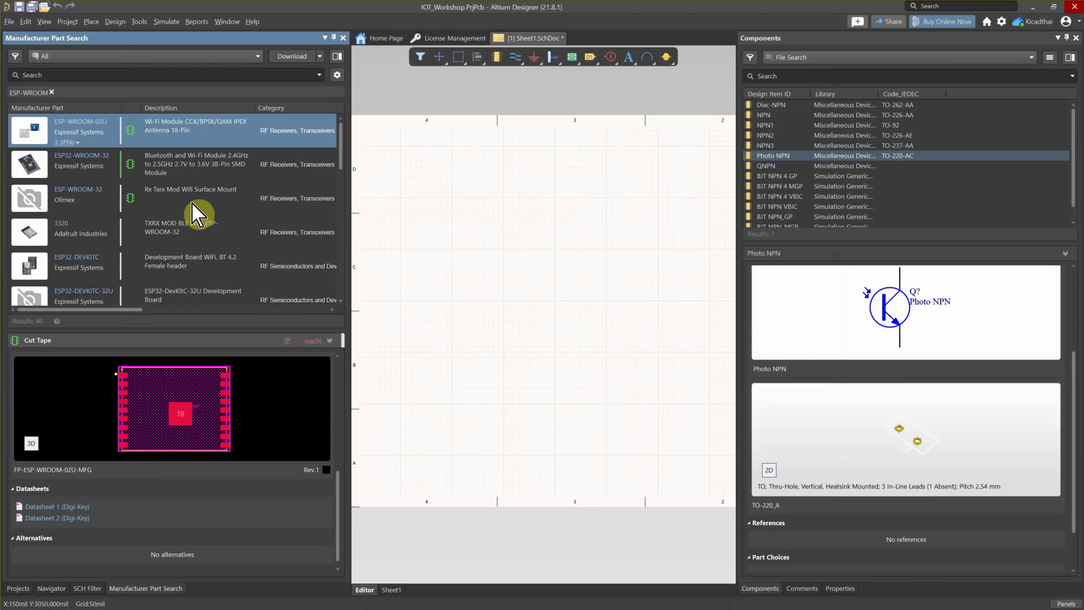
{"action": "right_click", "coordinate": [99, 127]}
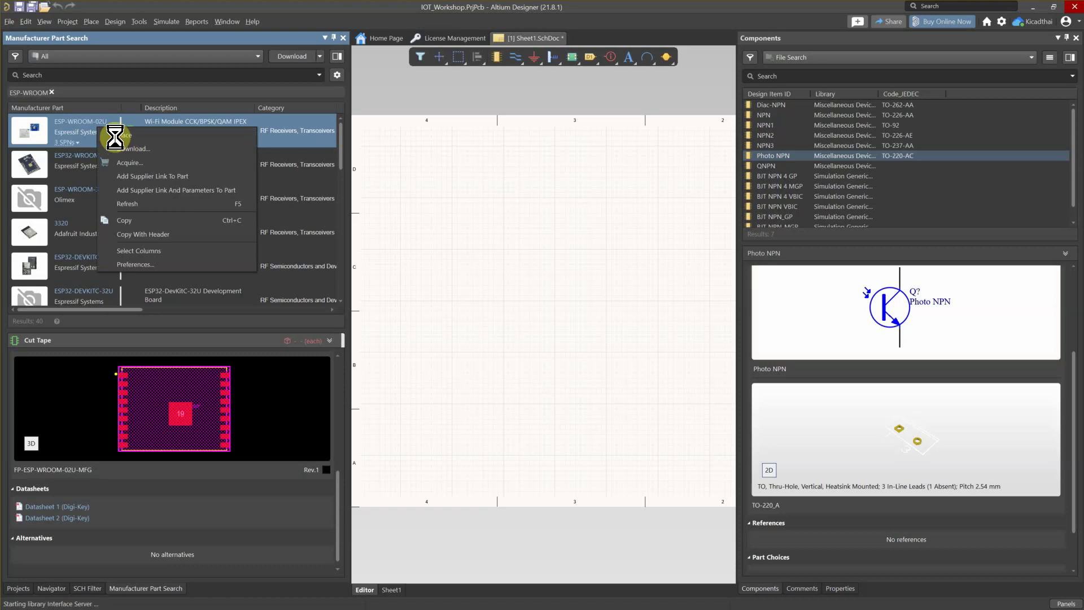
{"action": "left_click", "coordinate": [118, 135]}
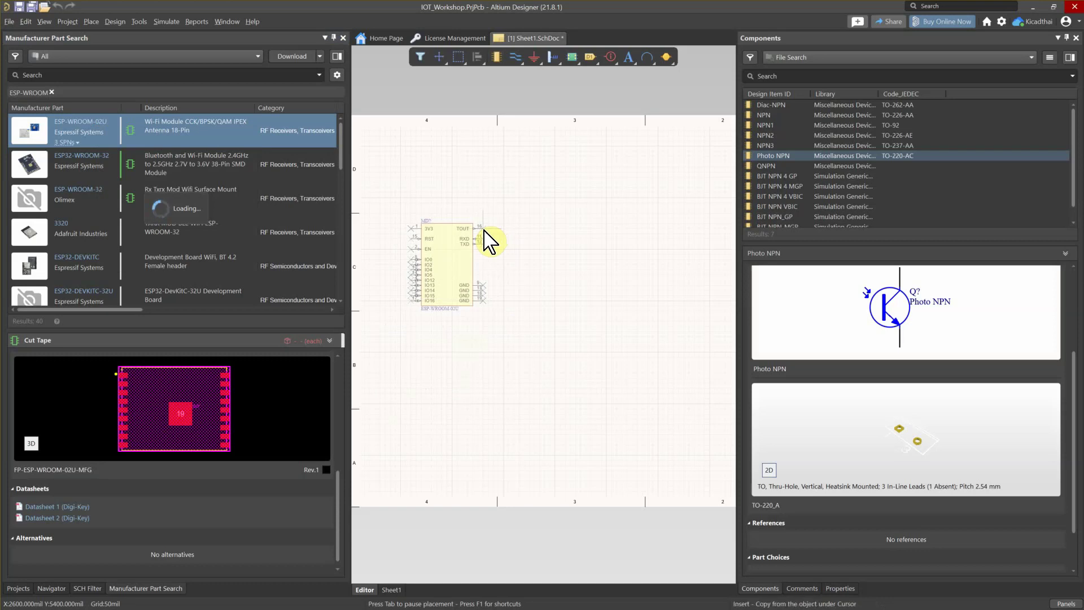
{"action": "left_click", "coordinate": [487, 240]}
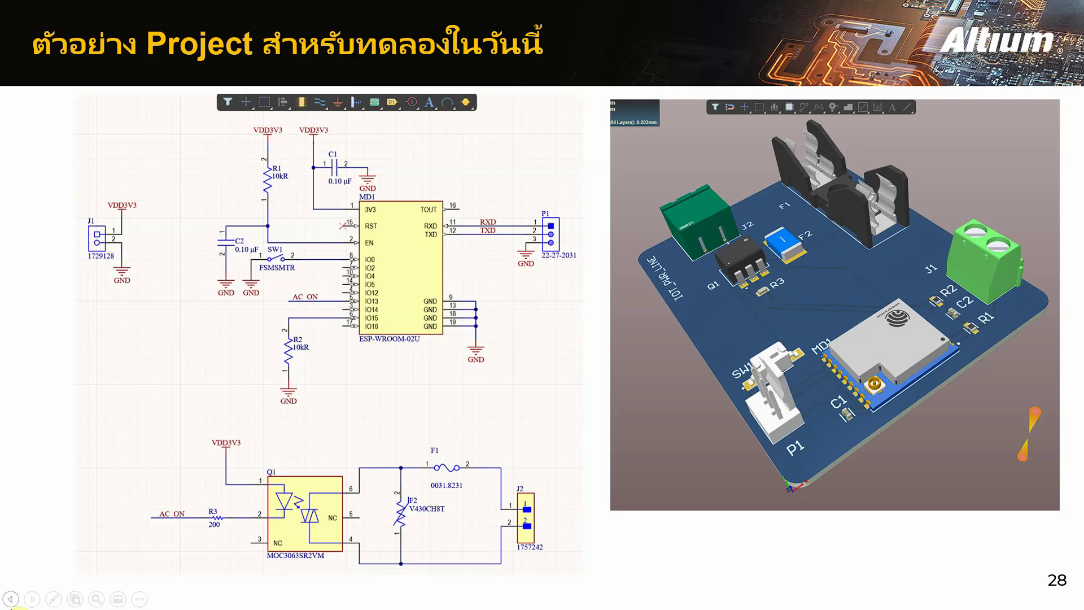
Switch back to Altium Designer, clear the ESP-WROOM search and list the parts of the Passive Components category.
{"action": "key", "text": "alt+Tab"}
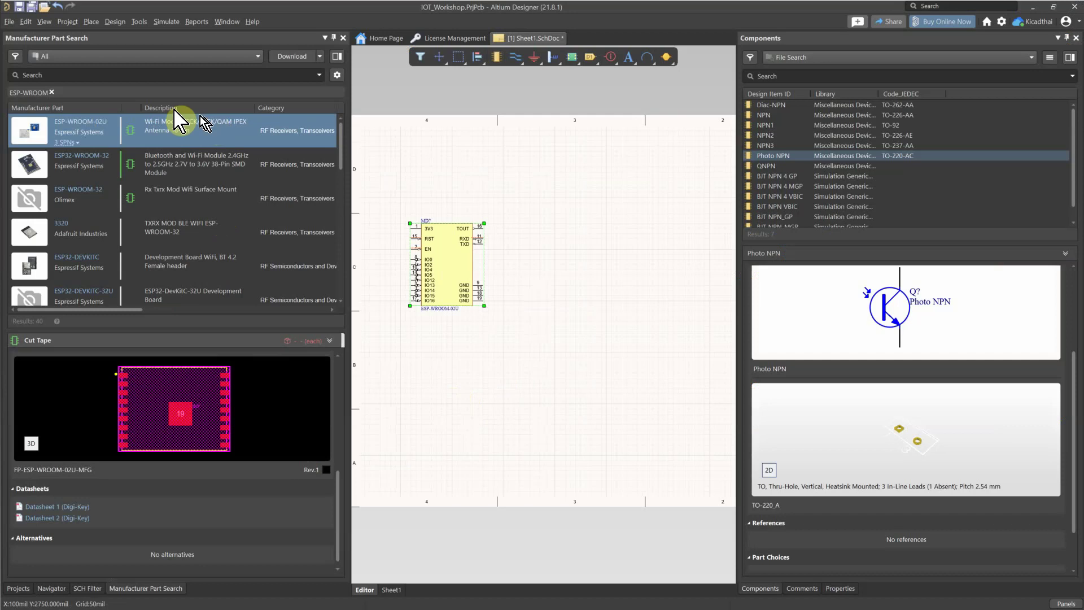
{"action": "left_click", "coordinate": [51, 92]}
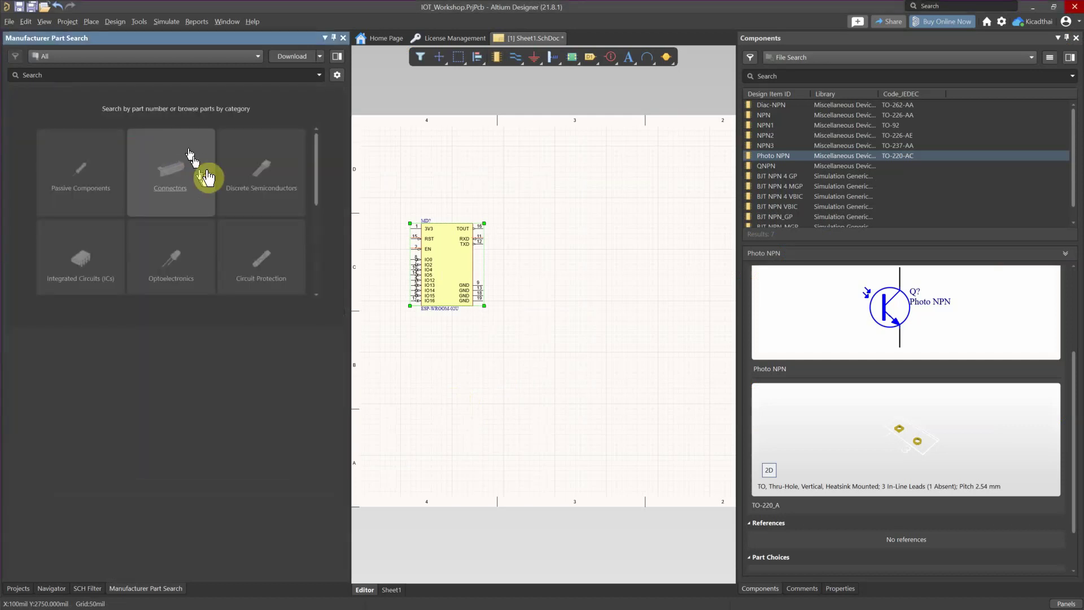
{"action": "left_click", "coordinate": [77, 74]}
{"action": "left_click", "coordinate": [85, 96]}
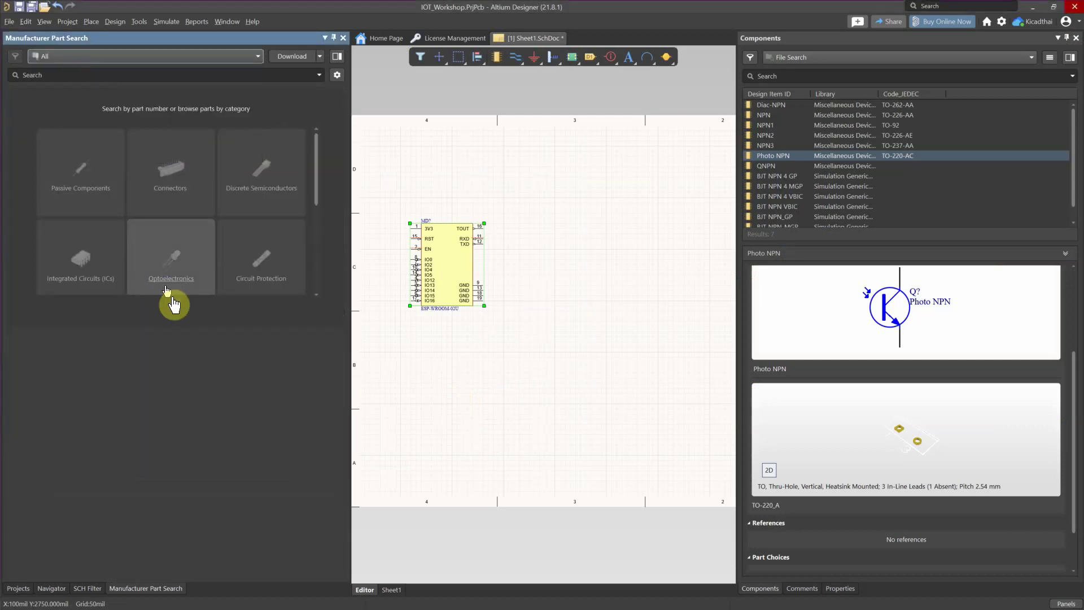
{"action": "left_click", "coordinate": [77, 174]}
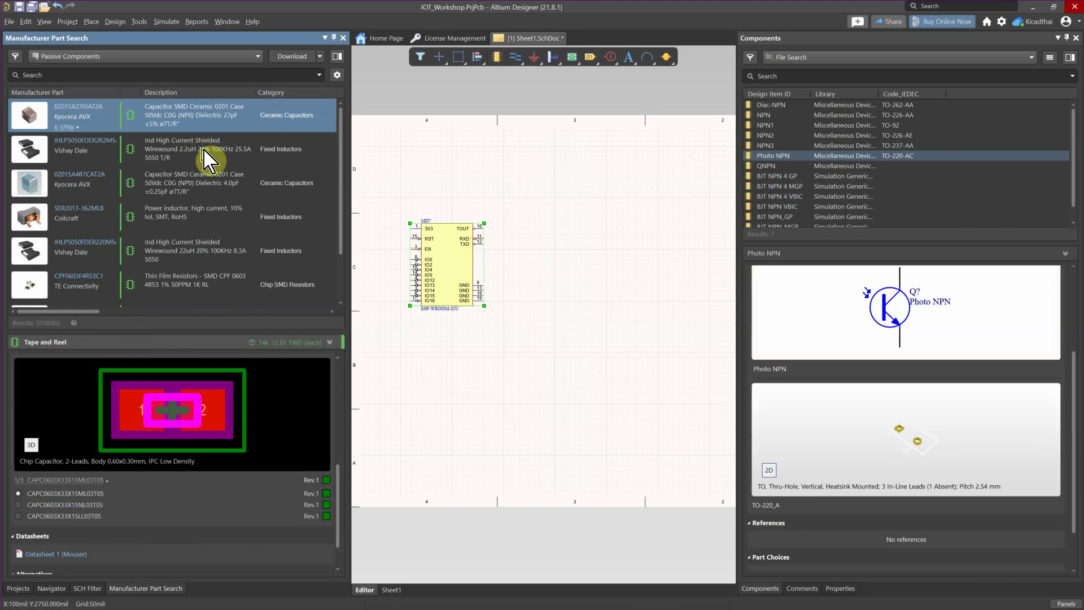
Filter the passive components to parts that have a model.
{"action": "left_click", "coordinate": [15, 57]}
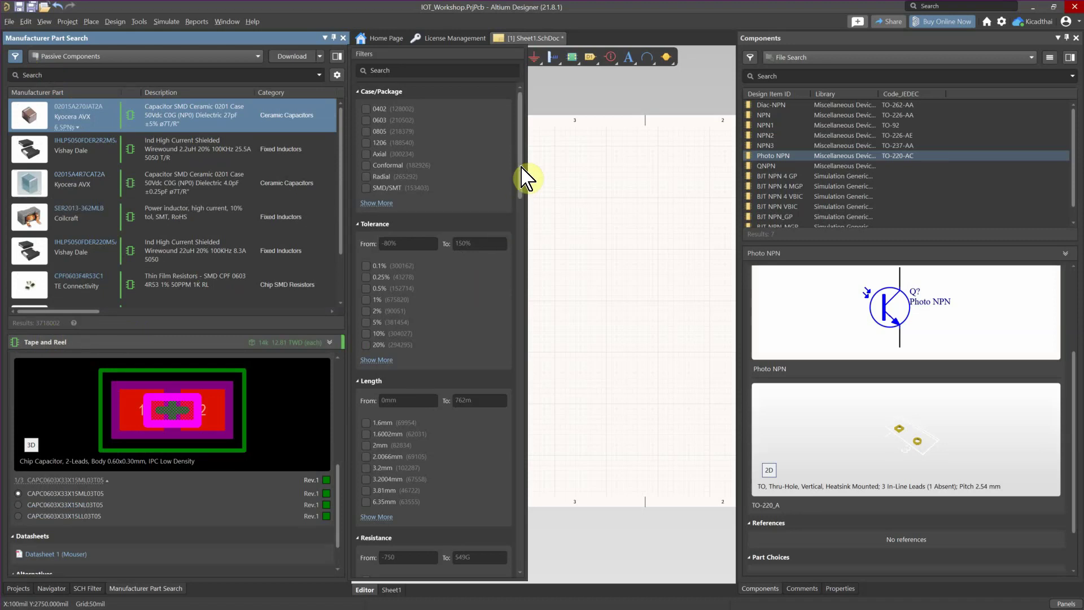
{"action": "left_click_drag", "start_coordinate": [522, 167], "coordinate": [516, 539]}
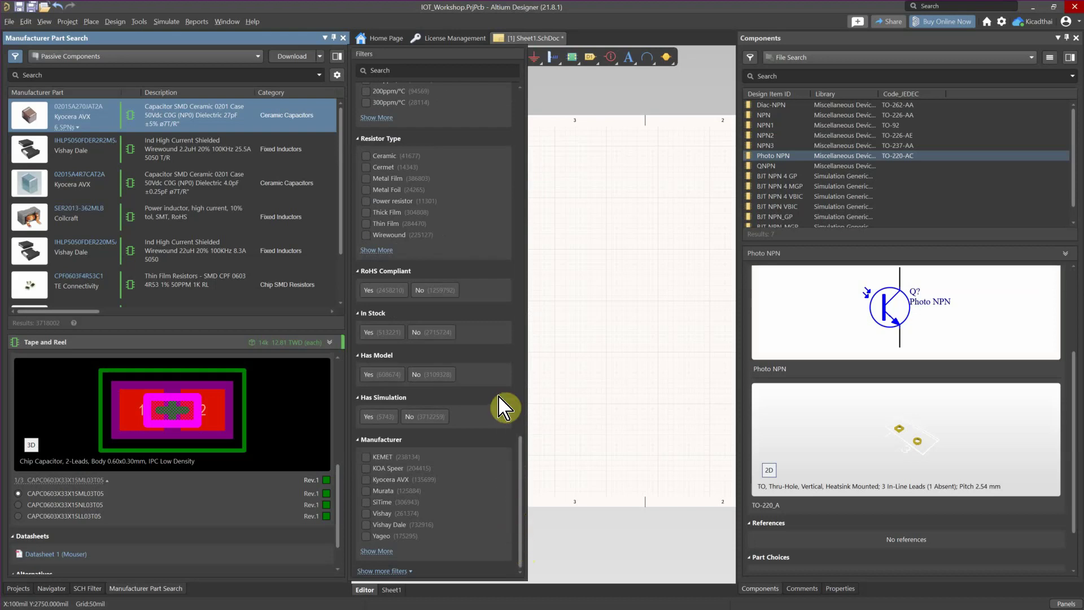
{"action": "left_click", "coordinate": [390, 375]}
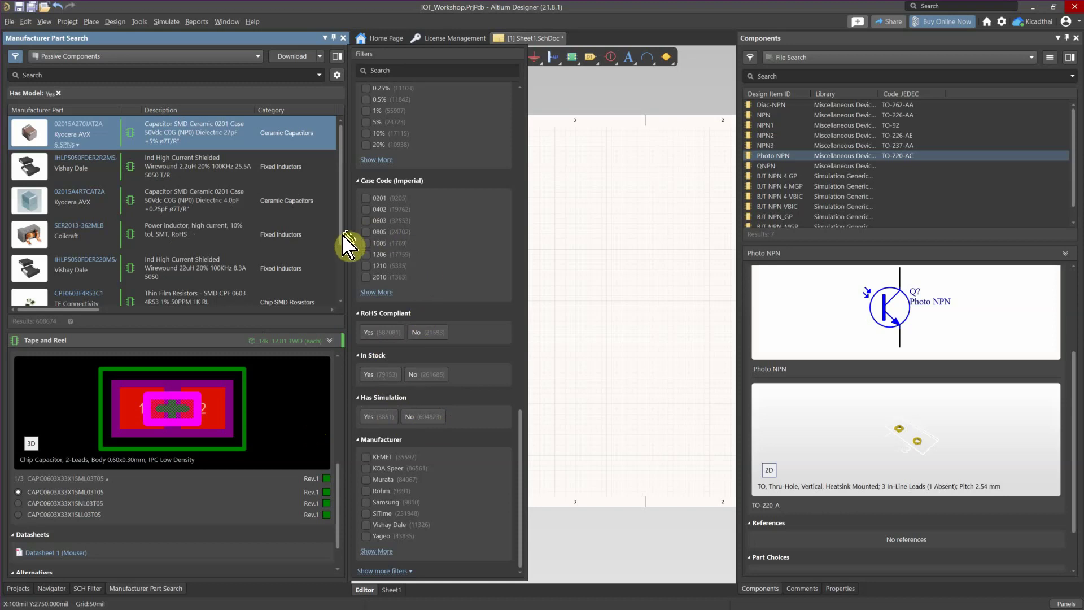
Narrow the passive components to imperial case code 0603, 1% tolerance and 10k resistance, and close the filters.
{"action": "left_click", "coordinate": [15, 55]}
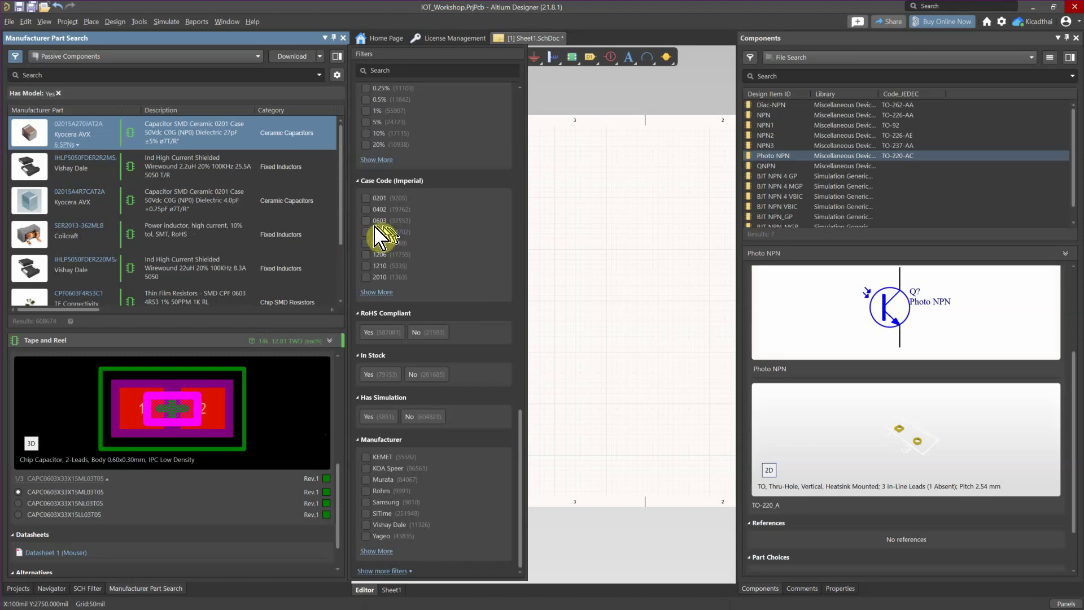
{"action": "scroll", "coordinate": [460, 274], "scroll_direction": "up", "scroll_amount": 8}
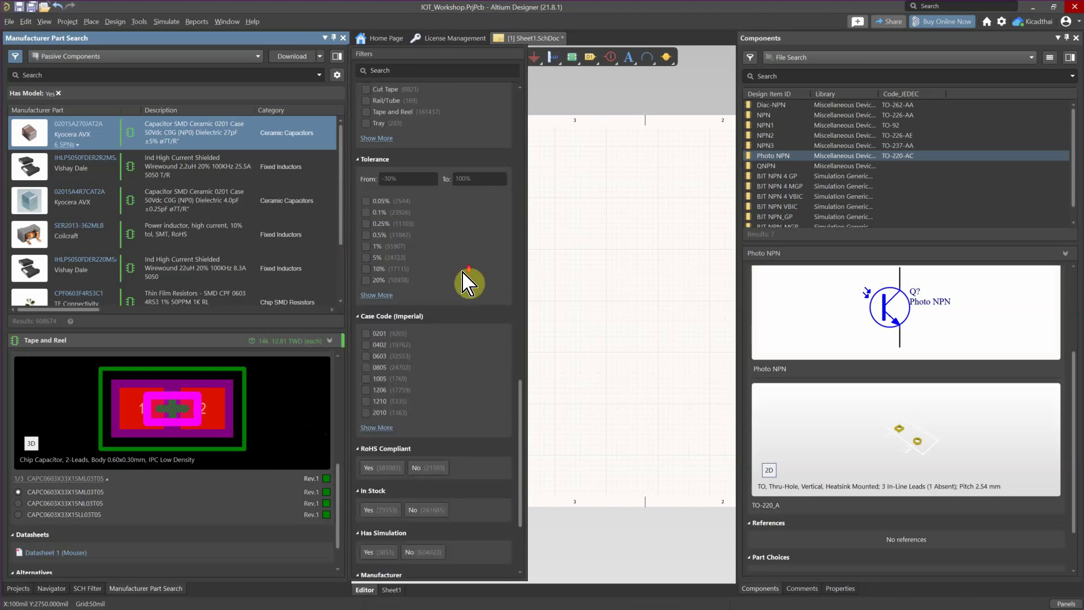
{"action": "scroll", "coordinate": [463, 273], "scroll_direction": "up", "scroll_amount": 3}
{"action": "scroll", "coordinate": [464, 277], "scroll_direction": "down", "scroll_amount": 8}
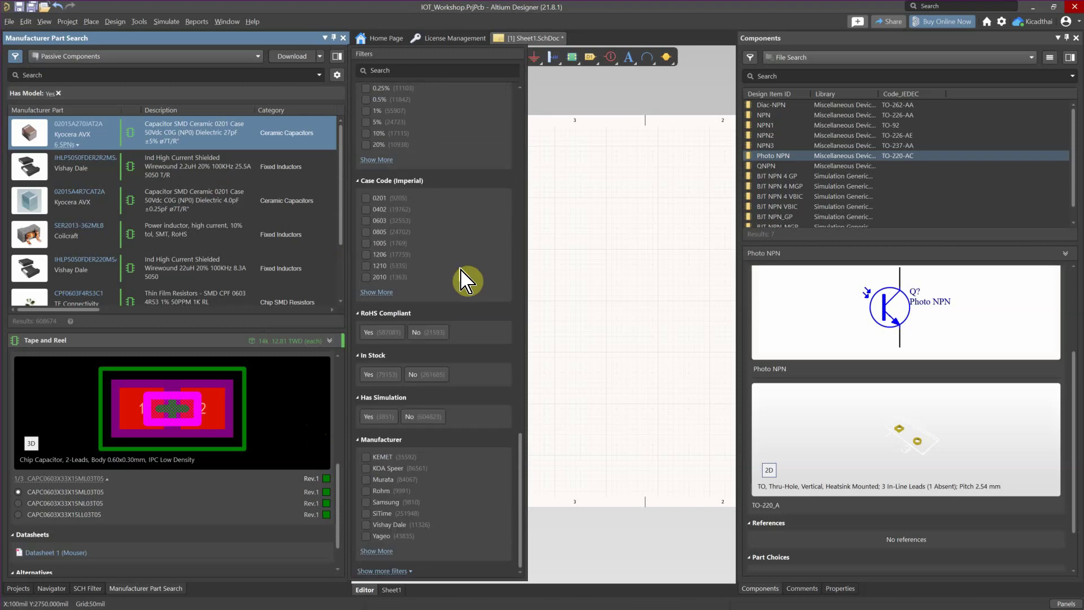
{"action": "left_click", "coordinate": [366, 221]}
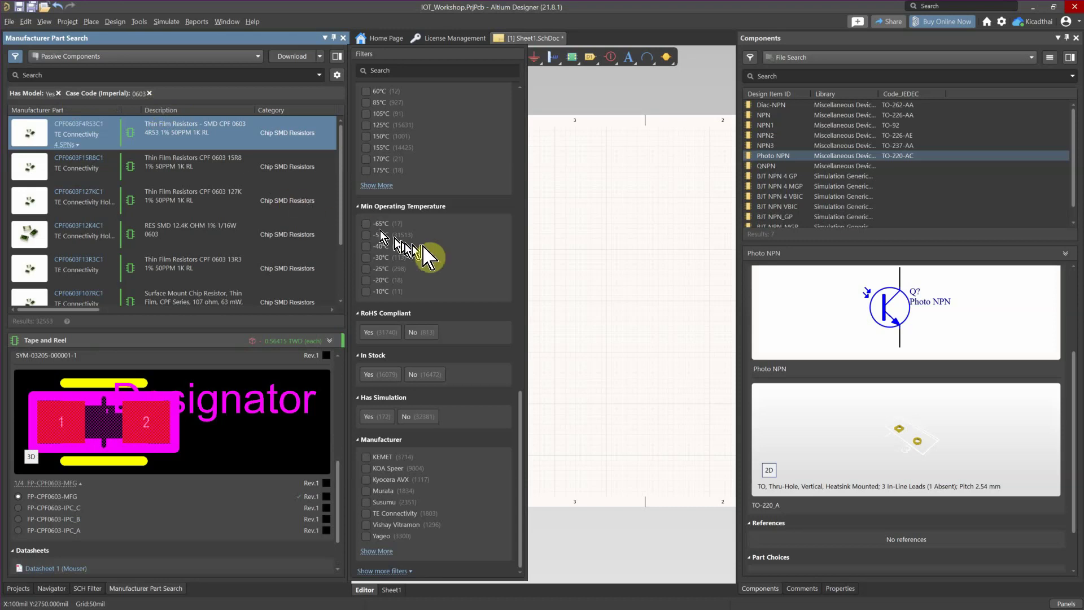
{"action": "scroll", "coordinate": [464, 318], "scroll_direction": "up", "scroll_amount": 9}
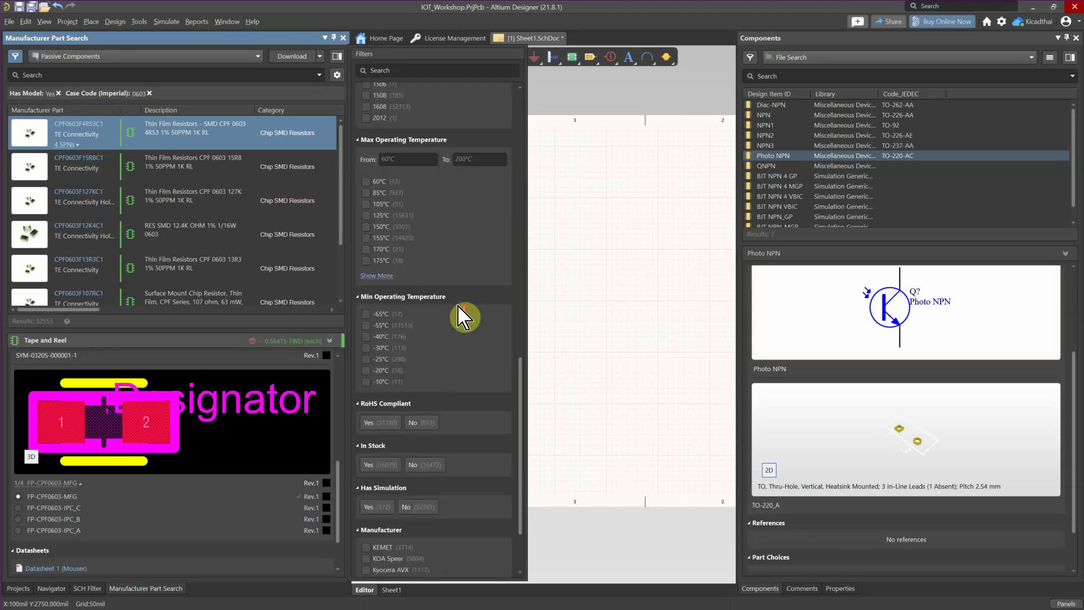
{"action": "scroll", "coordinate": [465, 318], "scroll_direction": "up", "scroll_amount": 6}
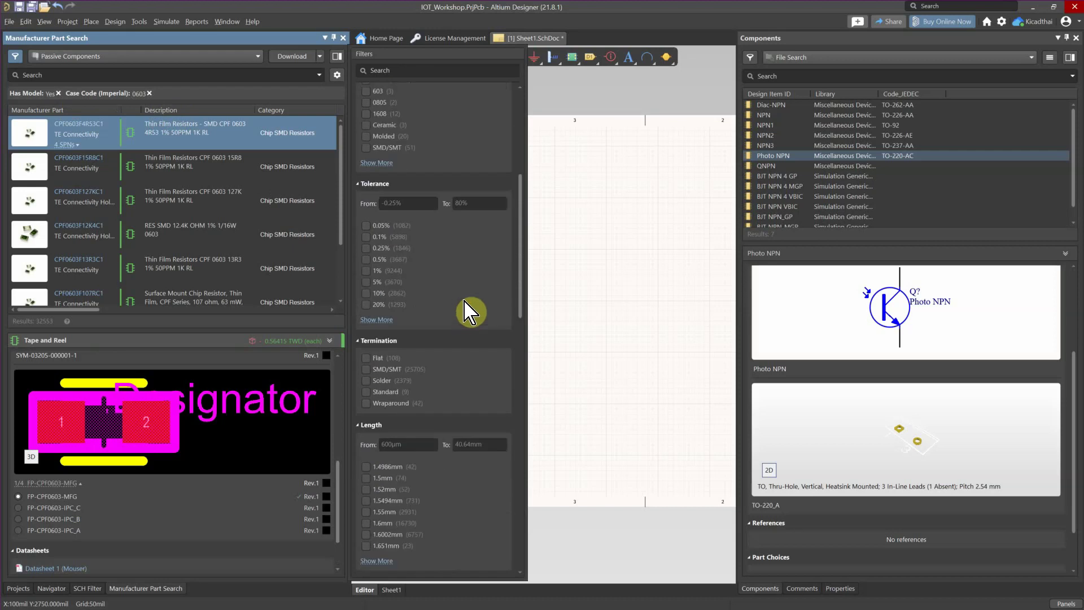
{"action": "left_click", "coordinate": [367, 271]}
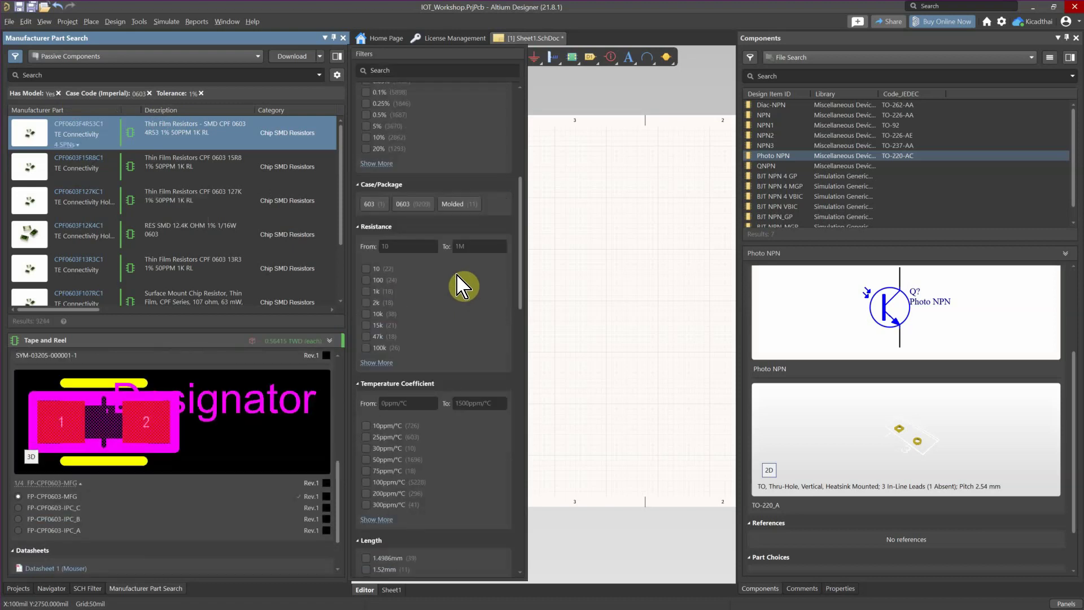
{"action": "left_click", "coordinate": [367, 316]}
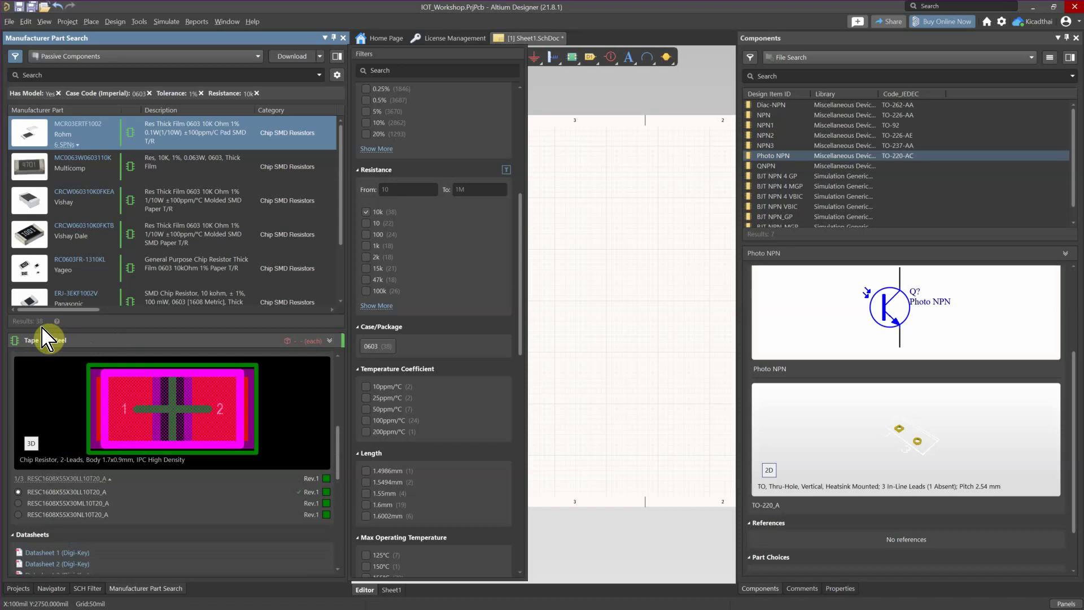
{"action": "left_click", "coordinate": [344, 201]}
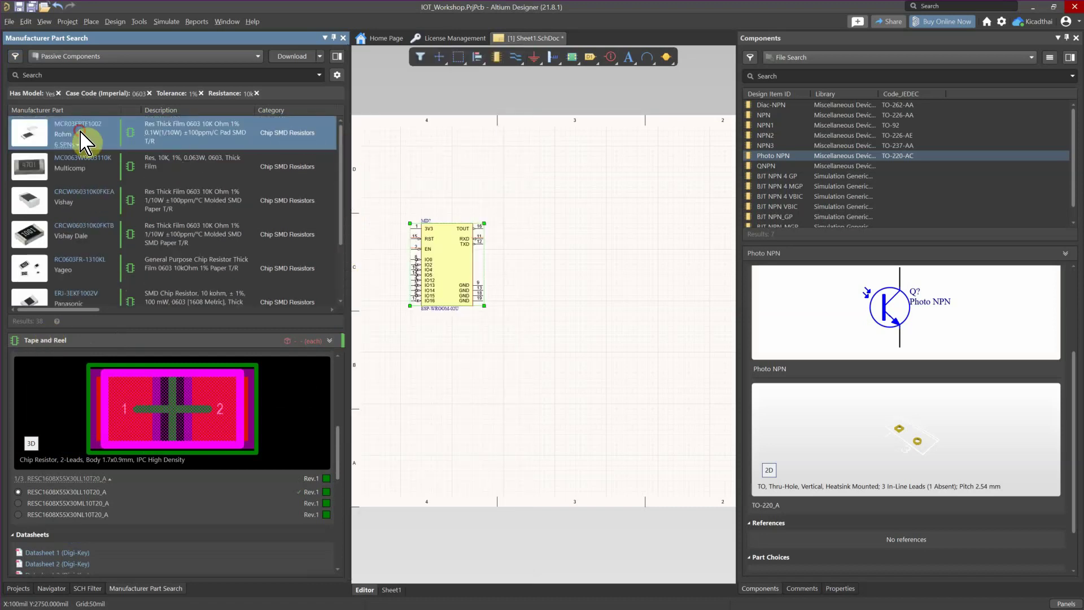
Compare the Multicomp and Vishay Dale 10k resistors and examine the supplier stock and prices of the CRCW060310K0FKTB.
{"action": "left_click", "coordinate": [94, 176]}
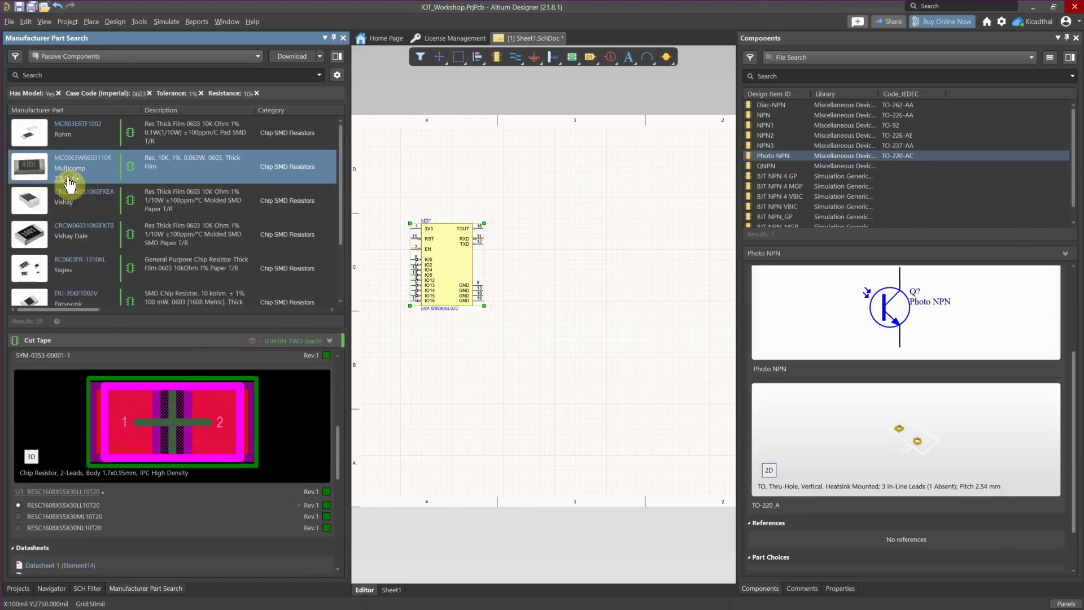
{"action": "left_click", "coordinate": [101, 248]}
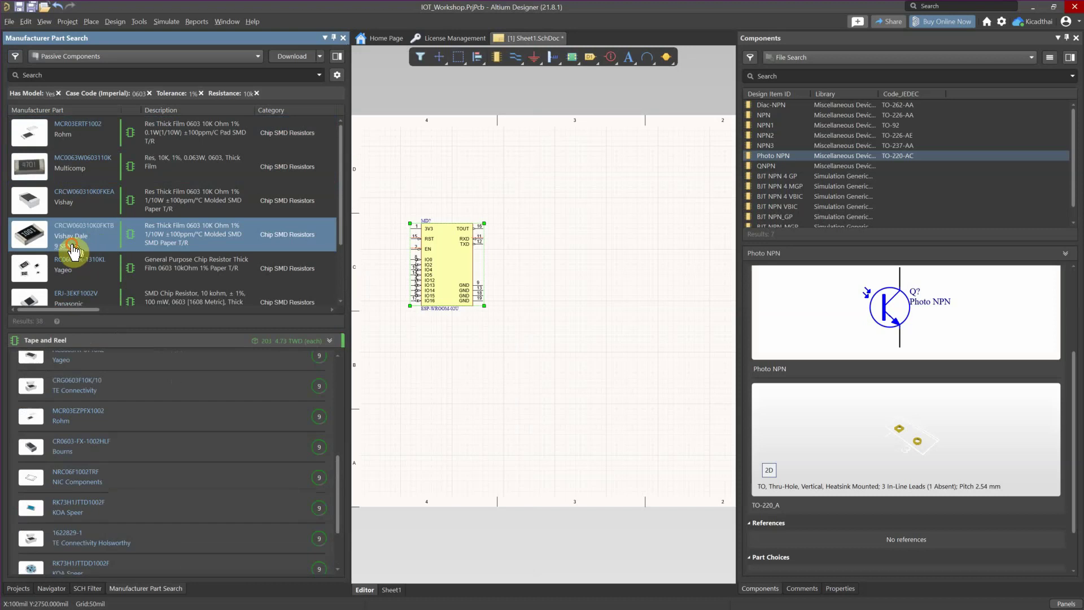
{"action": "mouse_move", "coordinate": [72, 246]}
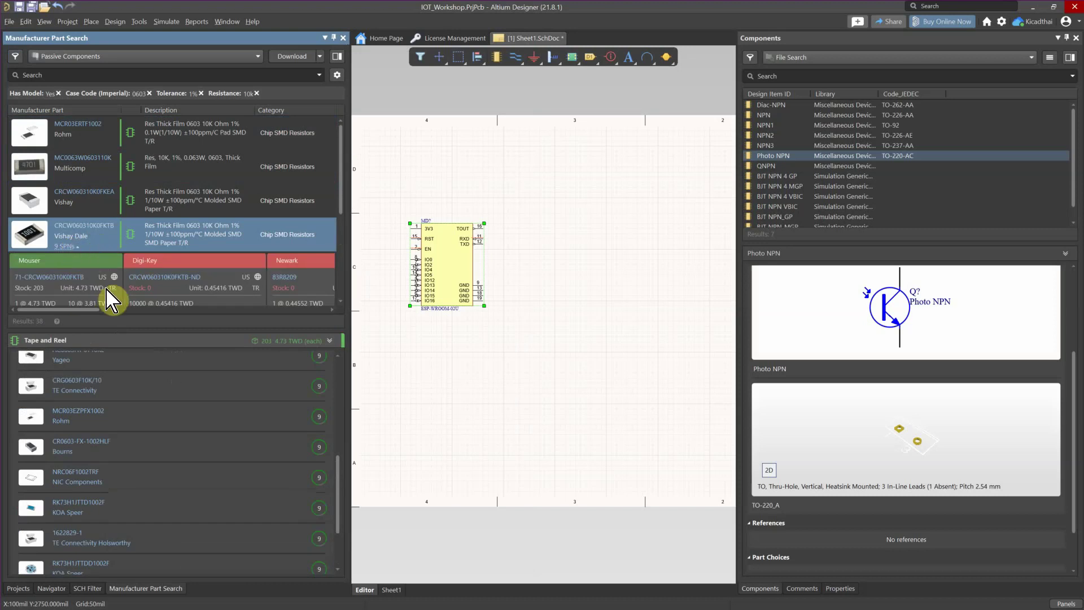
{"action": "left_click", "coordinate": [133, 323]}
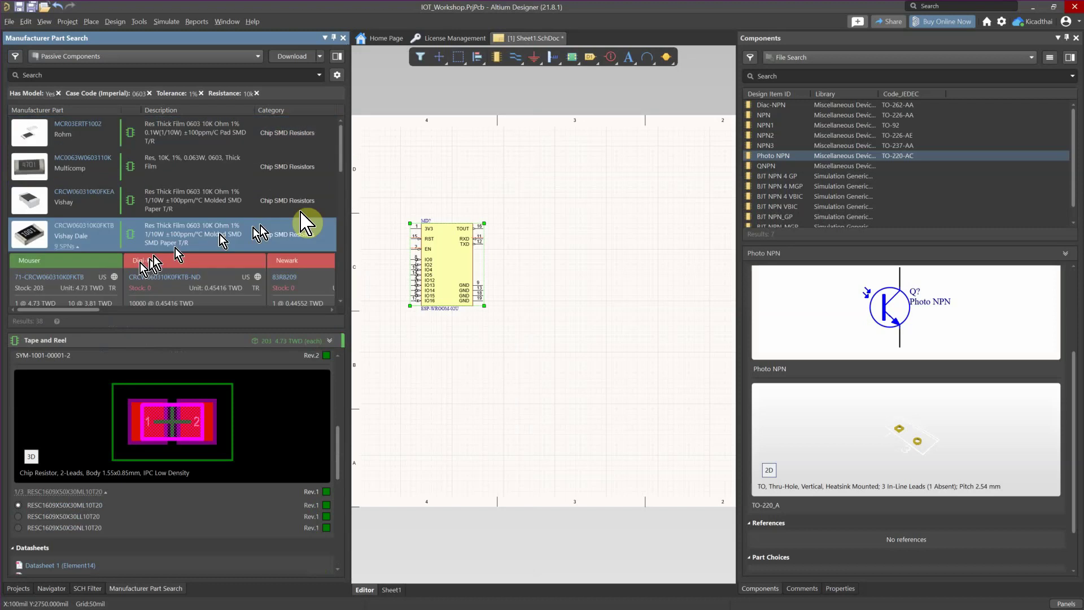
{"action": "scroll", "coordinate": [344, 164], "scroll_direction": "down", "scroll_amount": 1}
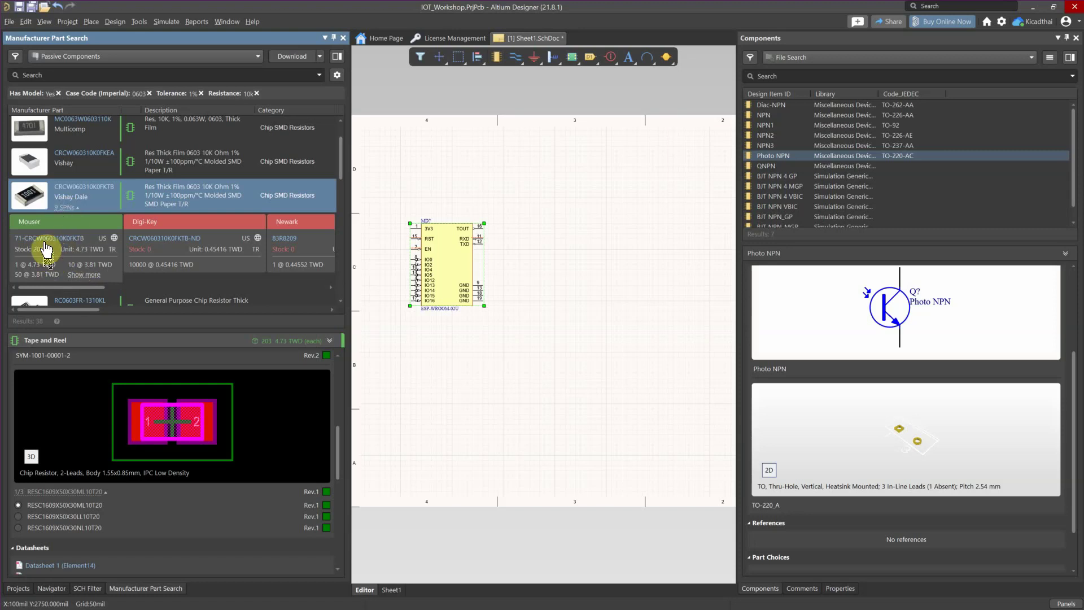
{"action": "mouse_move", "coordinate": [115, 251]}
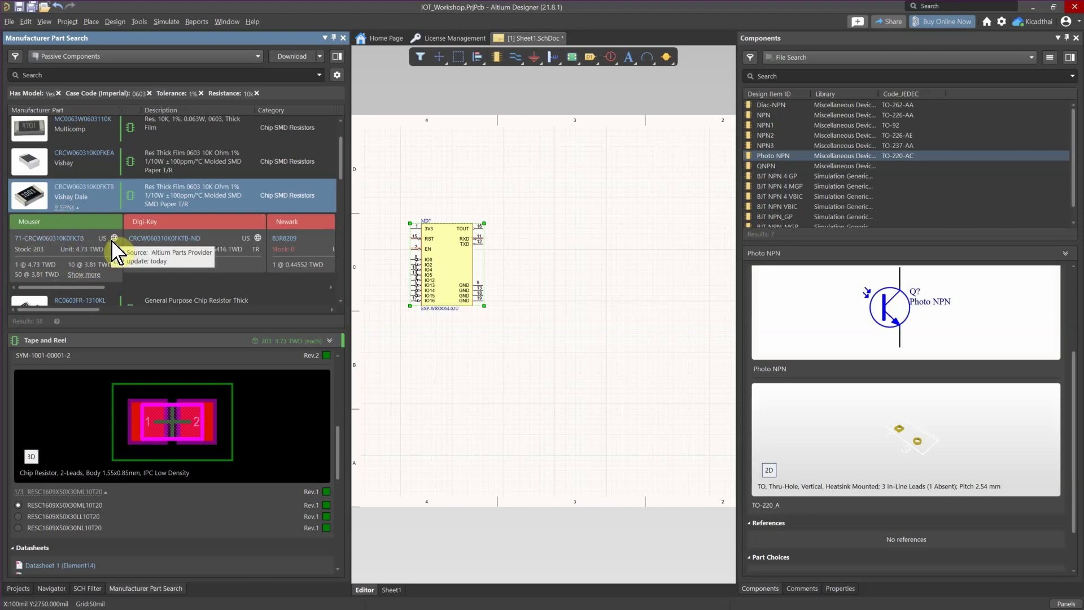
Place two Rohm MCR03EZPFX1002 10k resistors vertically, one beside the upper left of the ESP-WROOM-02U and one at its lower left.
{"action": "left_click", "coordinate": [51, 247]}
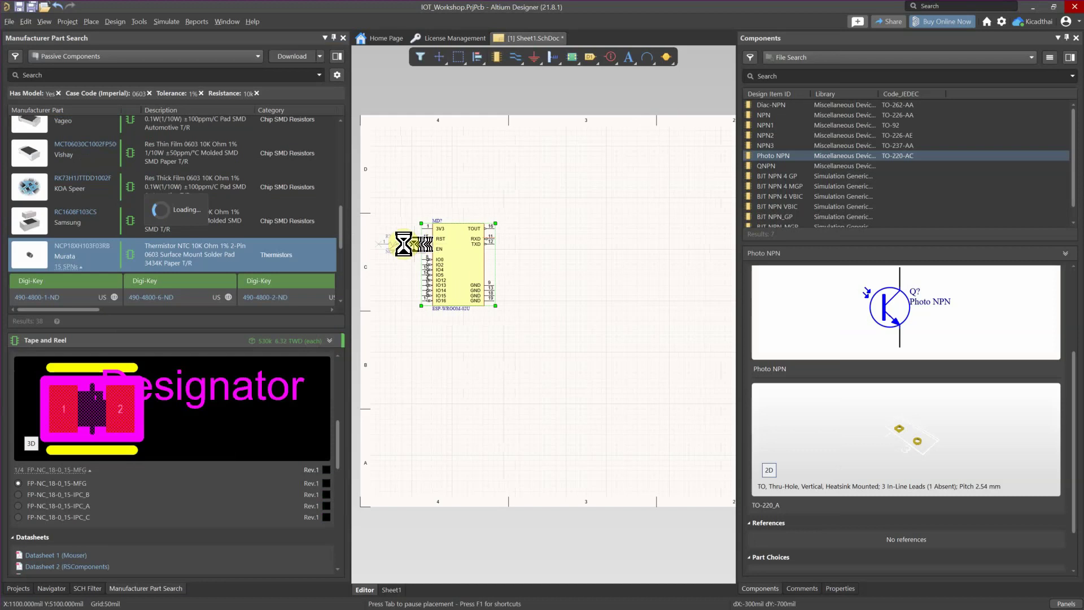
{"action": "left_click", "coordinate": [121, 252]}
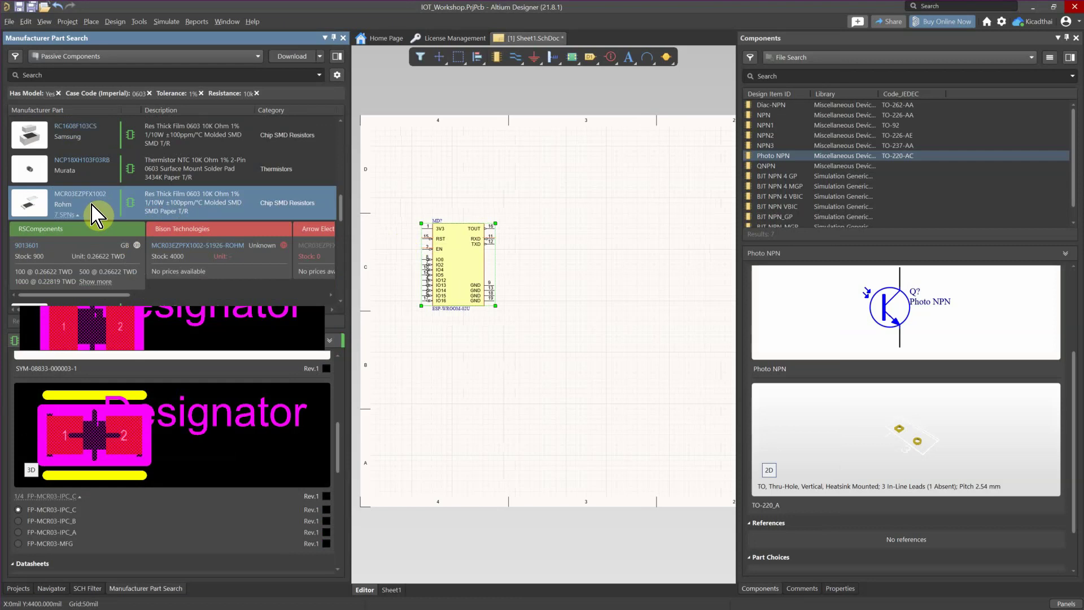
{"action": "right_click", "coordinate": [96, 213]}
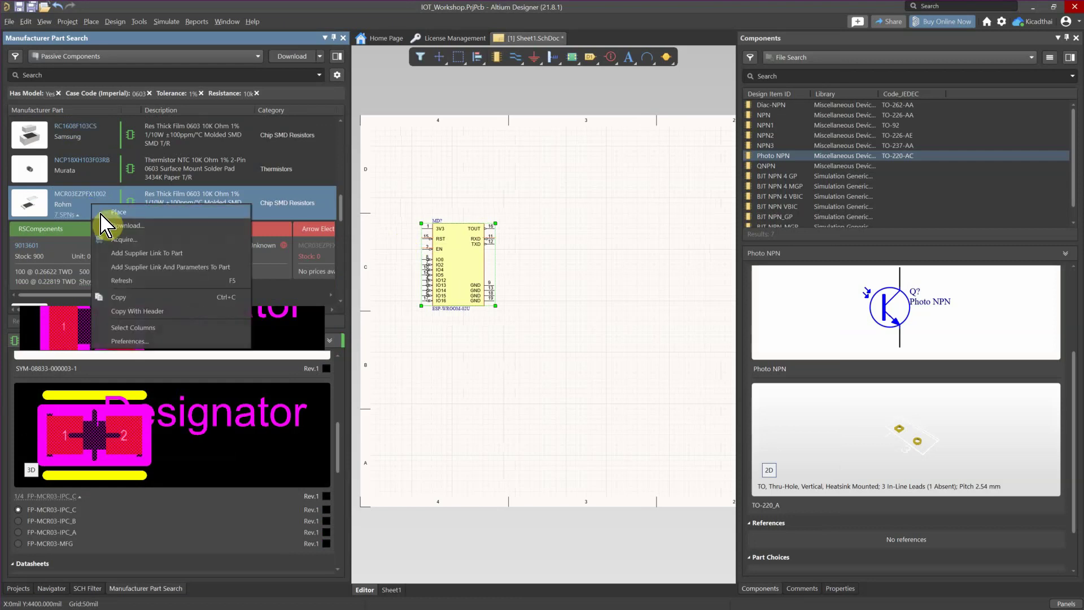
{"action": "left_click", "coordinate": [113, 214]}
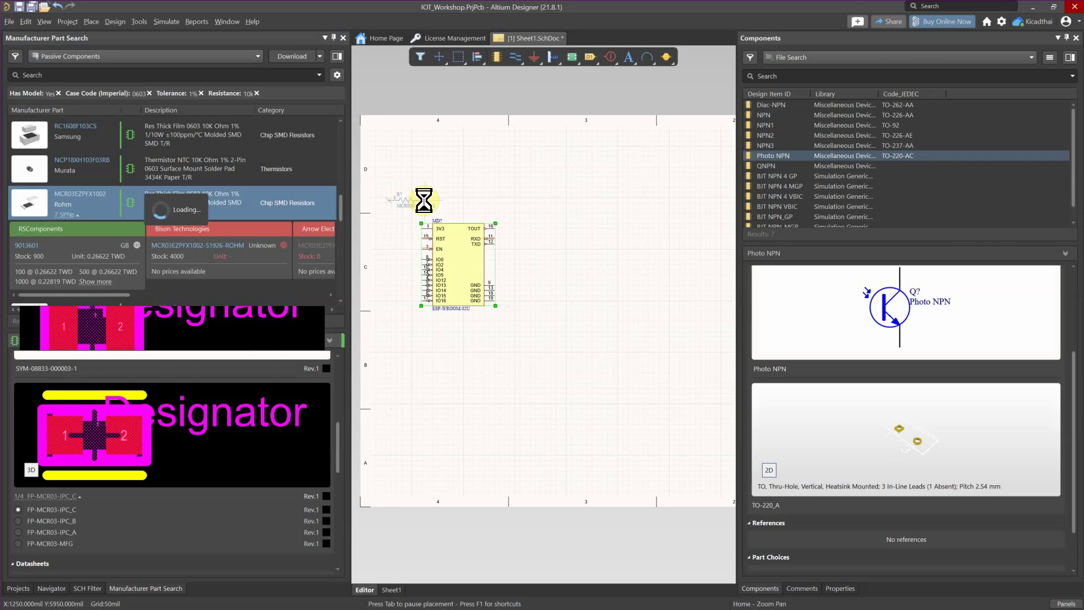
{"action": "key", "text": "Right"}
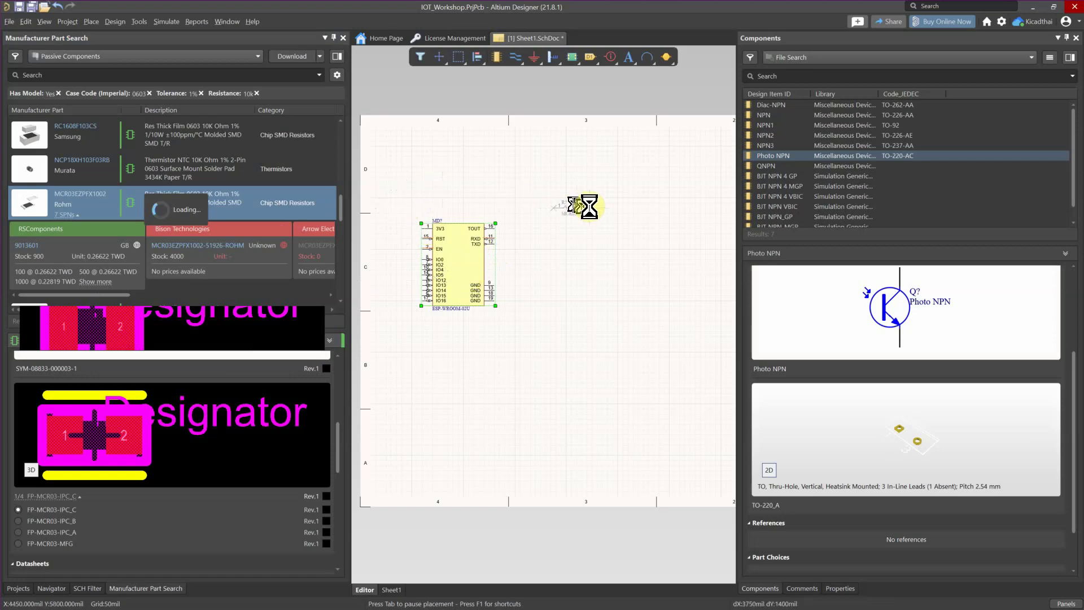
{"action": "key", "text": "y"}
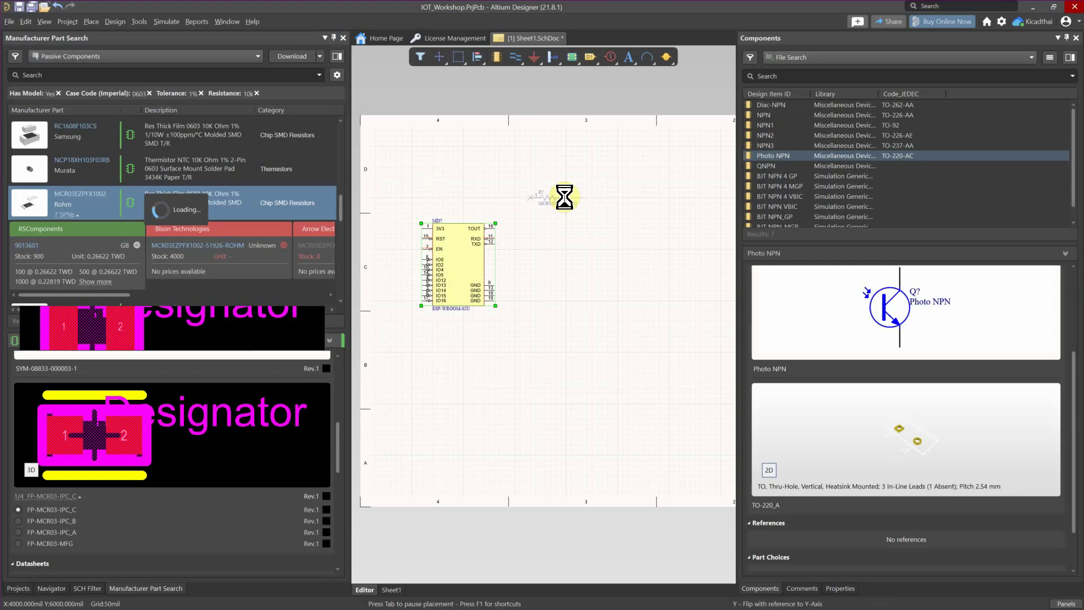
{"action": "key", "text": "space"}
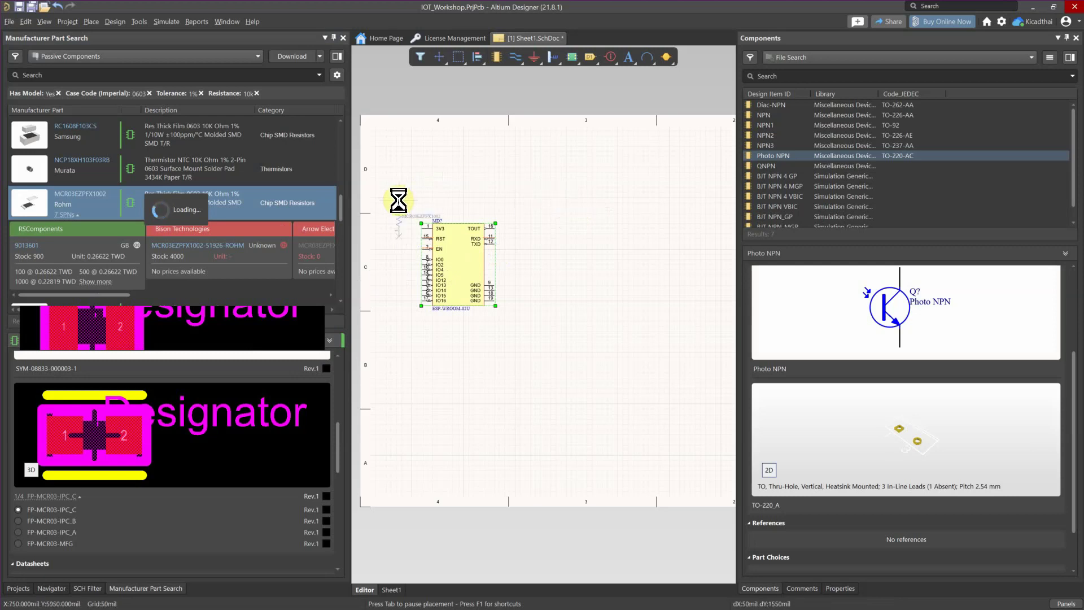
{"action": "left_click", "coordinate": [387, 201]}
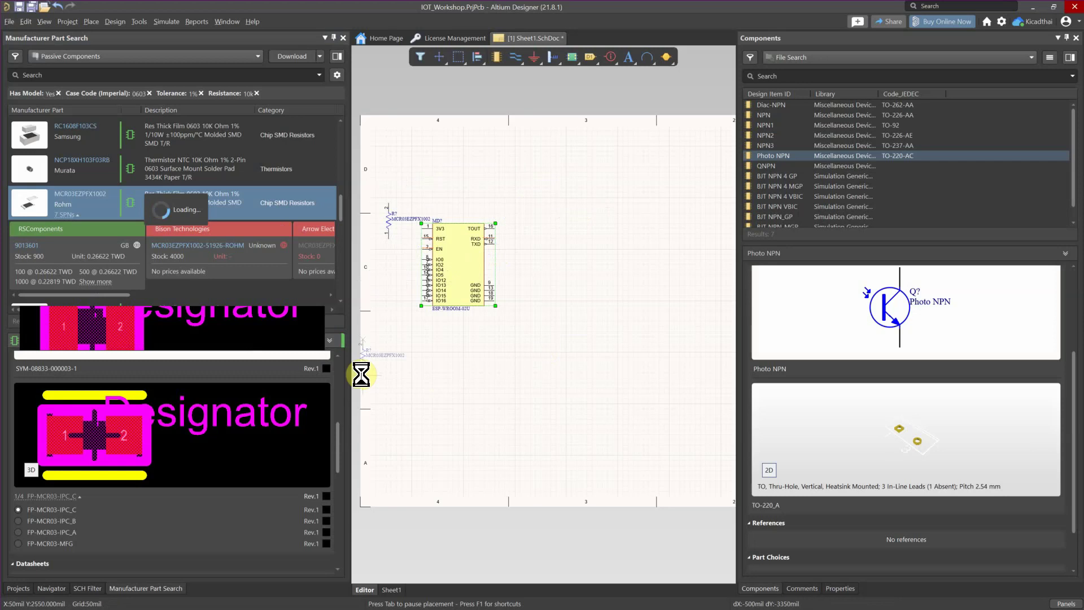
{"action": "left_click", "coordinate": [392, 339]}
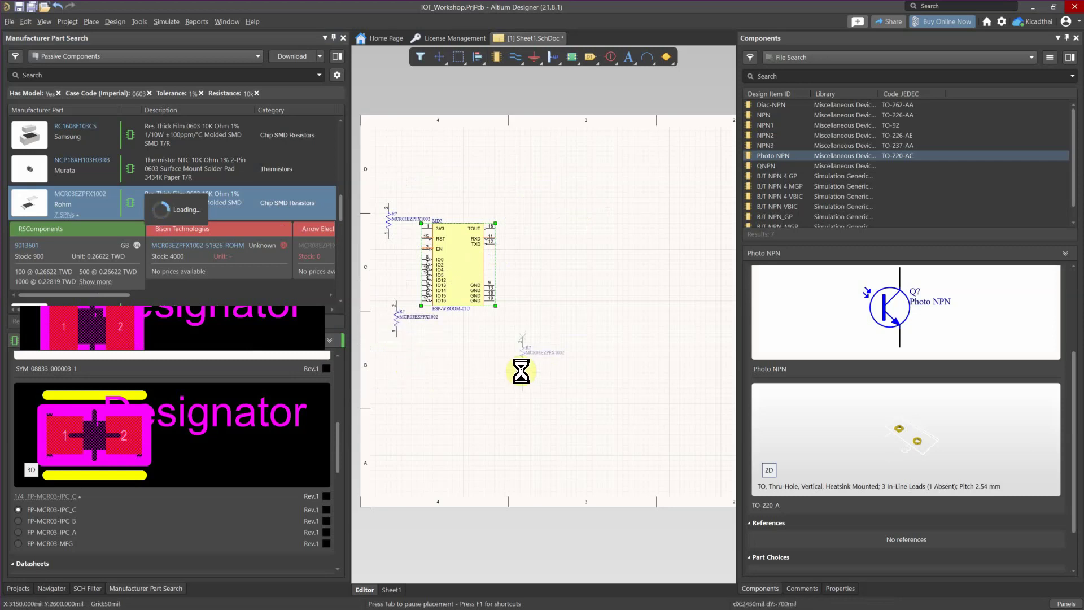
Stop placing resistors and move the ESP-WROOM-02U together with its two 10k resistors rightward into column 3 of the sheet.
{"action": "key", "text": "Escape"}
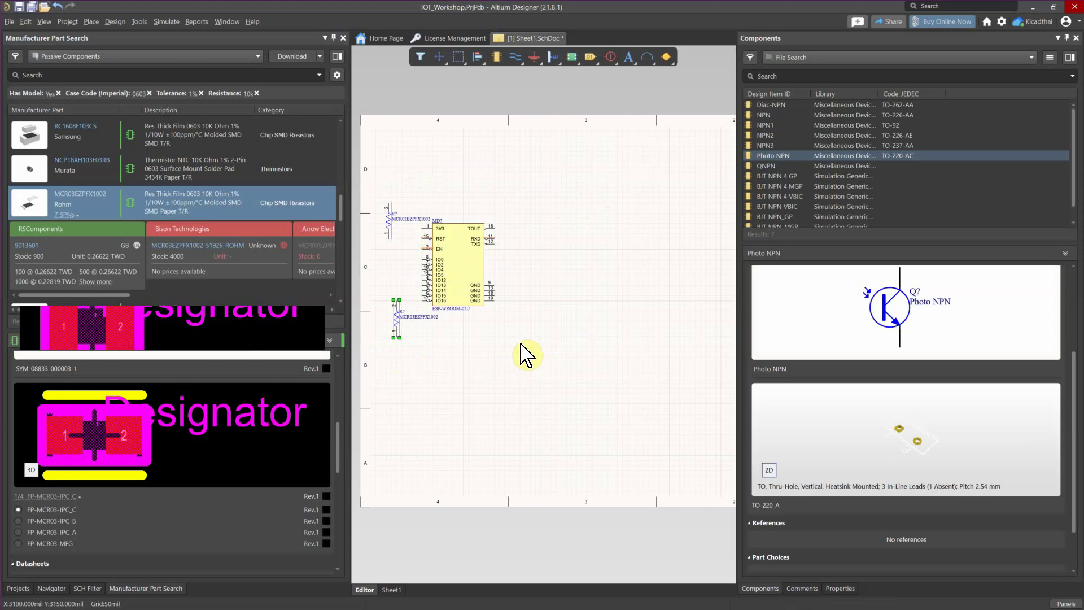
{"action": "left_click", "coordinate": [520, 343]}
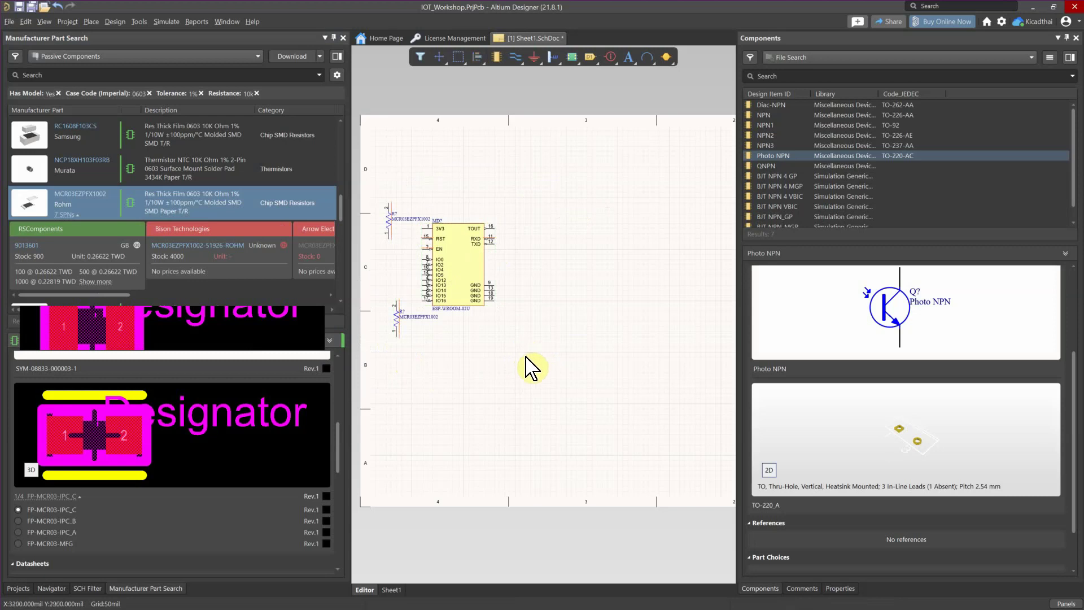
{"action": "left_click_drag", "start_coordinate": [540, 356], "coordinate": [375, 205]}
{"action": "left_click_drag", "start_coordinate": [431, 261], "coordinate": [584, 259]}
{"action": "left_click", "coordinate": [636, 375]}
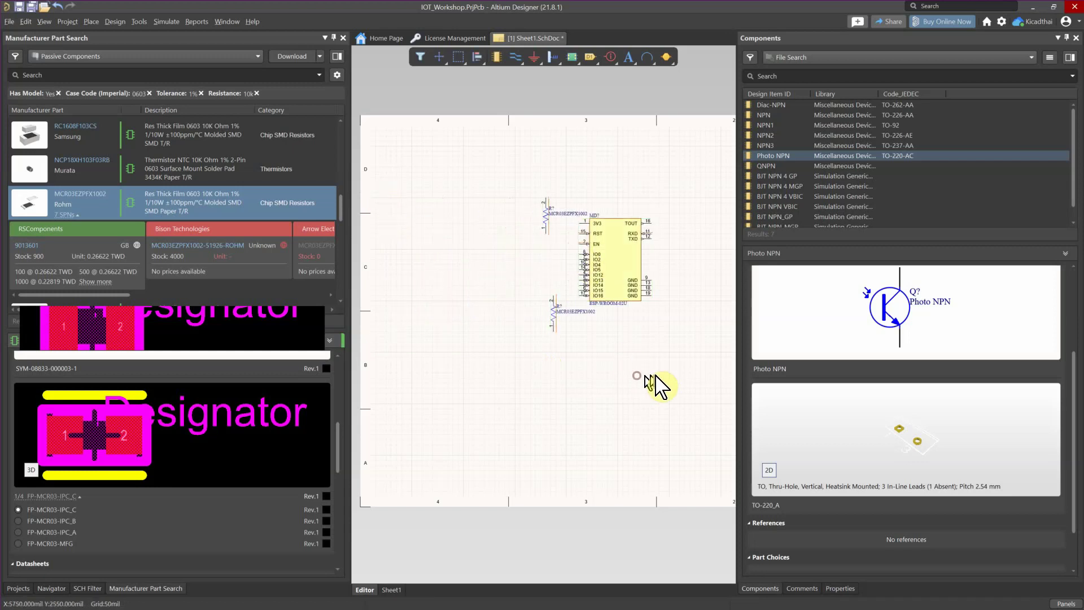
{"action": "right_click_drag", "start_coordinate": [657, 375], "coordinate": [555, 388]}
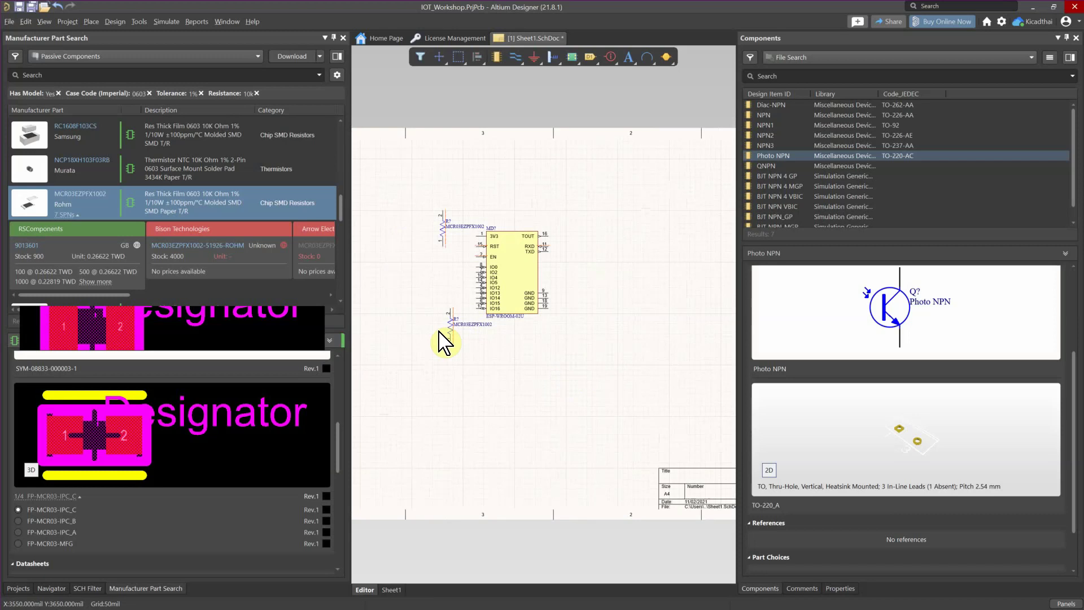
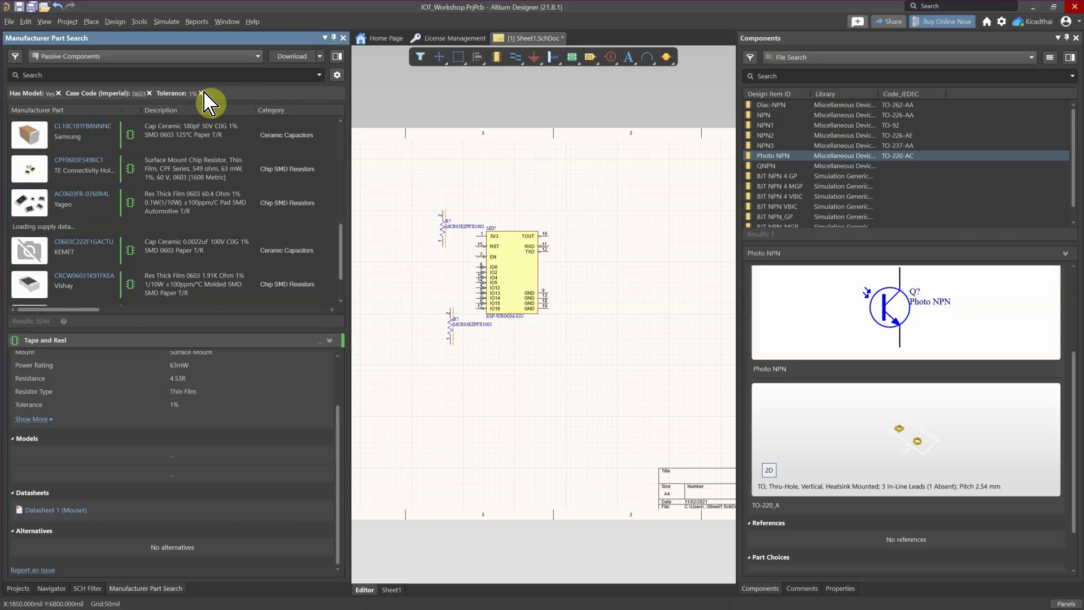
Remove the tolerance, model and case code filters and search the passive components for C0603C104K5RACTU.
{"action": "left_click", "coordinate": [201, 93]}
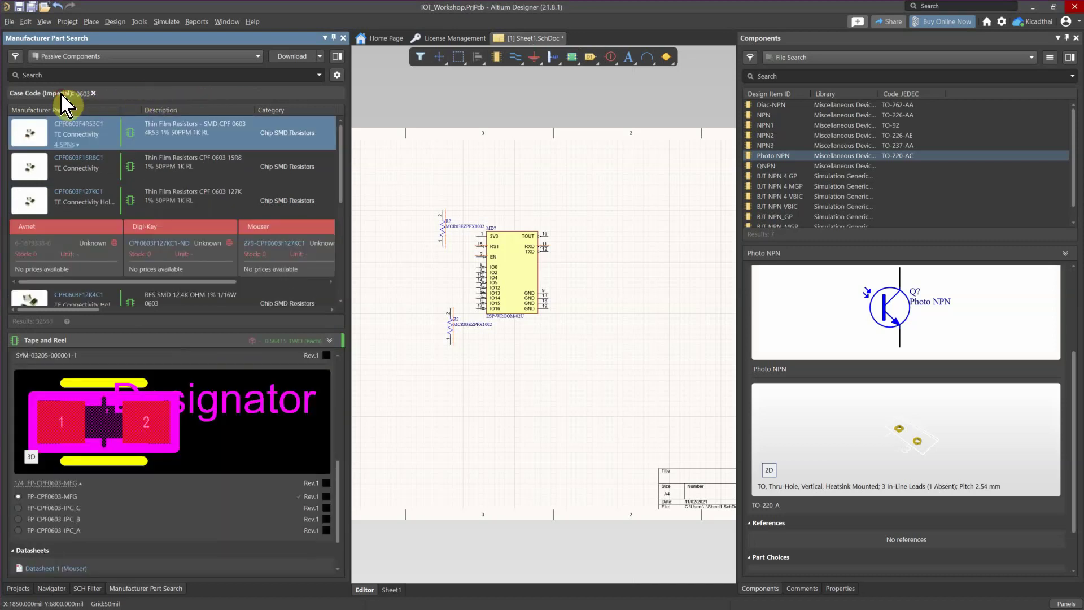
{"action": "left_click", "coordinate": [59, 93]}
{"action": "left_click", "coordinate": [93, 93]}
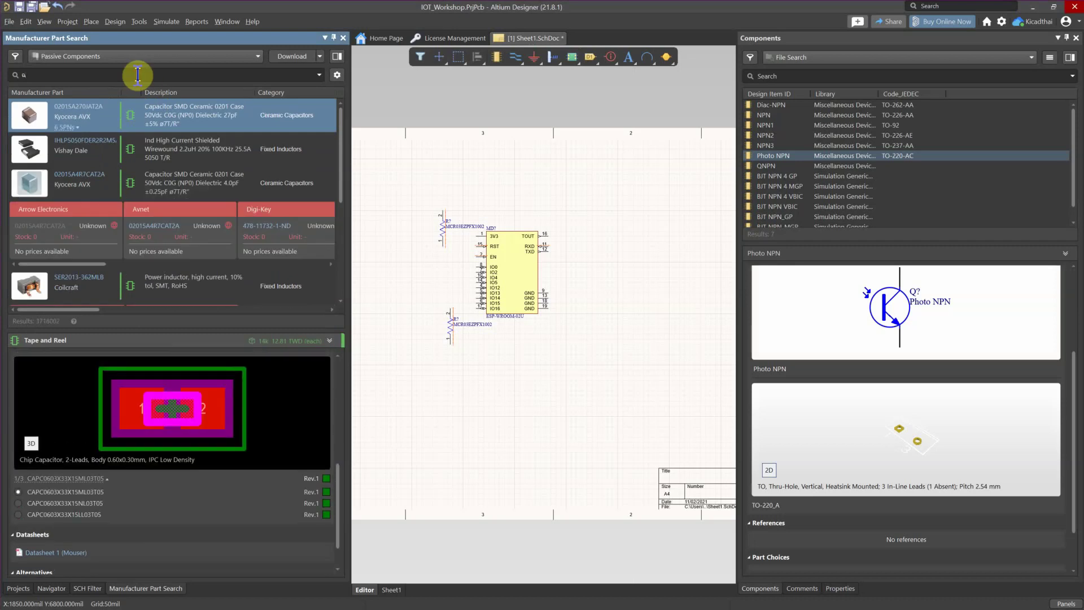
{"action": "type", "text": "C0603C104"}
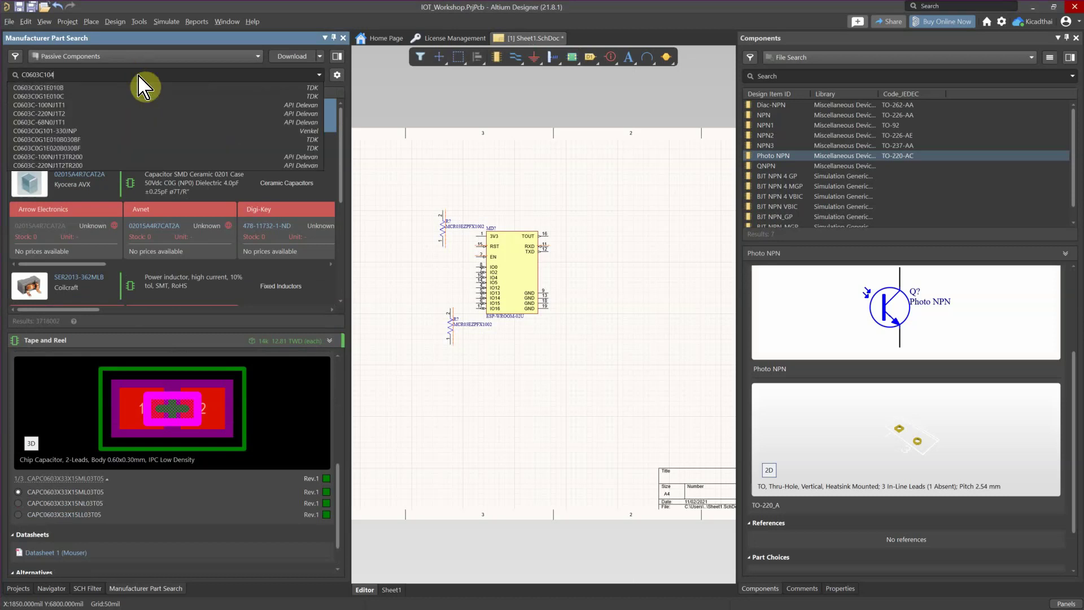
{"action": "type", "text": "K5RA"}
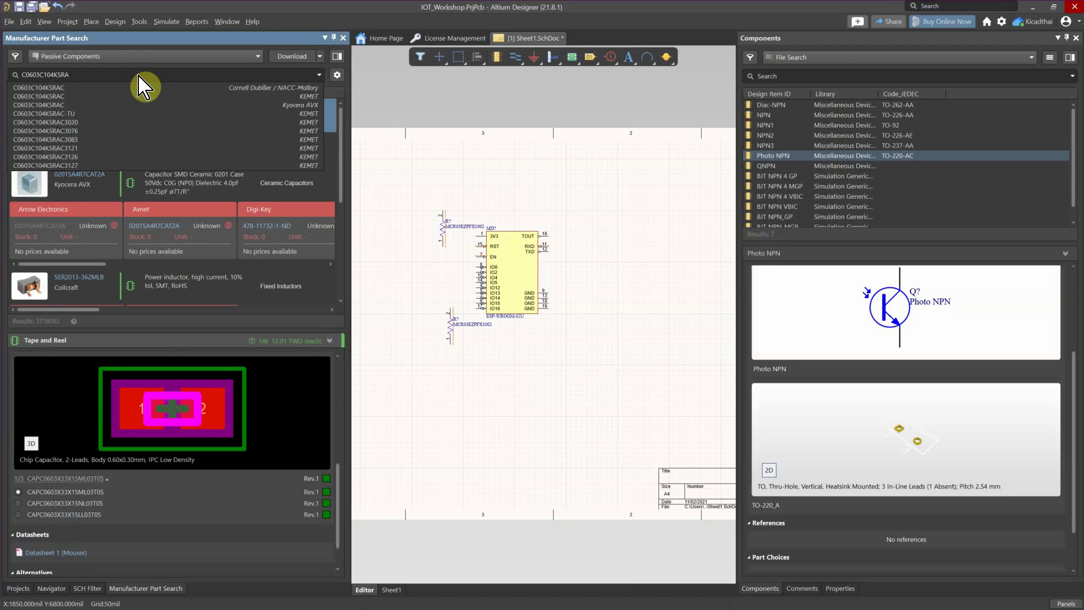
{"action": "type", "text": "CTU"}
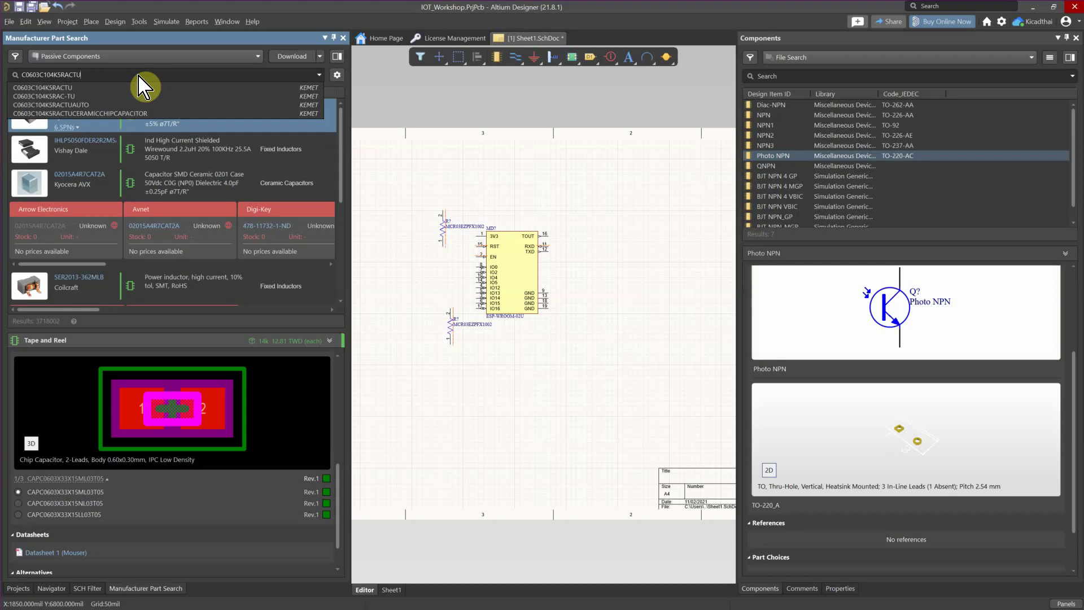
{"action": "key", "text": "Return"}
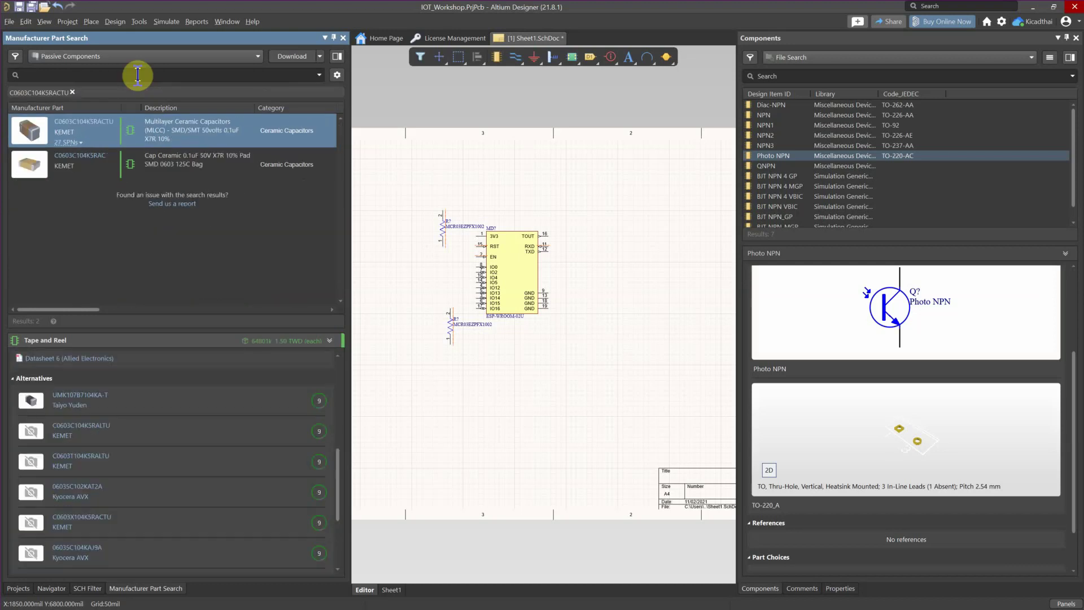
Place two KEMET C0603C104K5RACTU capacitors, one horizontally above the ESP-WROOM-02U and one vertically to its left.
{"action": "left_click", "coordinate": [108, 141]}
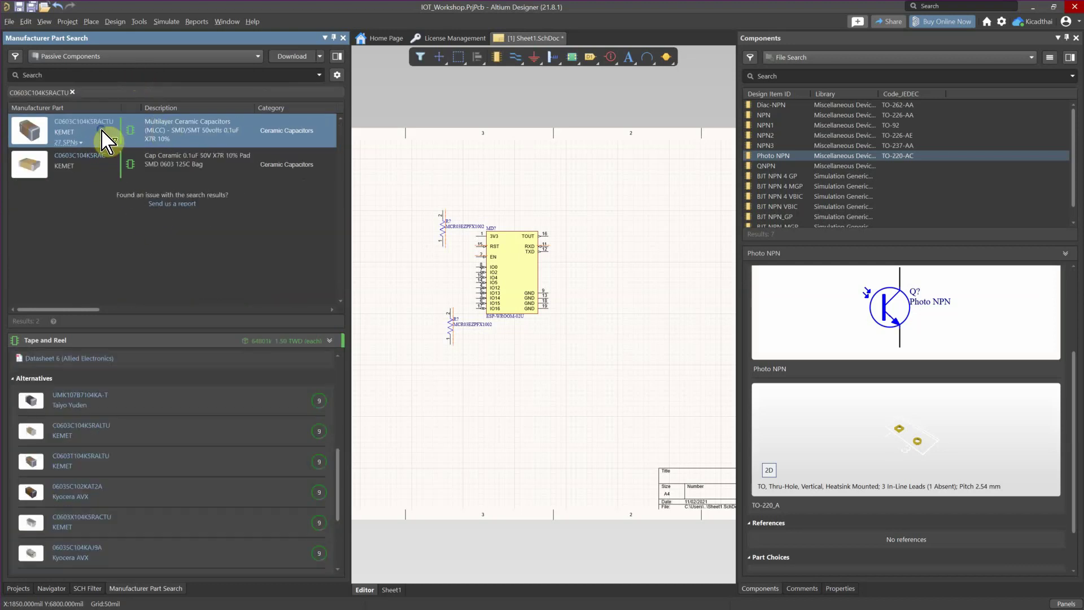
{"action": "right_click", "coordinate": [107, 141]}
{"action": "left_click", "coordinate": [491, 364]}
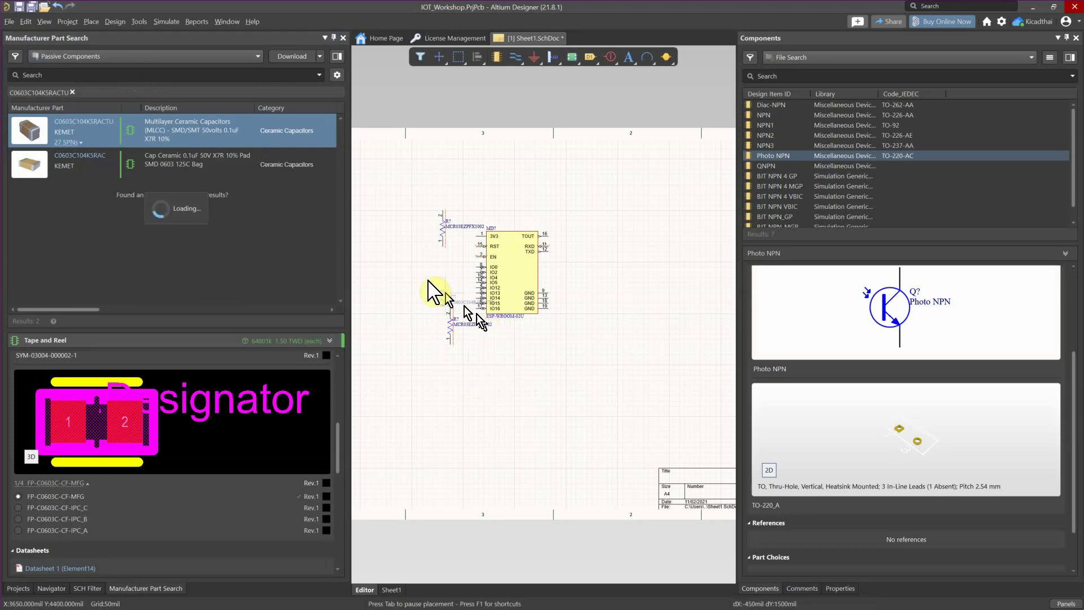
{"action": "left_click", "coordinate": [480, 196]}
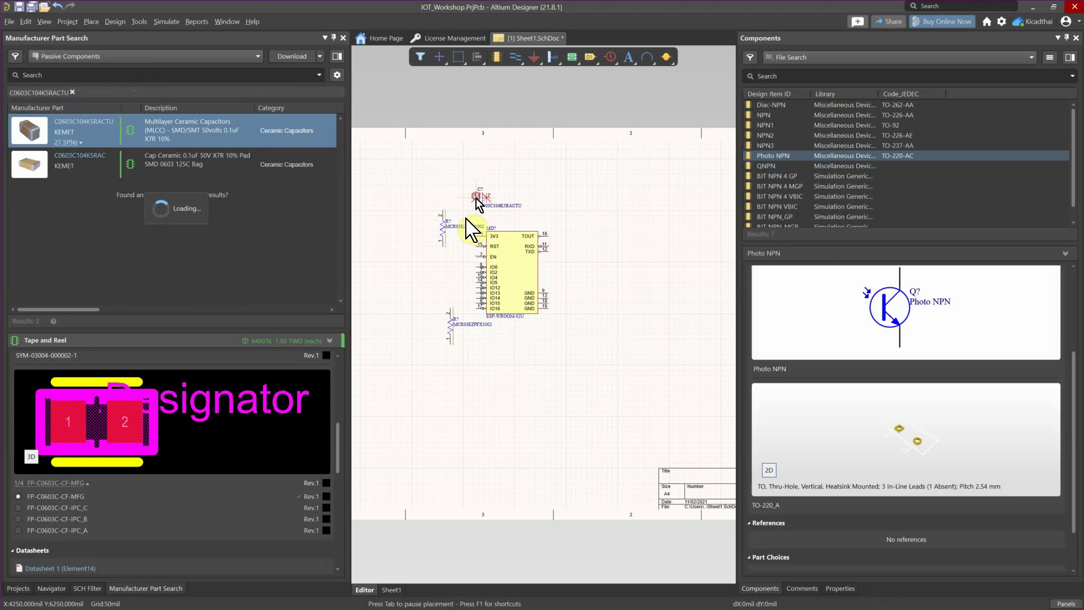
{"action": "key", "text": "space"}
{"action": "left_click", "coordinate": [431, 278]}
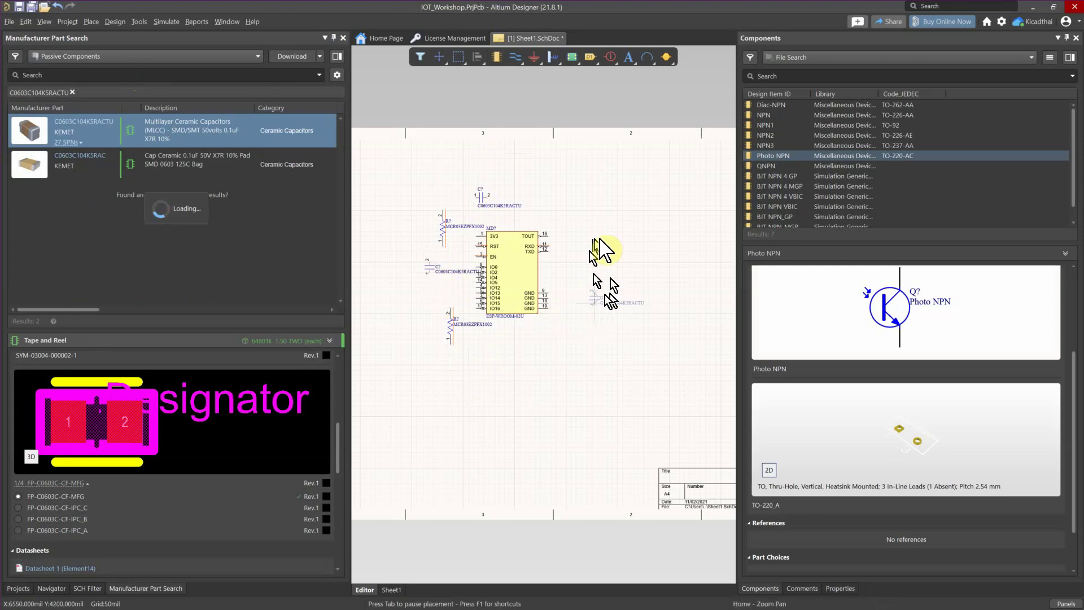
{"action": "key", "text": "Home"}
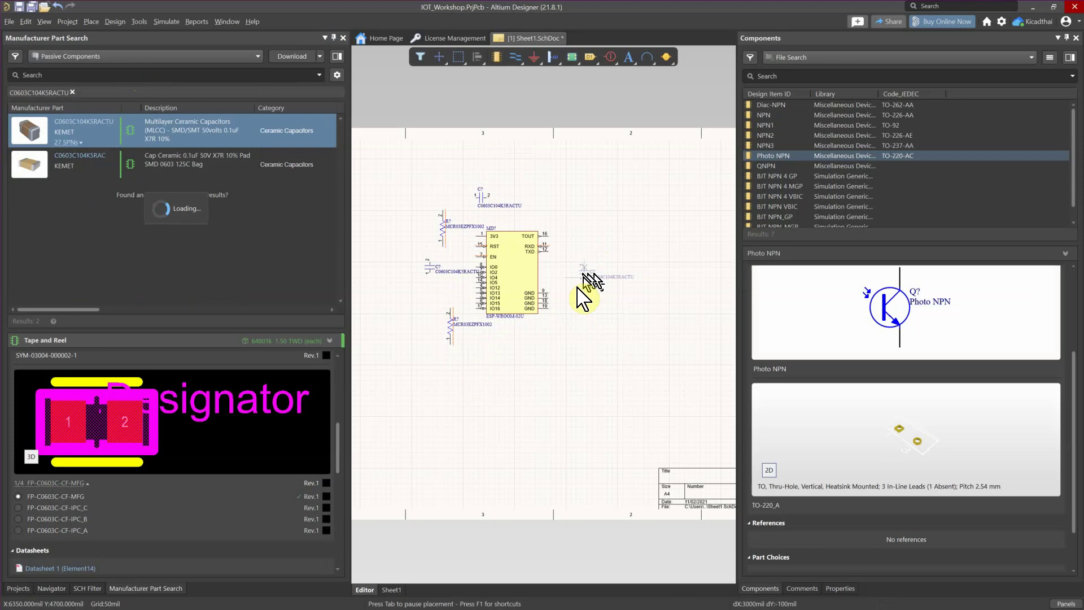
{"action": "key", "text": "Up"}
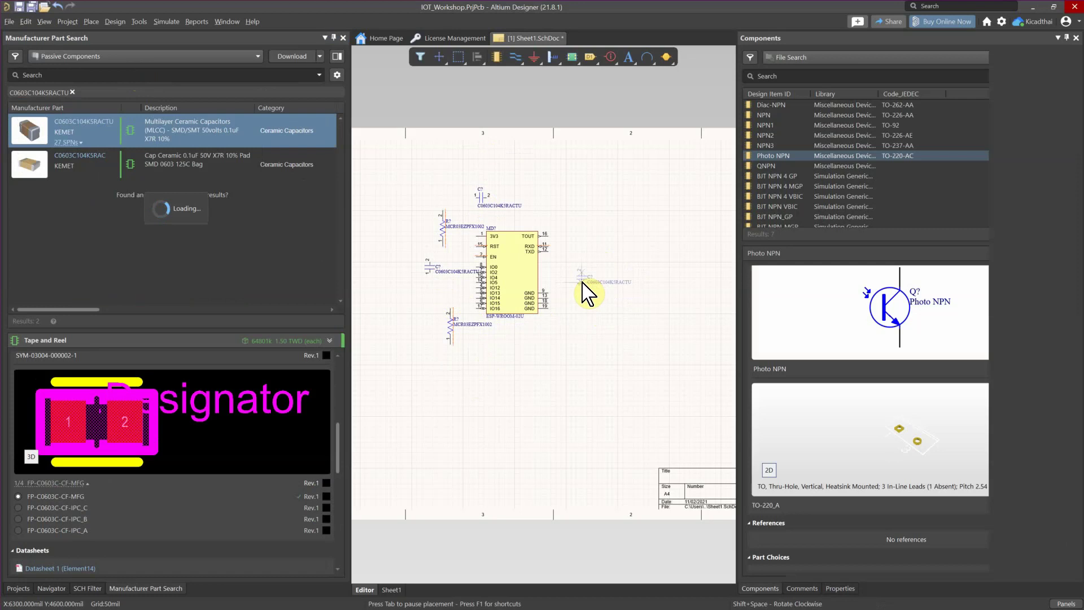
Pause the placement, hide the capacitor's comment and make its Capacitance parameter visible on the schematic.
{"action": "key", "text": "Tab"}
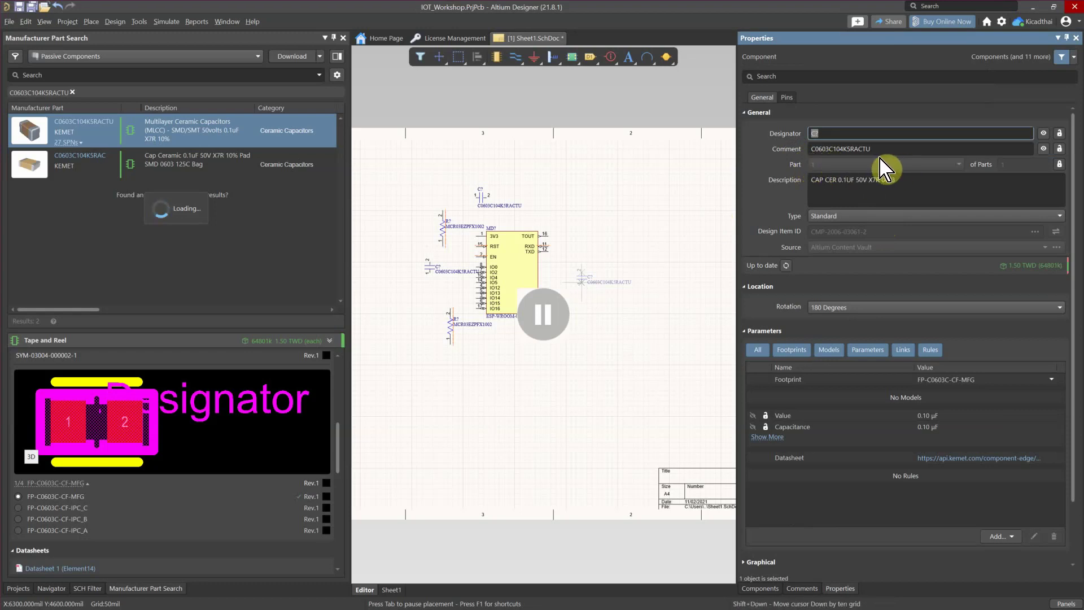
{"action": "left_click", "coordinate": [1044, 149]}
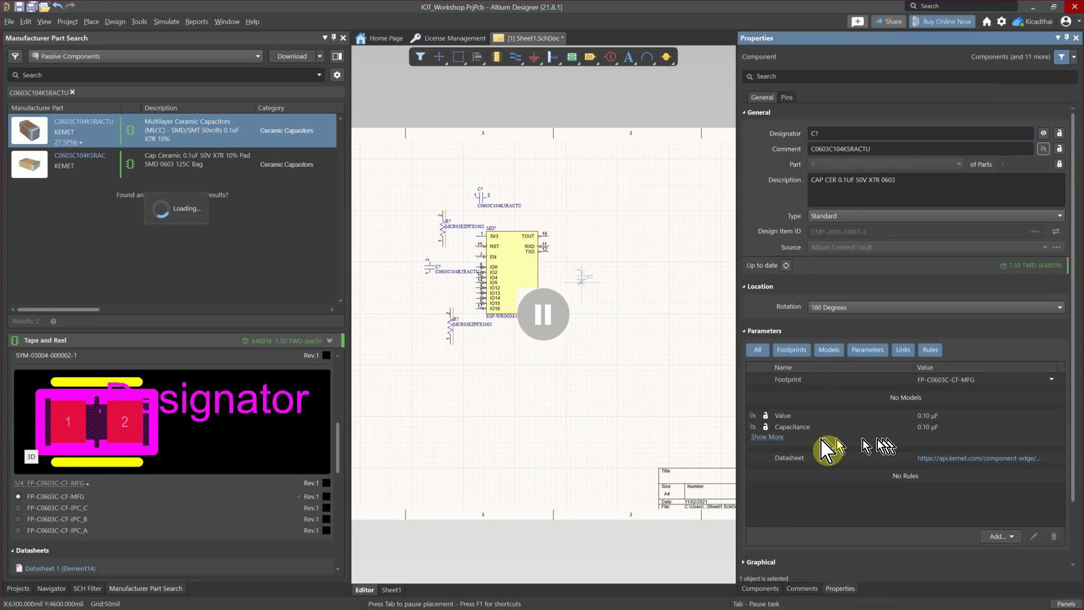
{"action": "left_click", "coordinate": [769, 428]}
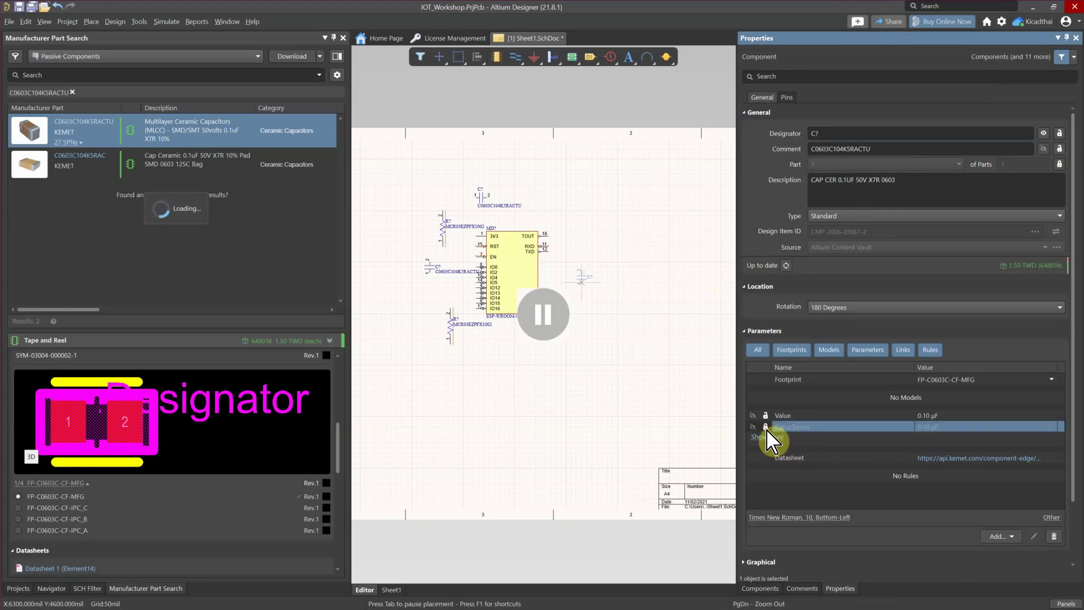
{"action": "left_click", "coordinate": [752, 427]}
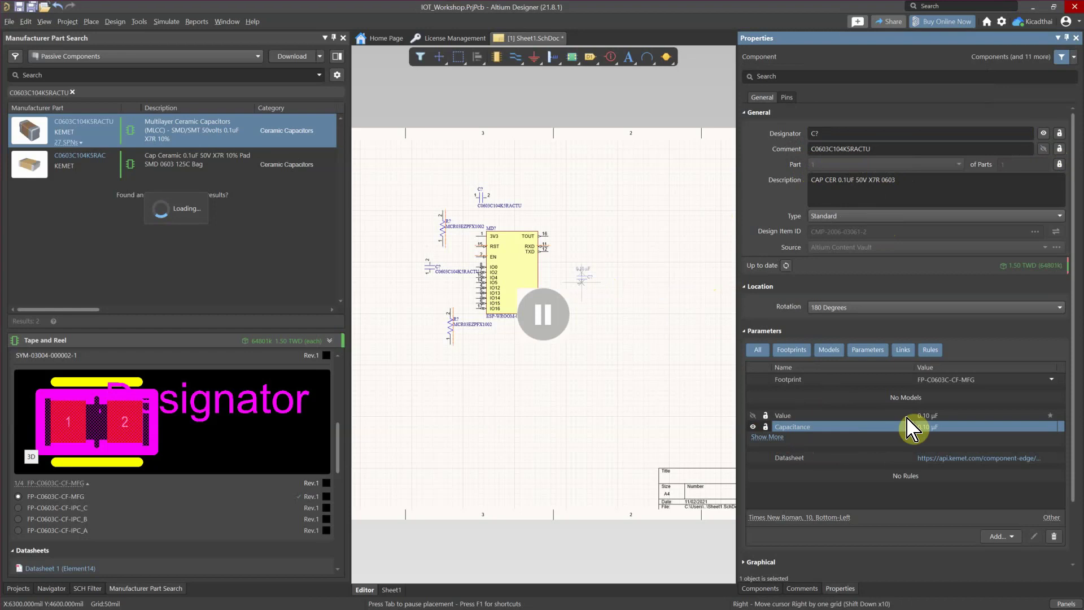
{"action": "key", "text": "Up"}
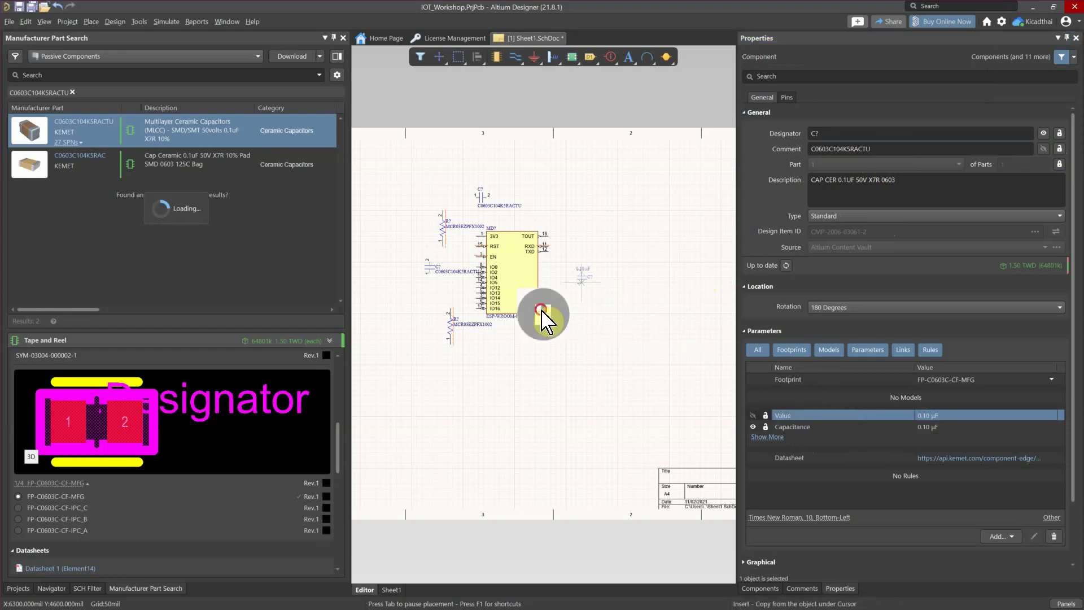
Resume and place two capacitors labelled 0.10 µF, one vertically left of the ESP-WROOM-02U and one horizontally above it, and end the placement.
{"action": "left_click", "coordinate": [458, 203]}
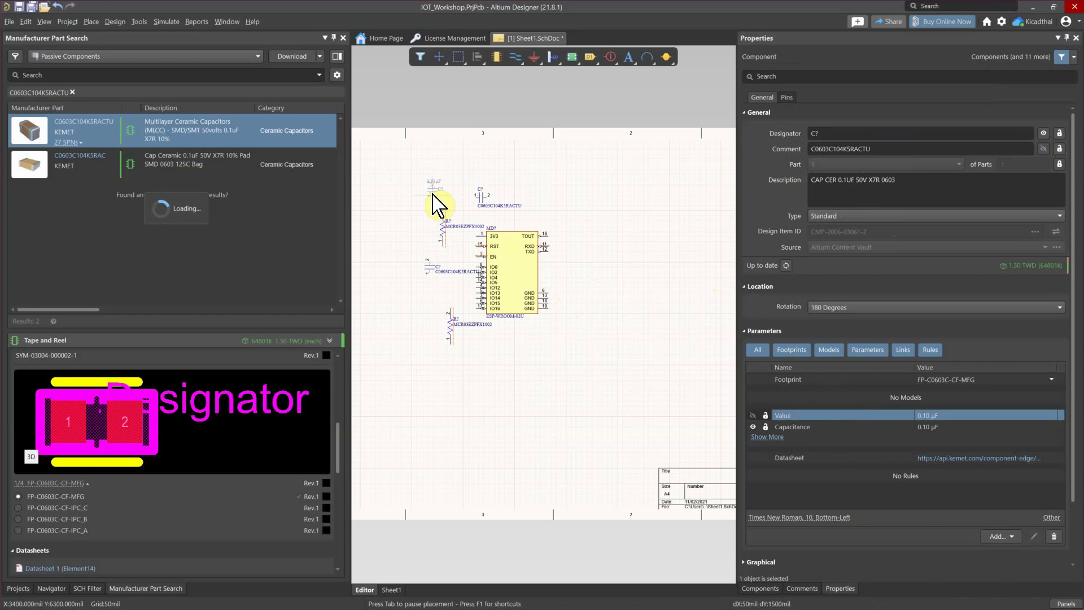
{"action": "left_click", "coordinate": [406, 285]}
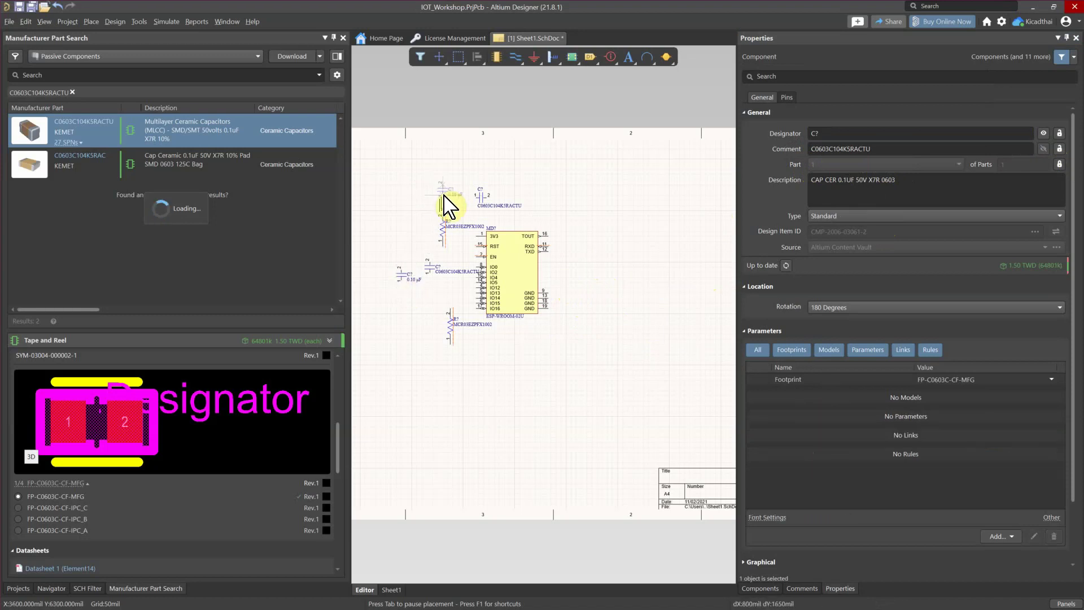
{"action": "key", "text": "space"}
{"action": "left_click", "coordinate": [483, 181]}
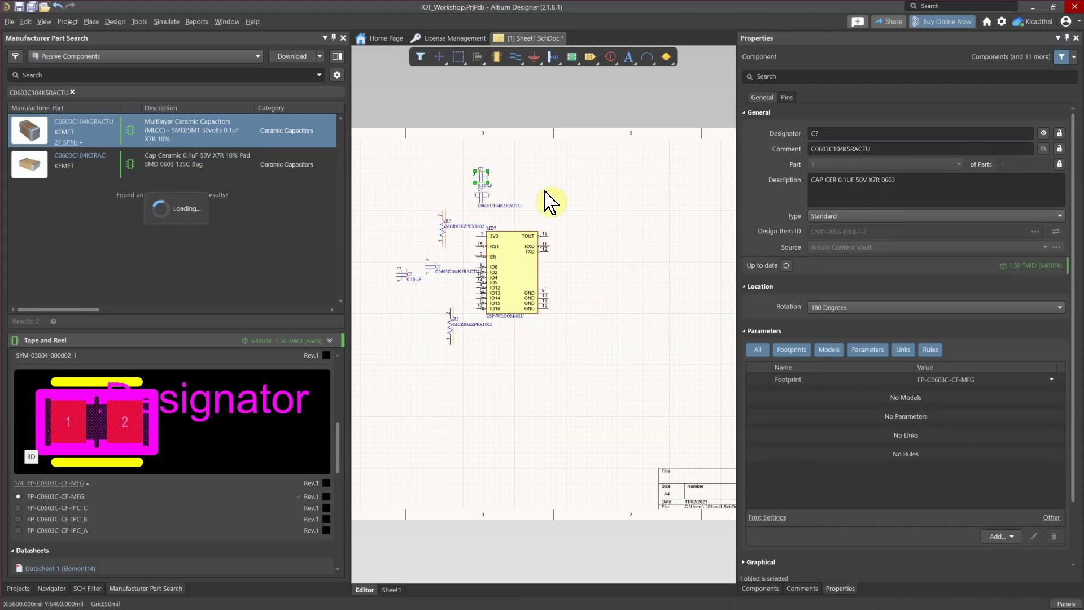
{"action": "key", "text": "Escape"}
{"action": "left_click", "coordinate": [537, 205]}
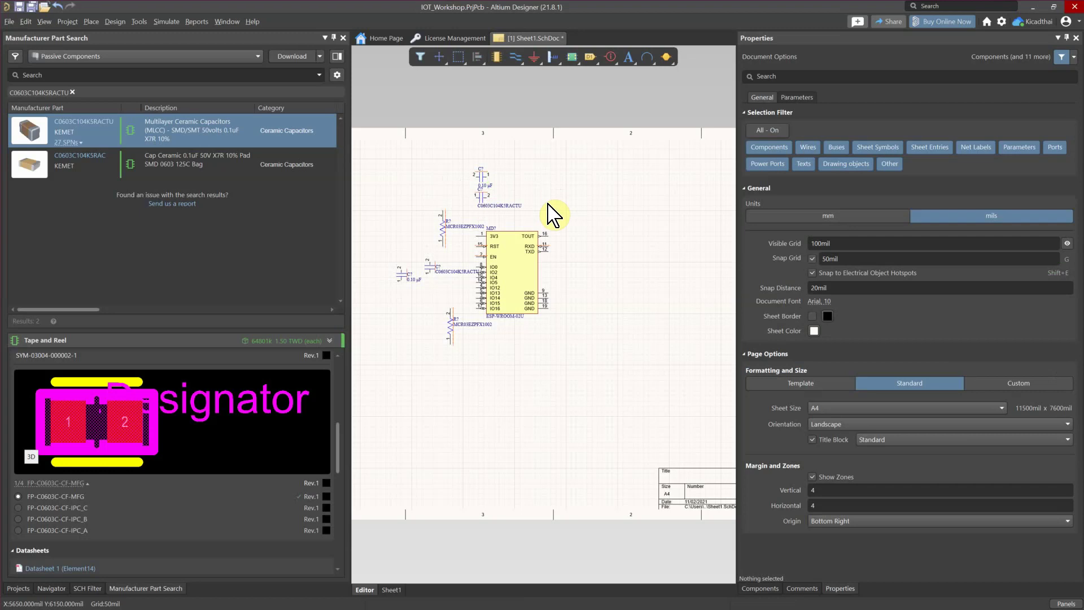
Delete the two capacitors that still display the C0603C104K5RACTU part number, above and left of the ESP-WROOM-02U.
{"action": "left_click", "coordinate": [482, 196]}
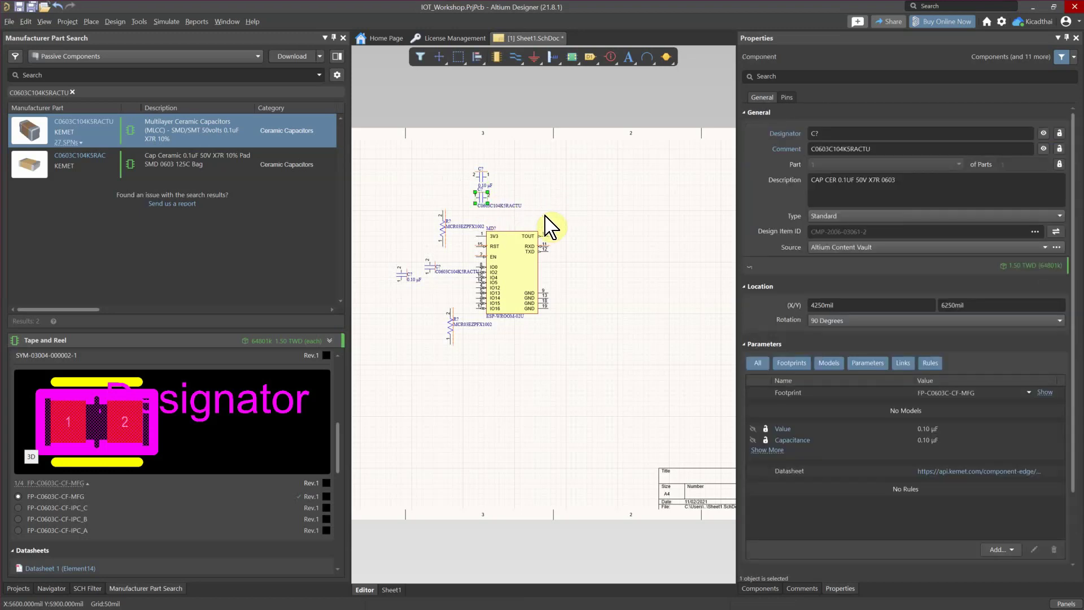
{"action": "key", "text": "ctrl+x"}
{"action": "key", "text": "ctrl+v"}
{"action": "key", "text": "space"}
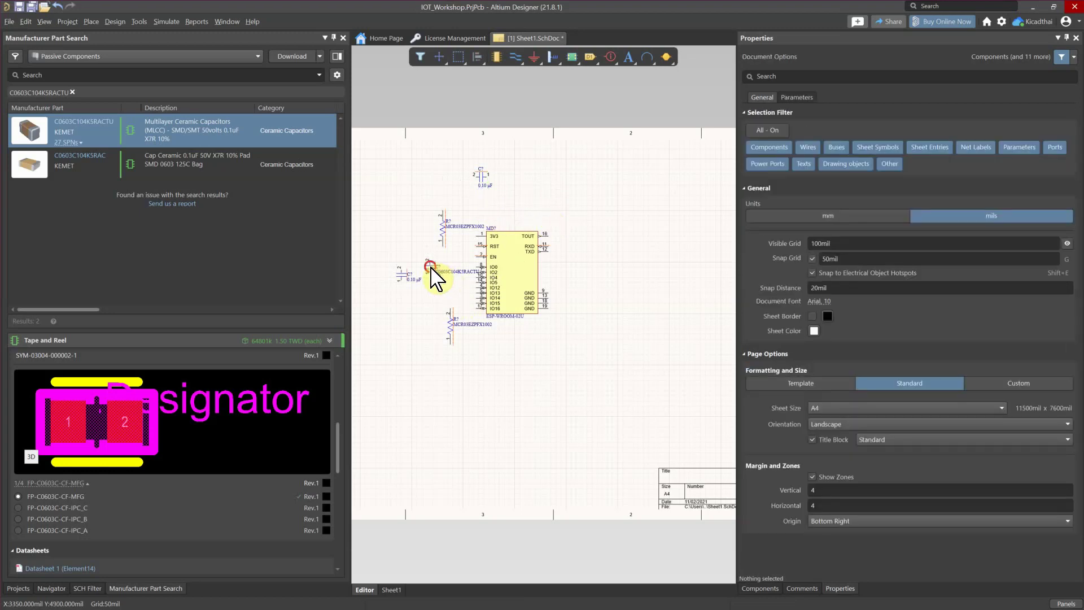
{"action": "left_click", "coordinate": [433, 269]}
{"action": "left_click", "coordinate": [506, 360]}
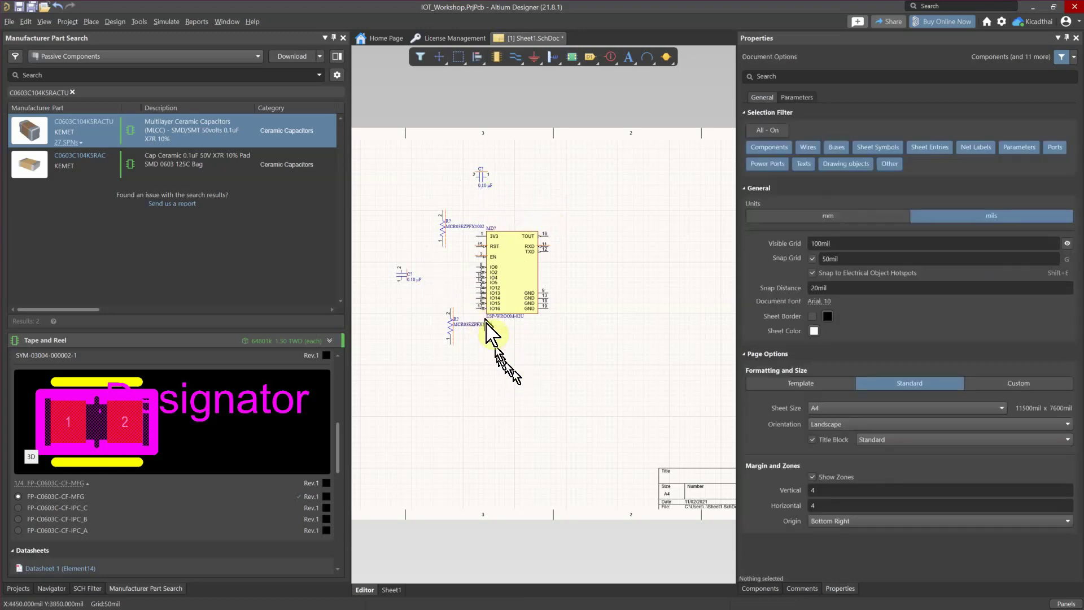
Hide the MCR03EZPFX1002 comment on both resistors and display their Resistance parameter instead.
{"action": "left_click", "coordinate": [443, 228]}
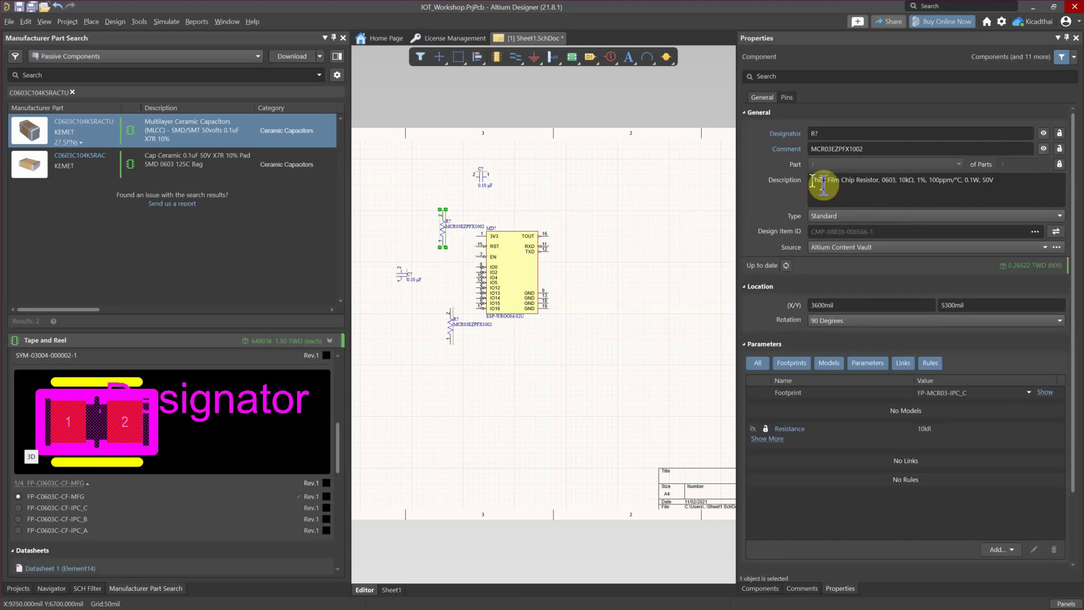
{"action": "left_click", "coordinate": [1044, 148]}
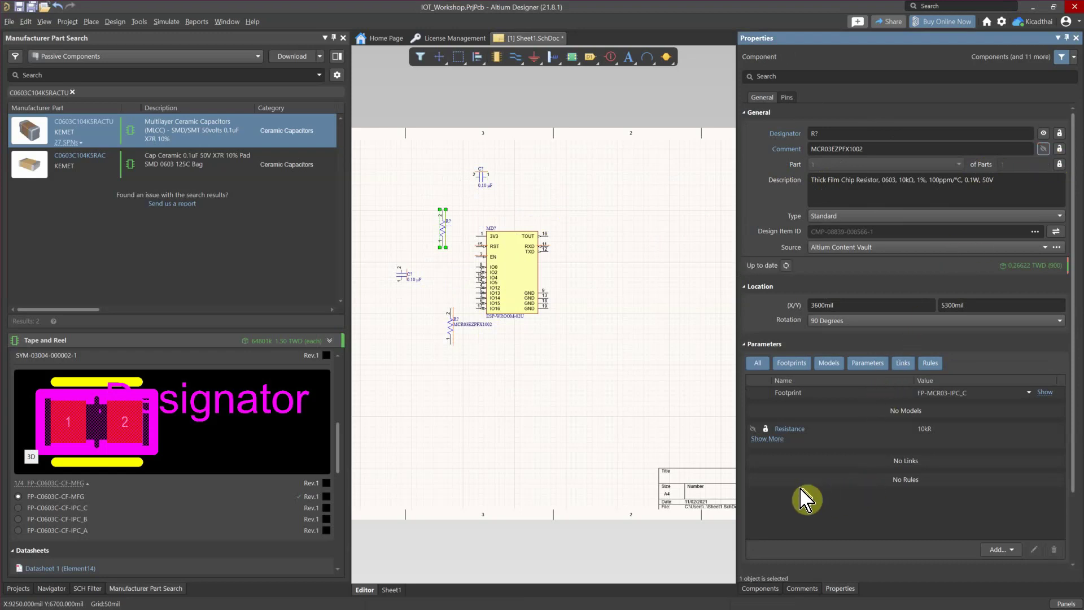
{"action": "left_click", "coordinate": [753, 429]}
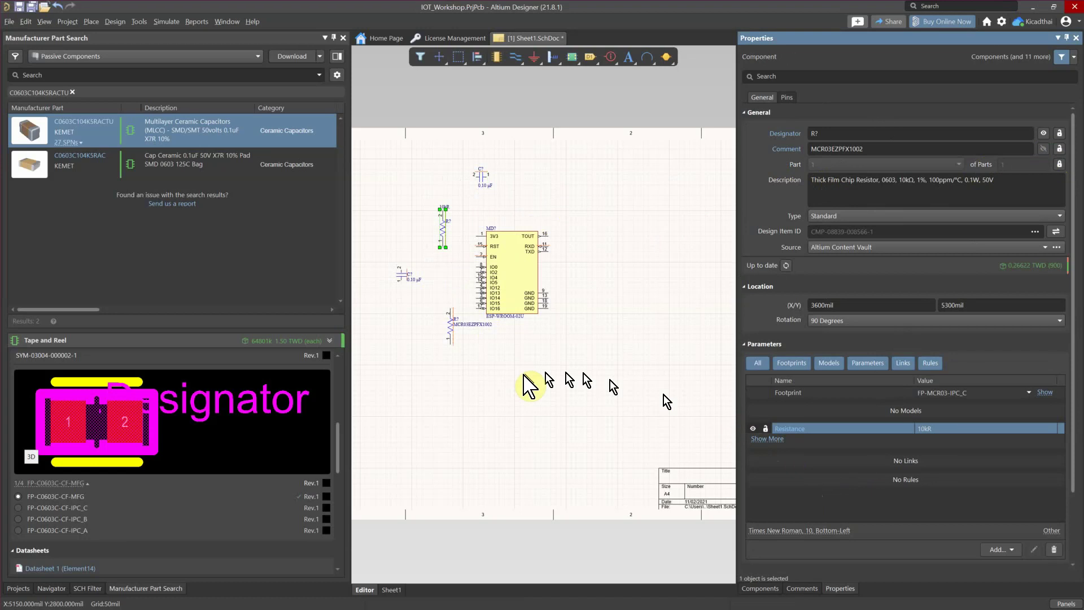
{"action": "left_click", "coordinate": [575, 368]}
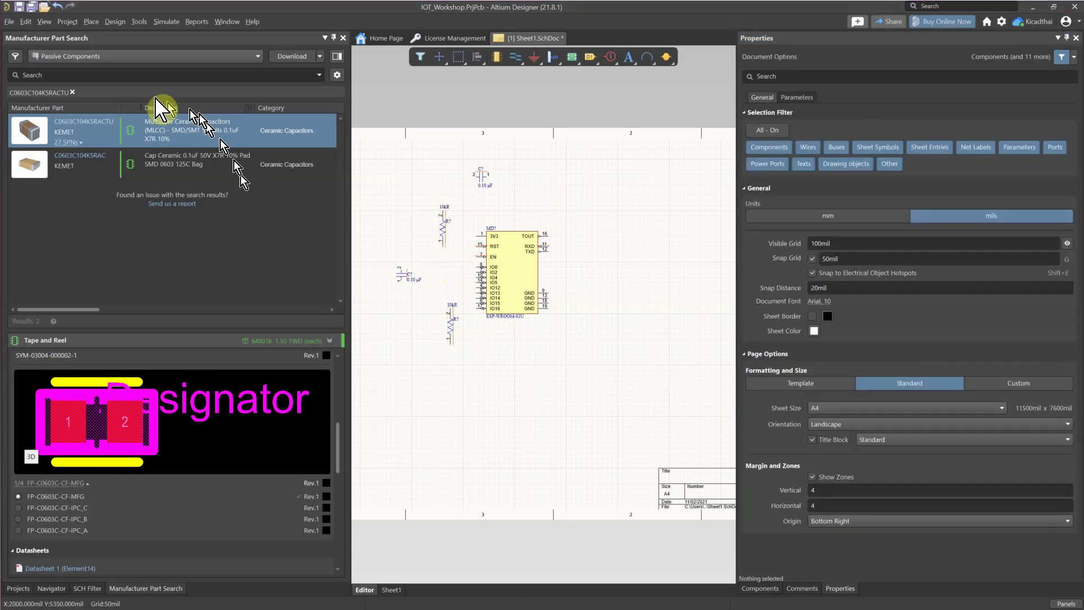
Try to find the MOC3063SR2VM within the Passive Components category, replacing the previous capacitor search.
{"action": "left_click", "coordinate": [73, 92]}
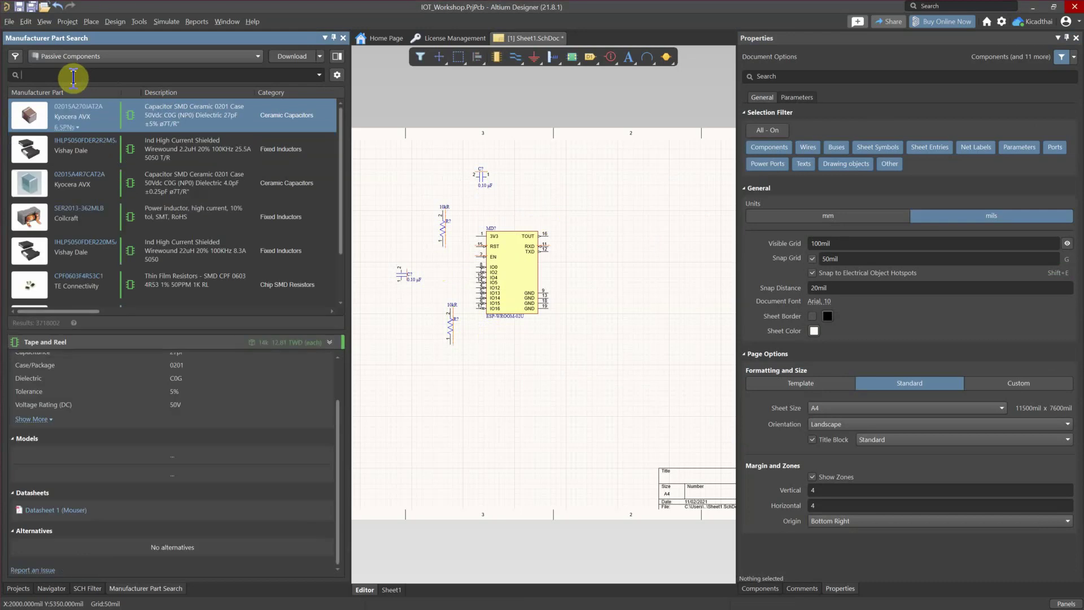
{"action": "type", "text": "moc"}
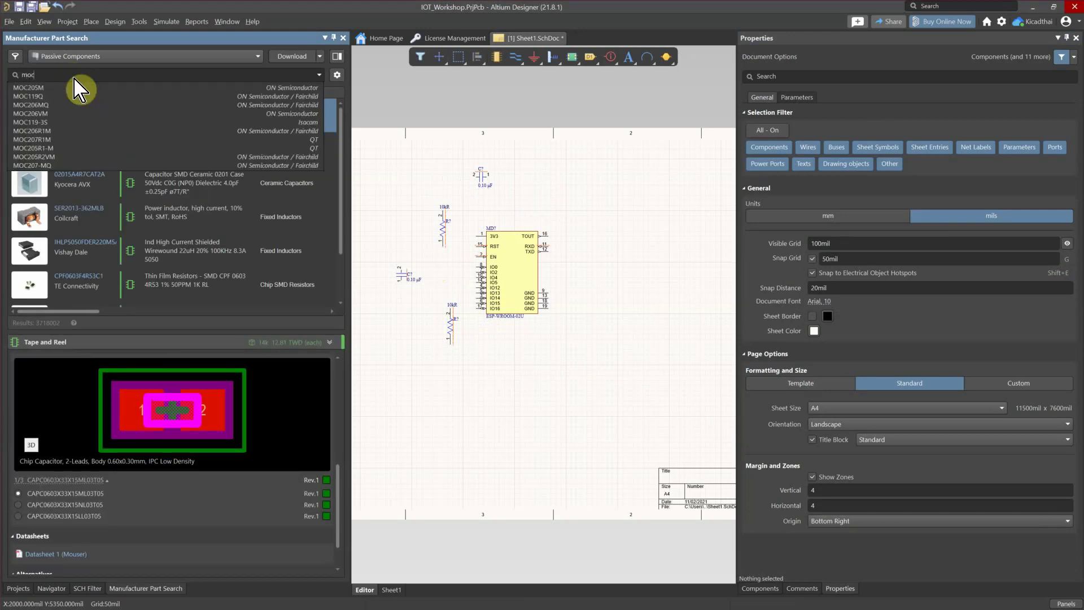
{"action": "type", "text": "3063"}
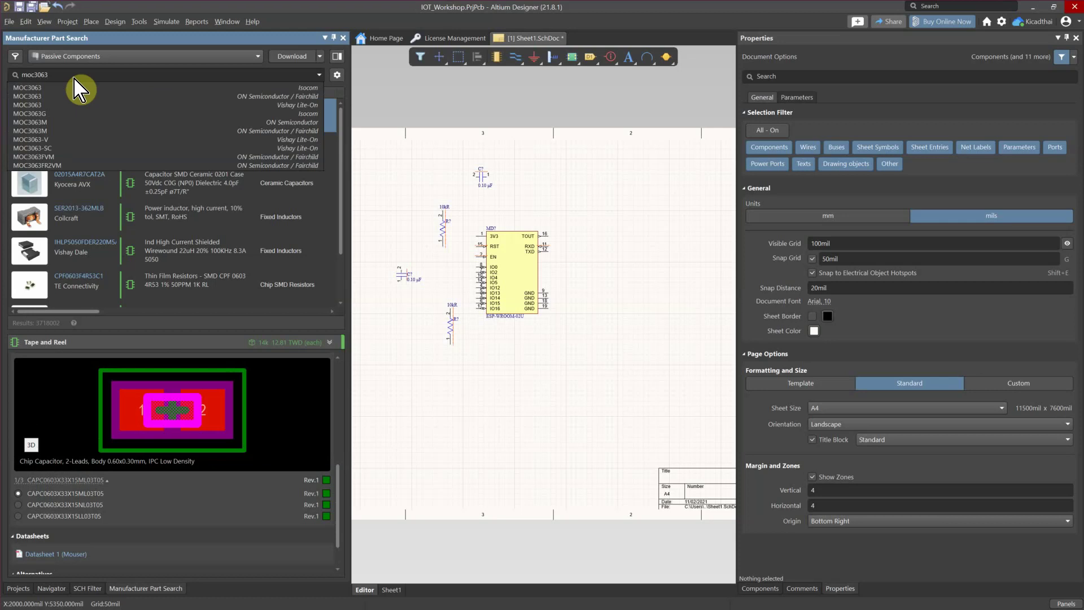
{"action": "type", "text": "S"}
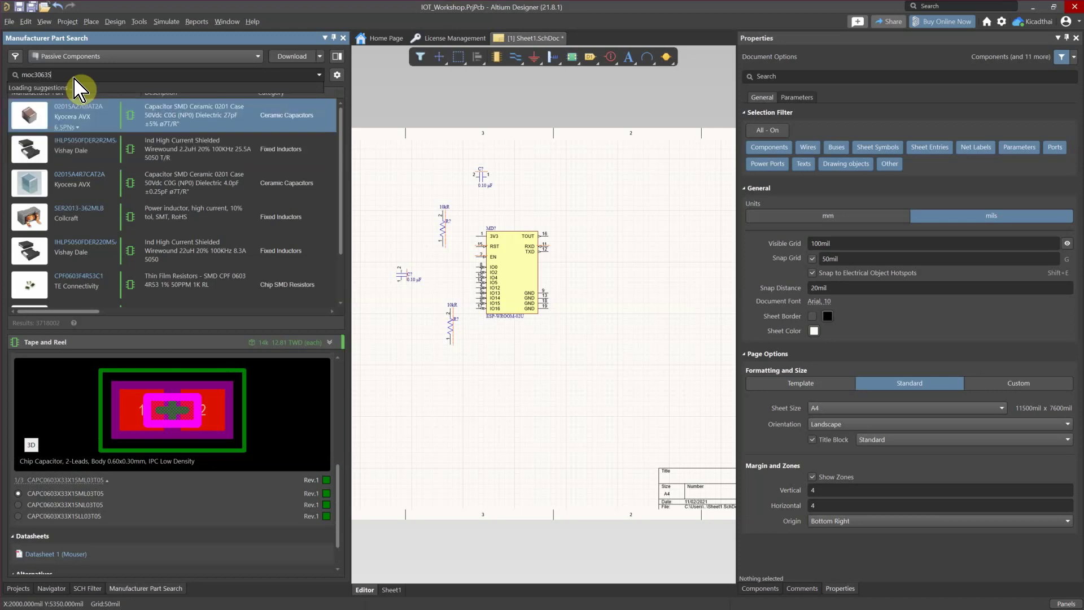
{"action": "type", "text": "R2VM"}
{"action": "key", "text": "Return"}
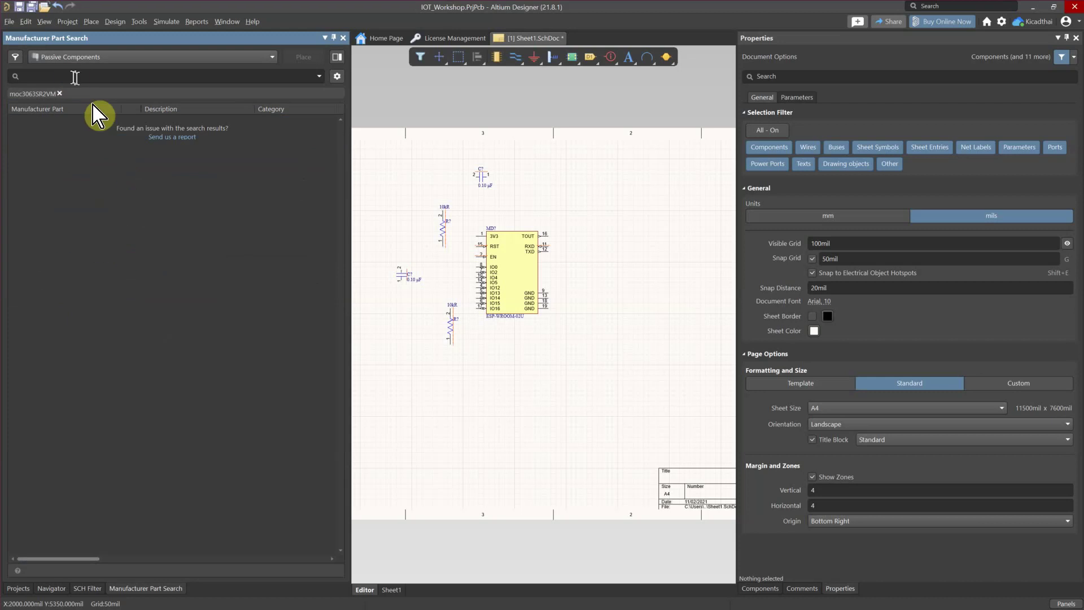
{"action": "left_click", "coordinate": [79, 74]}
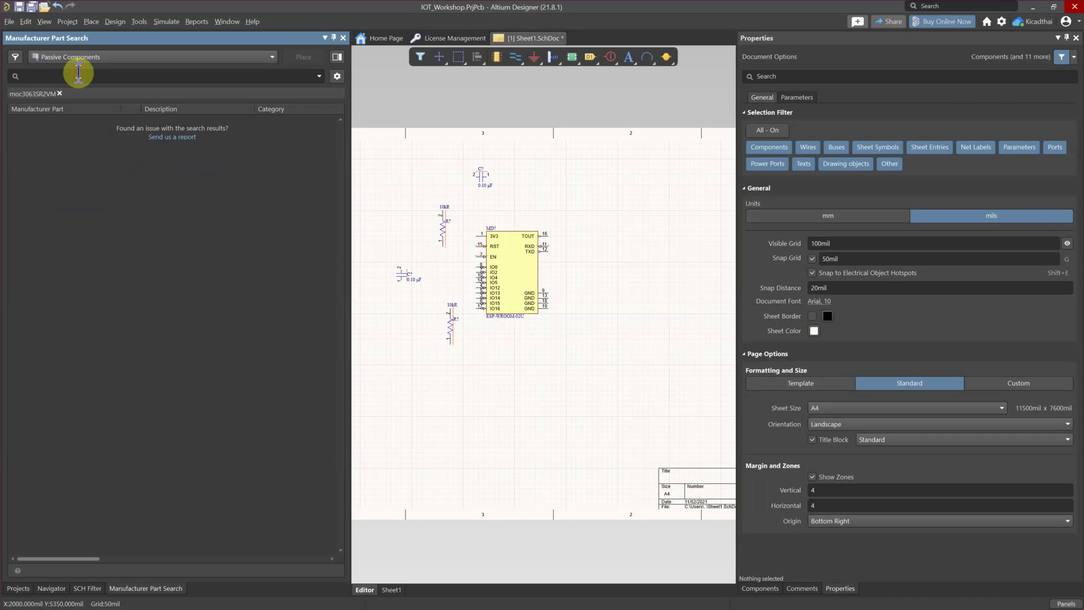
{"action": "left_click", "coordinate": [60, 93]}
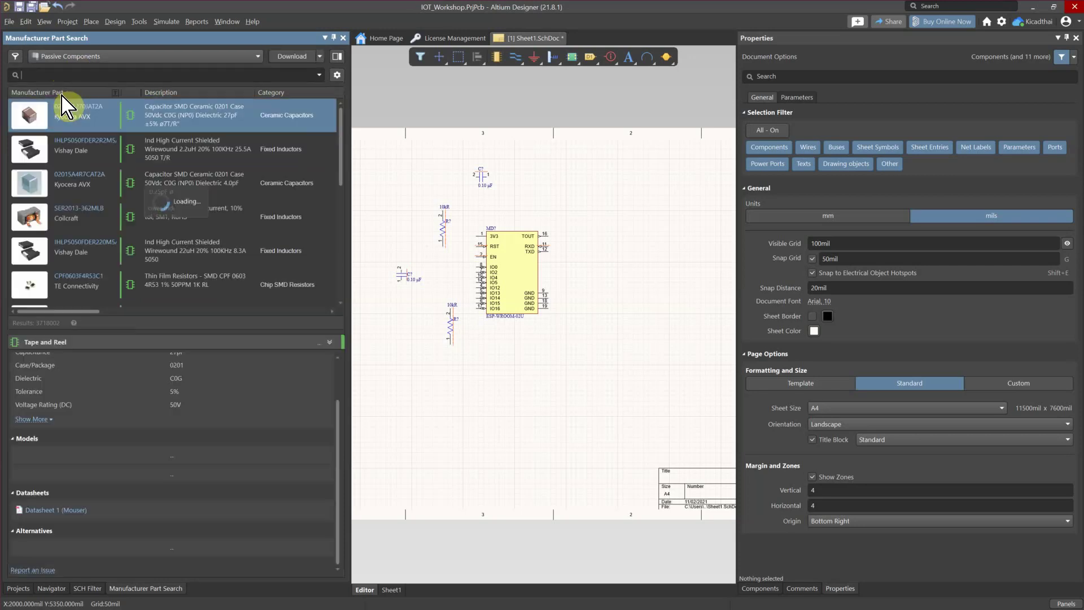
Widen the part search to all categories and search for MOC3063SR2VM.
{"action": "left_click", "coordinate": [15, 56]}
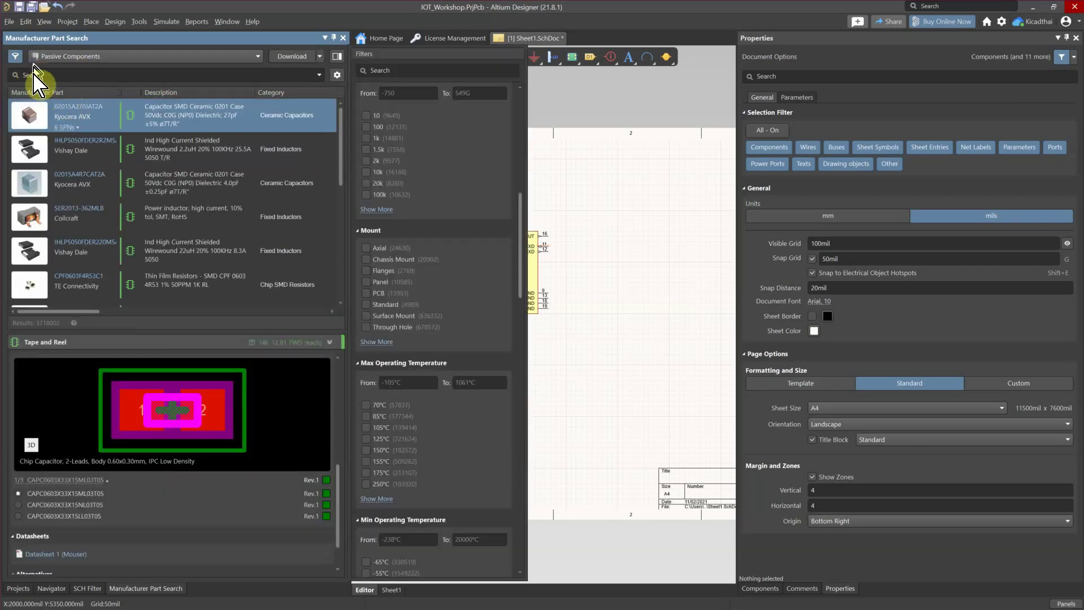
{"action": "left_click", "coordinate": [17, 59]}
{"action": "left_click", "coordinate": [79, 57]}
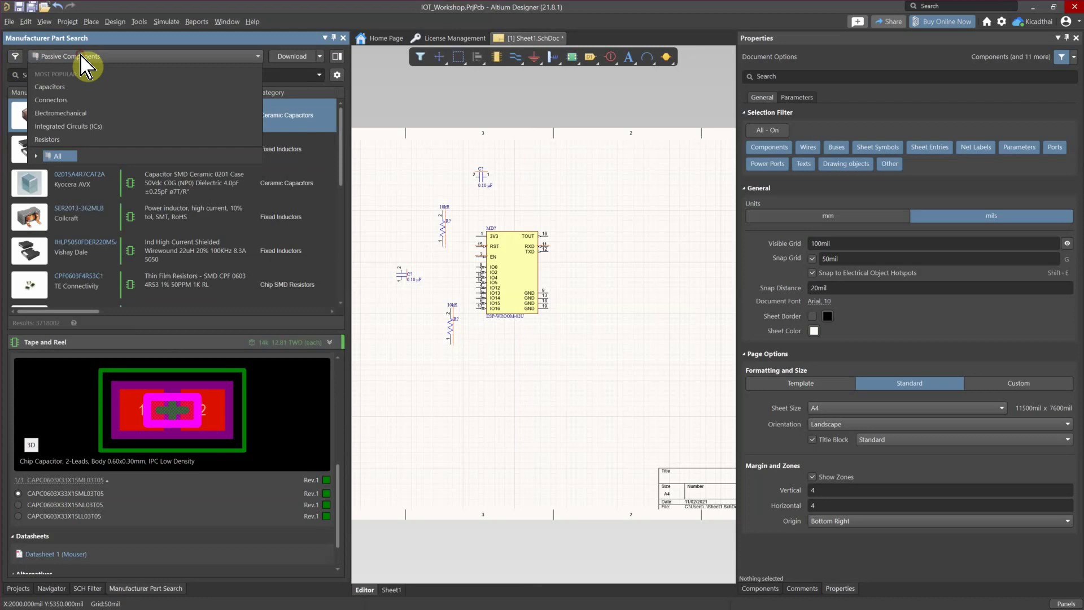
{"action": "left_click", "coordinate": [59, 156]}
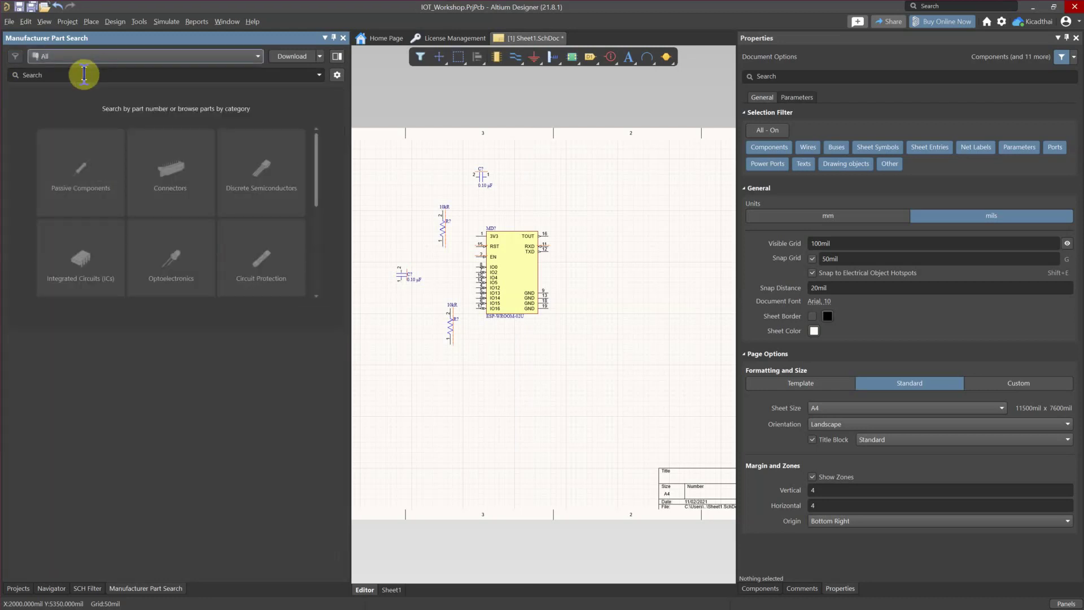
{"action": "left_click", "coordinate": [84, 74]}
{"action": "type", "text": "moc"}
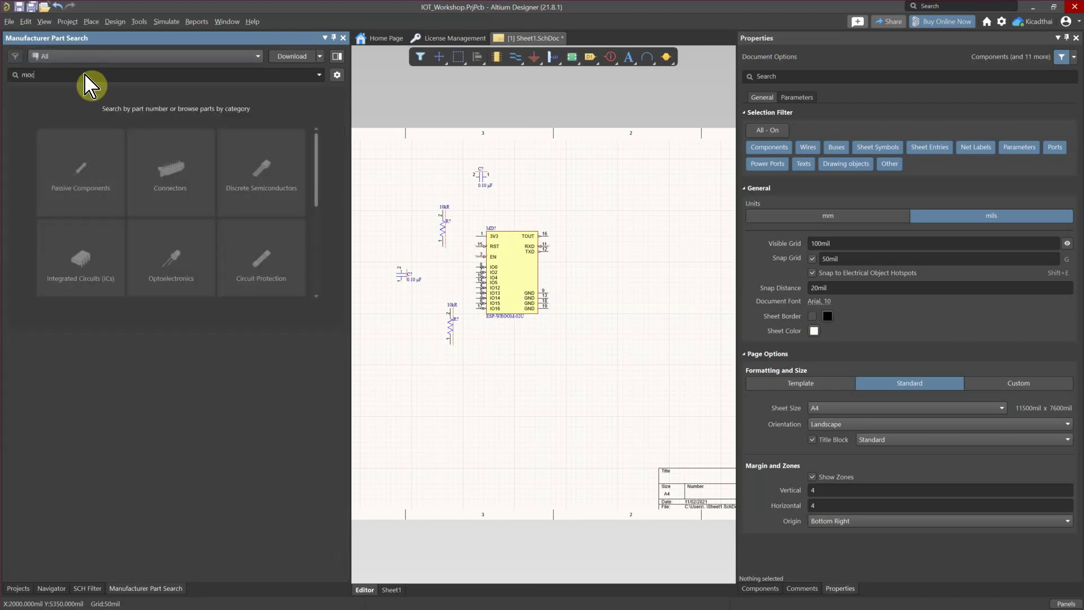
{"action": "type", "text": "3063s"}
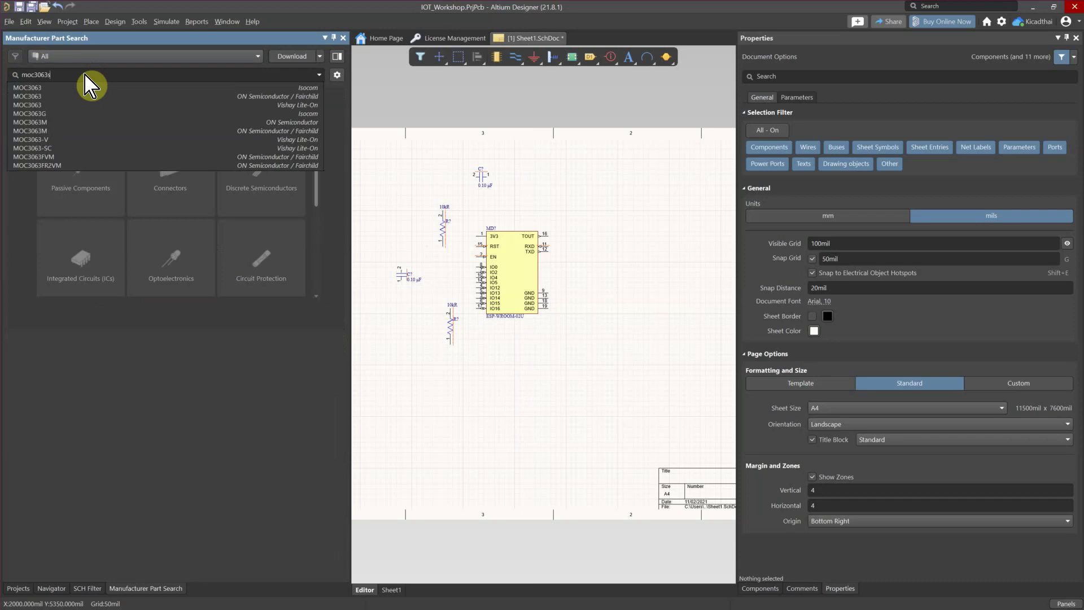
{"action": "type", "text": "r2vm"}
{"action": "key", "text": "Return"}
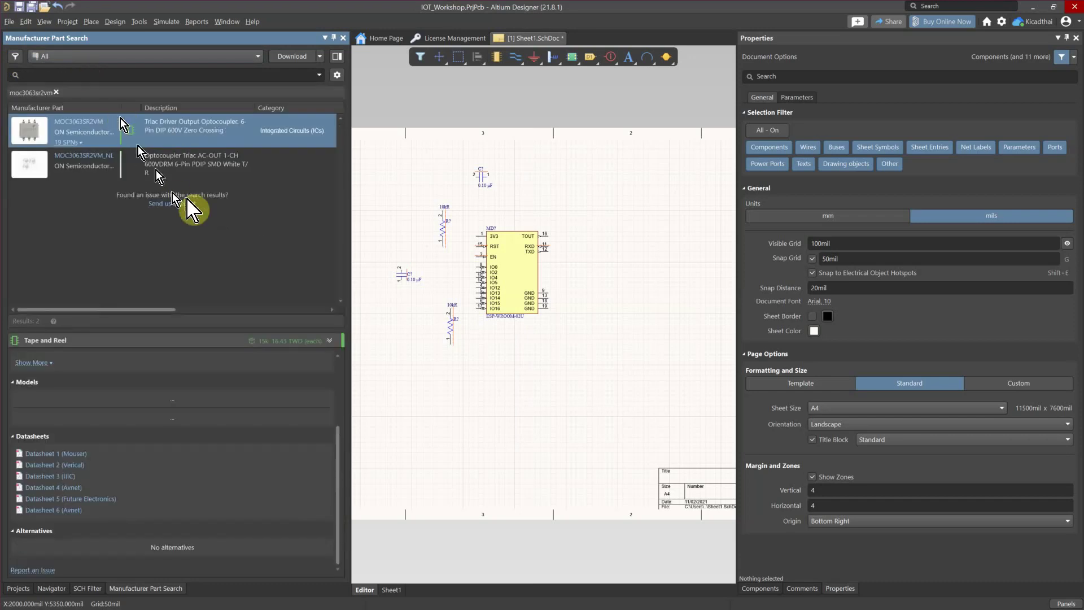
Place one ON Semiconductor MOC3063SR2VM optocoupler below the ESP-WROOM-02U and end the placement.
{"action": "right_click", "coordinate": [87, 130]}
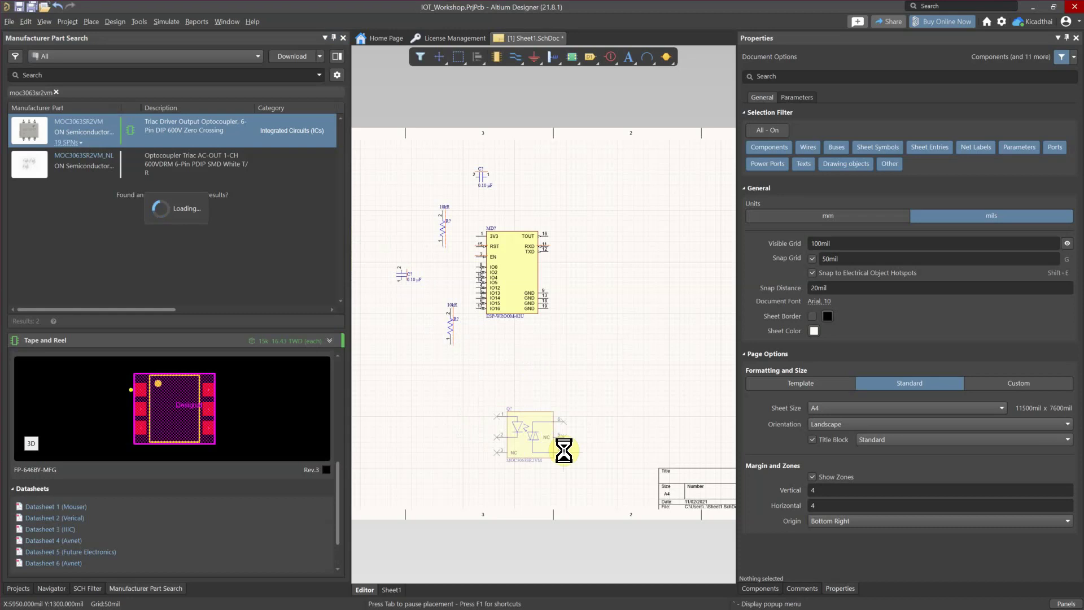
{"action": "left_click", "coordinate": [564, 450]}
{"action": "key", "text": "Escape"}
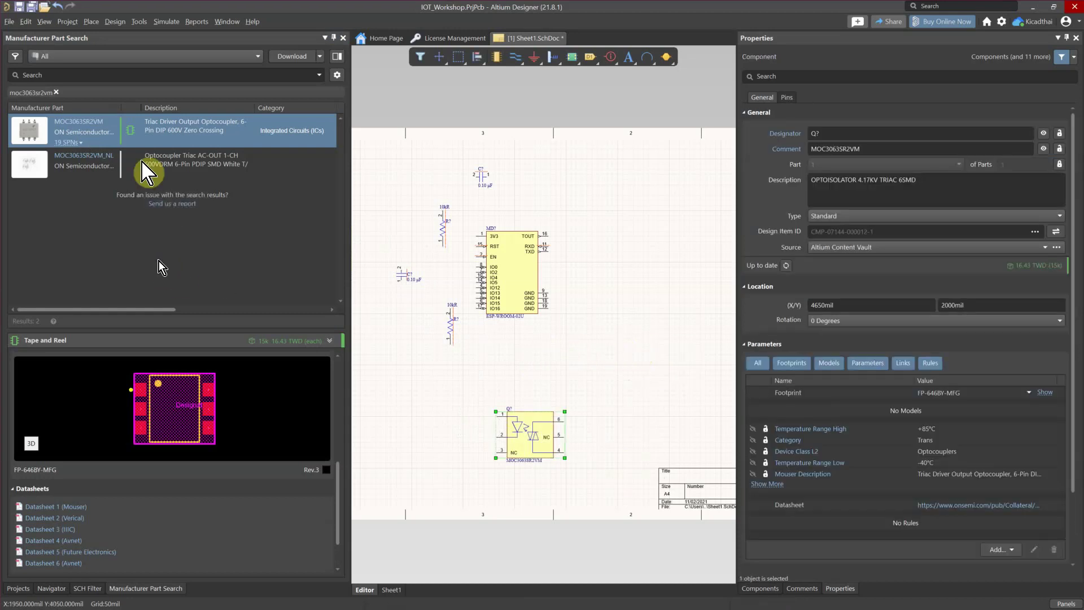
Clear the optocoupler search and search for the ERJ-3EKF2000V resistor.
{"action": "left_click", "coordinate": [58, 96]}
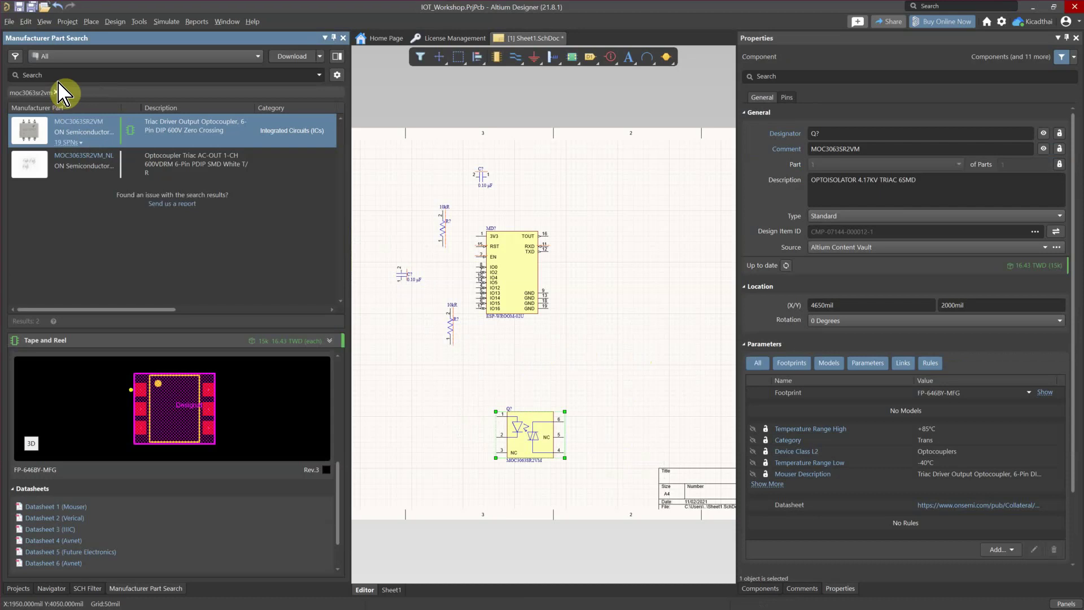
{"action": "left_click", "coordinate": [57, 93]}
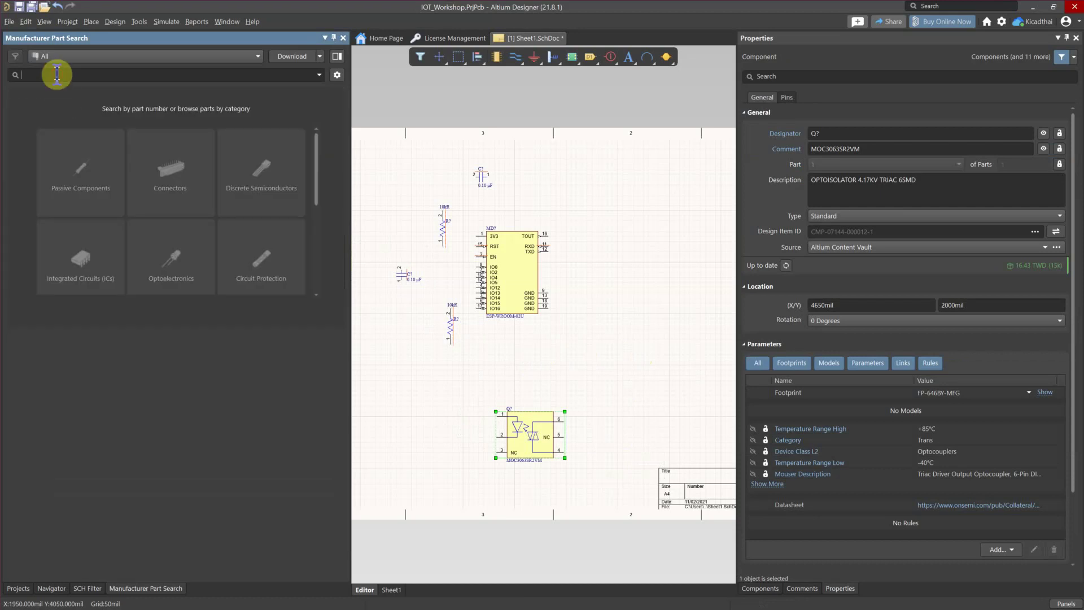
{"action": "type", "text": "erj0"}
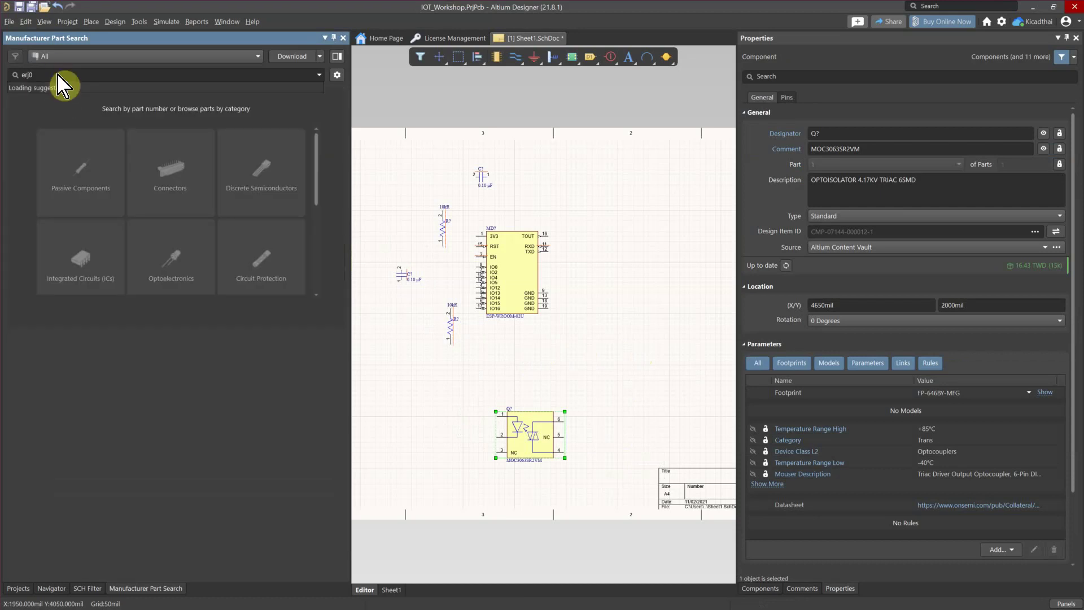
{"action": "key", "text": "BackSpace"}
{"action": "type", "text": "-3e"}
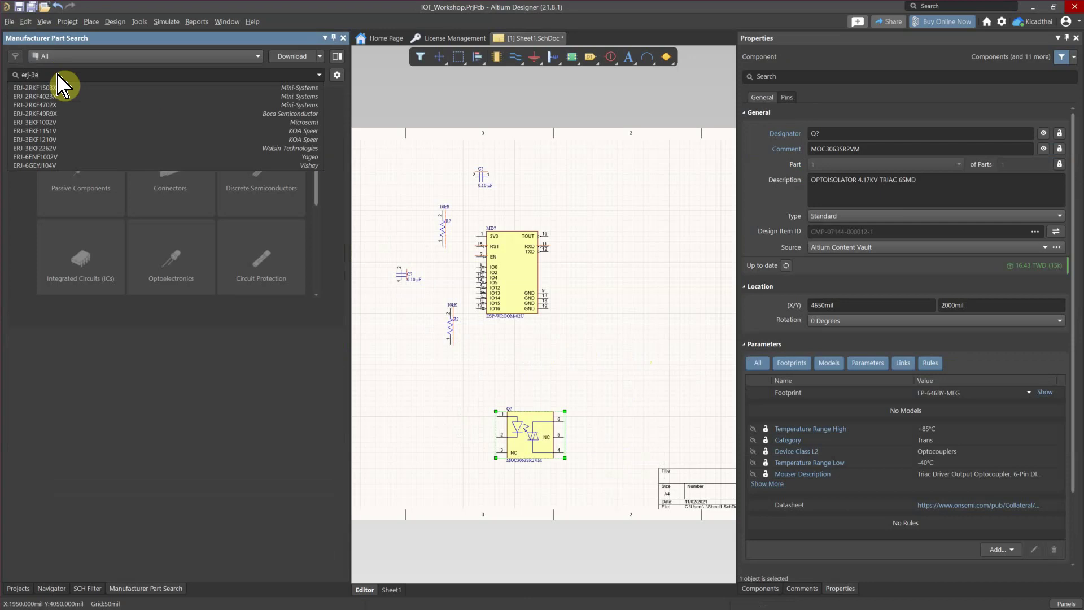
{"action": "type", "text": "kf"}
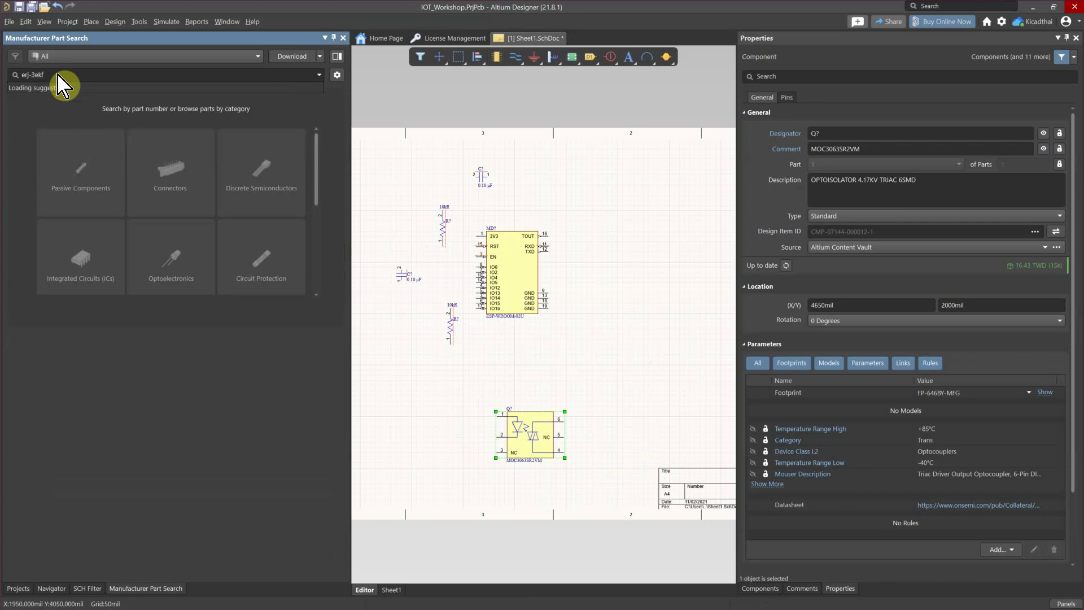
{"action": "type", "text": "200"}
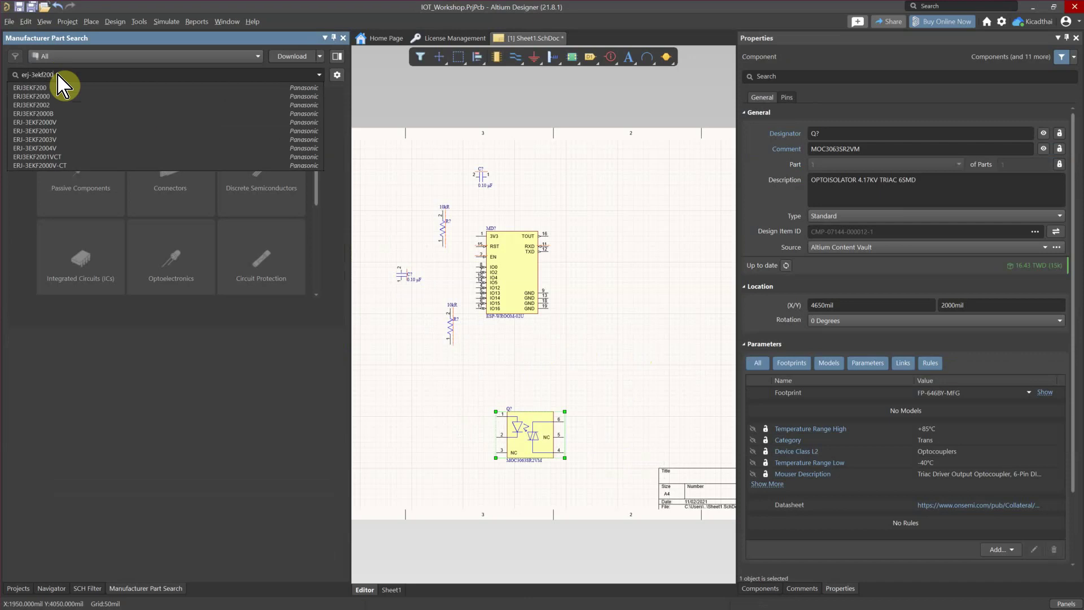
{"action": "type", "text": "0v"}
{"action": "key", "text": "Return"}
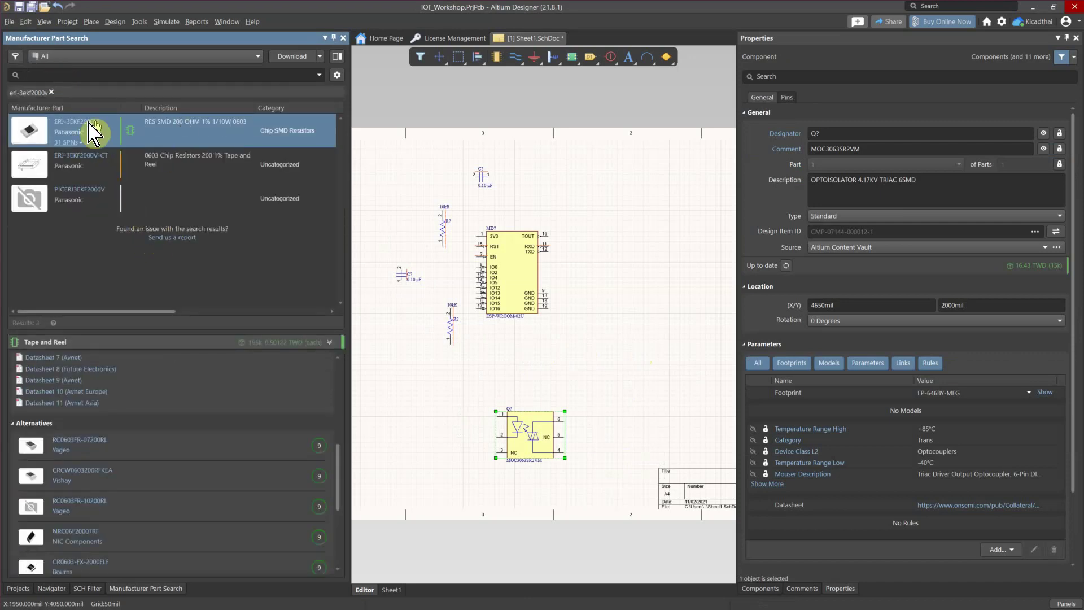
Place the Panasonic ERJ-3EKF2000V resistor horizontally left of the MOC3063SR2VM, with its comment hidden.
{"action": "right_click", "coordinate": [71, 131]}
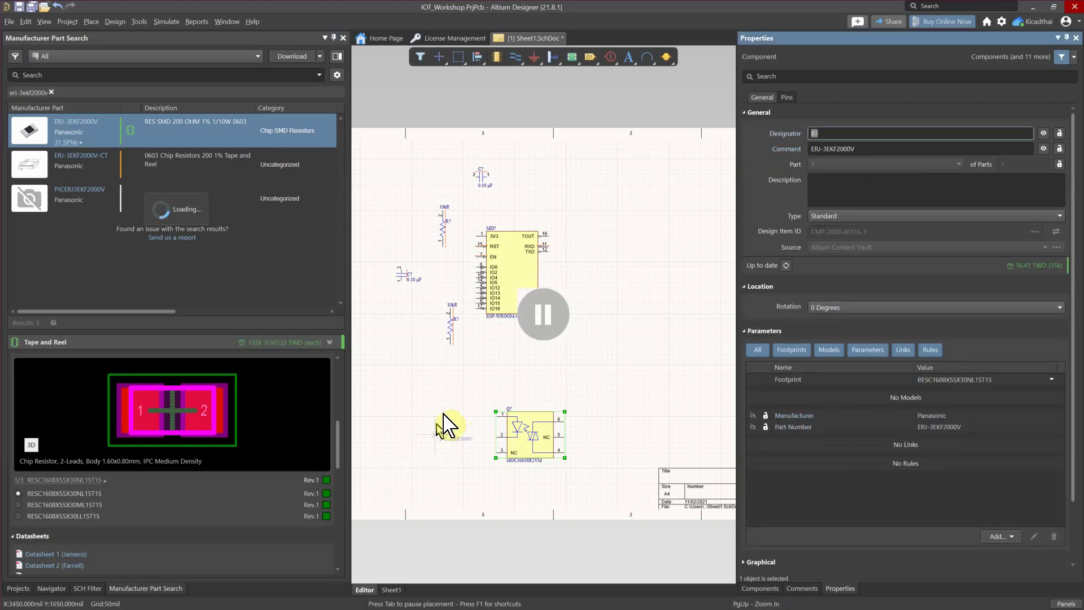
{"action": "left_click", "coordinate": [437, 433]}
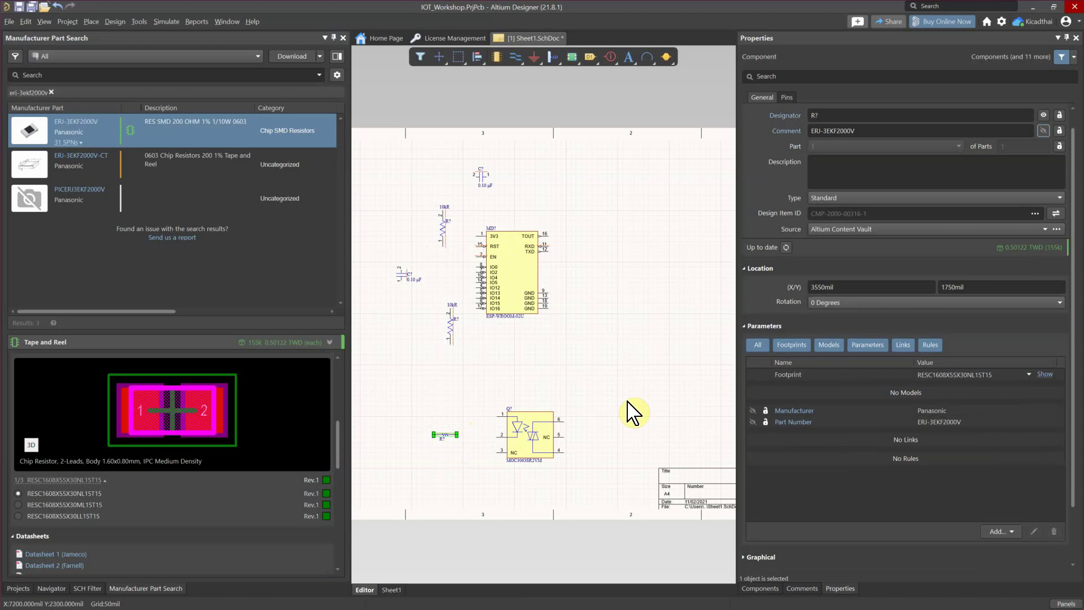
{"action": "left_click", "coordinate": [437, 468]}
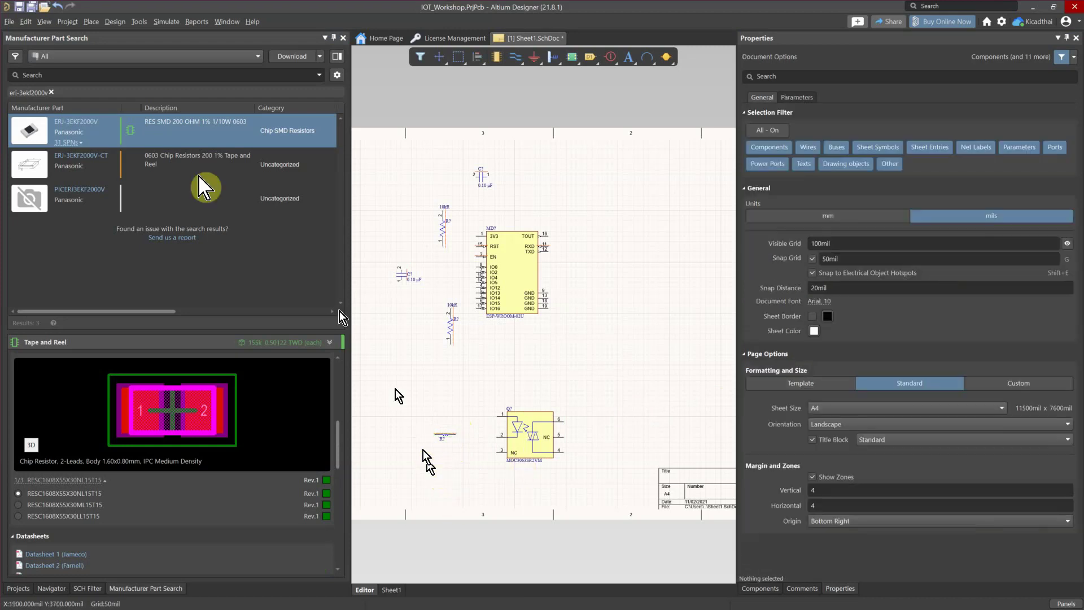
Replace the resistor search with one for part number 0031.8231.
{"action": "left_click", "coordinate": [131, 74]}
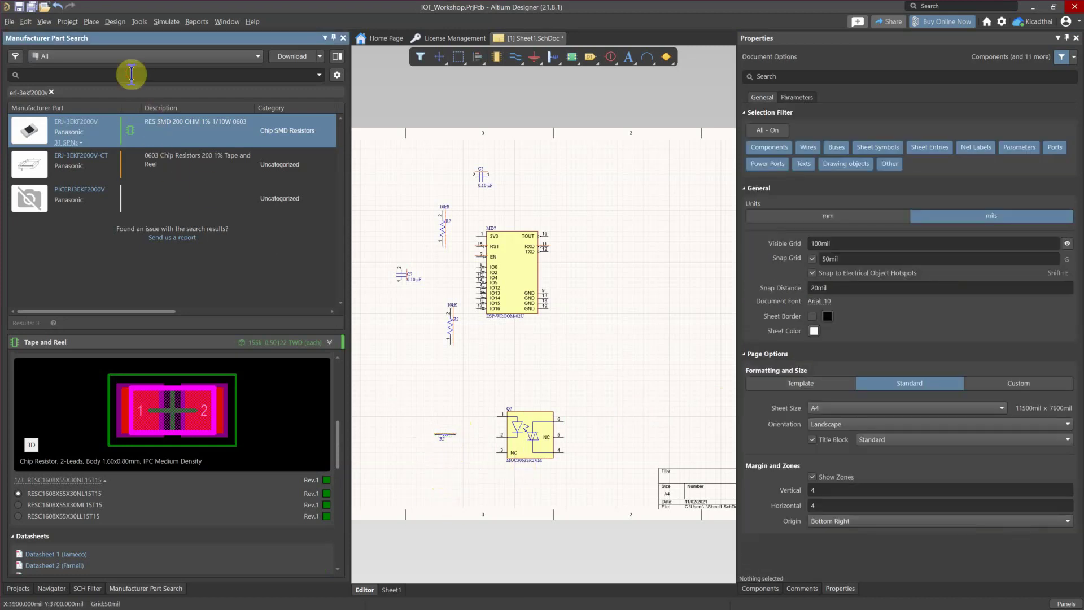
{"action": "left_click", "coordinate": [51, 92]}
{"action": "type", "text": "0031.8231"}
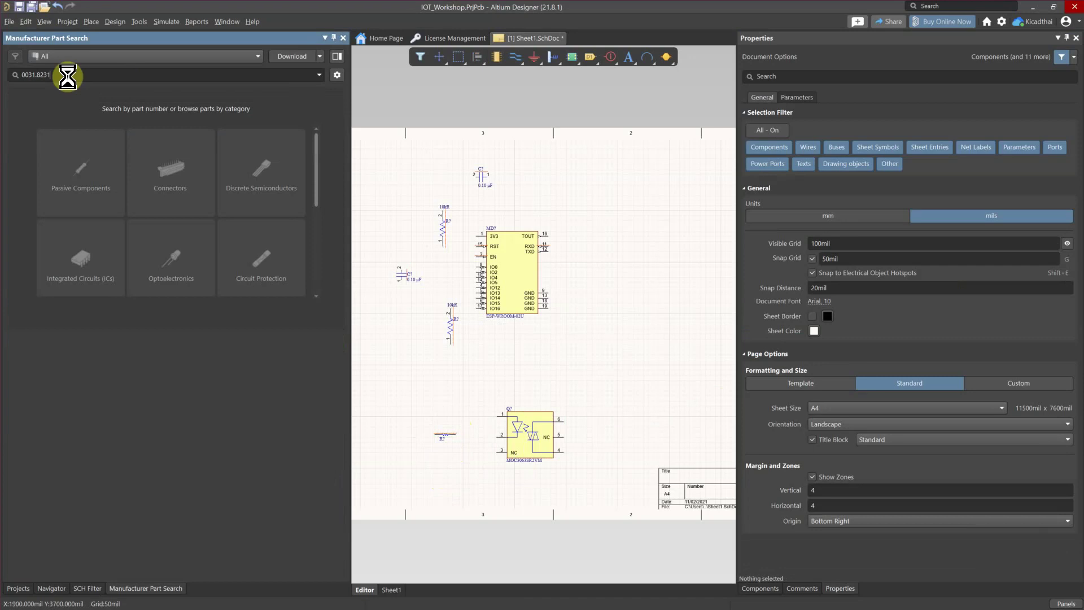
{"action": "key", "text": "Return"}
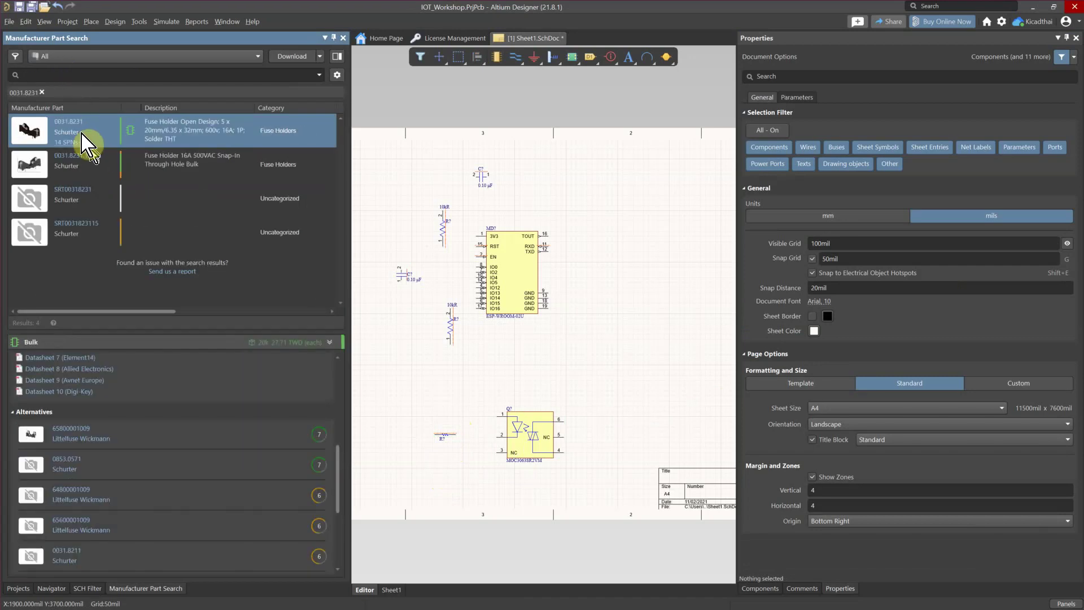
Place one Schurter 0031.8231 fuse holder to the right of the MOC3063SR2VM and end the placement.
{"action": "right_click", "coordinate": [81, 130]}
{"action": "left_click", "coordinate": [100, 137]}
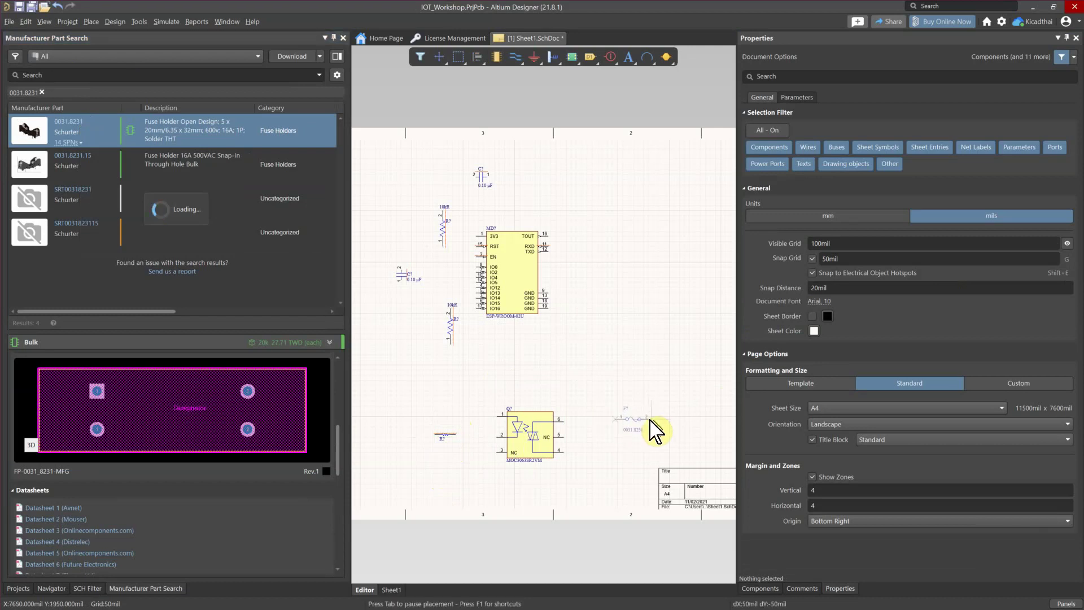
{"action": "left_click", "coordinate": [669, 422]}
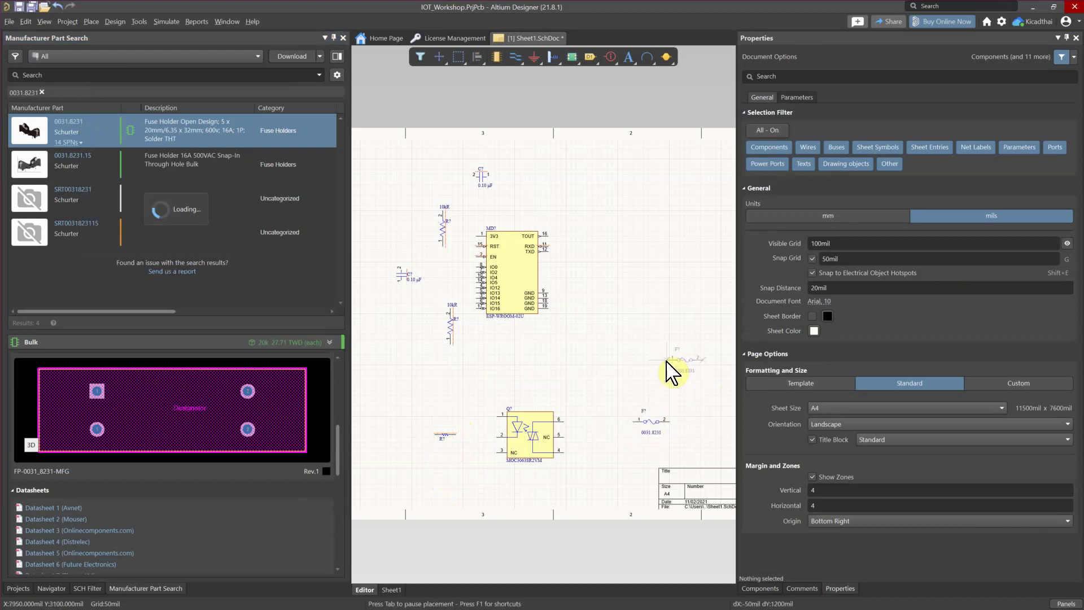
{"action": "key", "text": "Escape"}
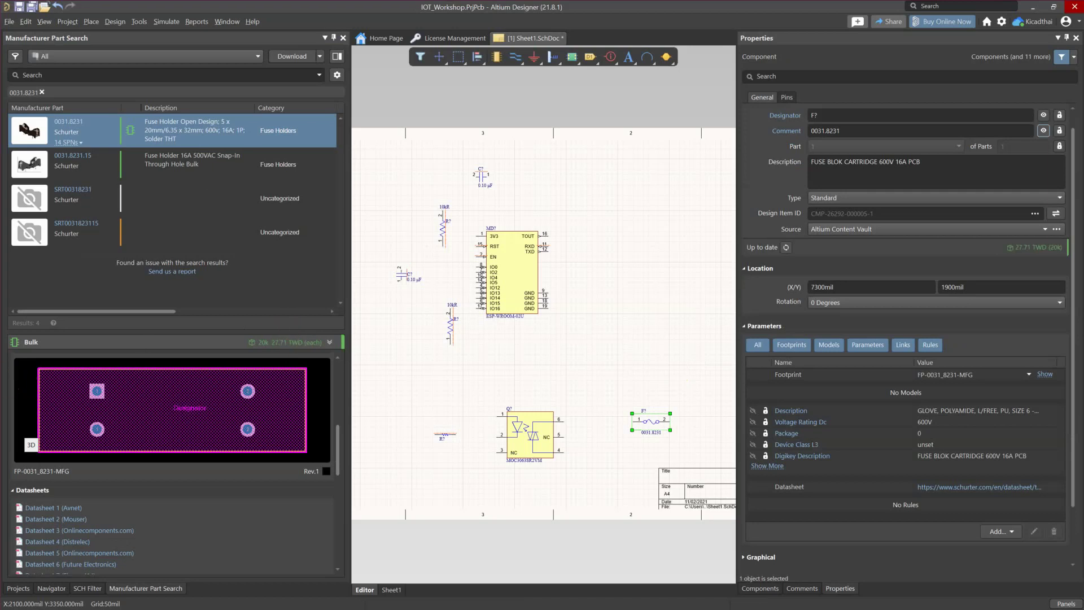
Search for part number 1757242 and place the Phoenix Contact terminal header, rotated 180 degrees, to the lower right of the fuse holder.
{"action": "left_click", "coordinate": [59, 75]}
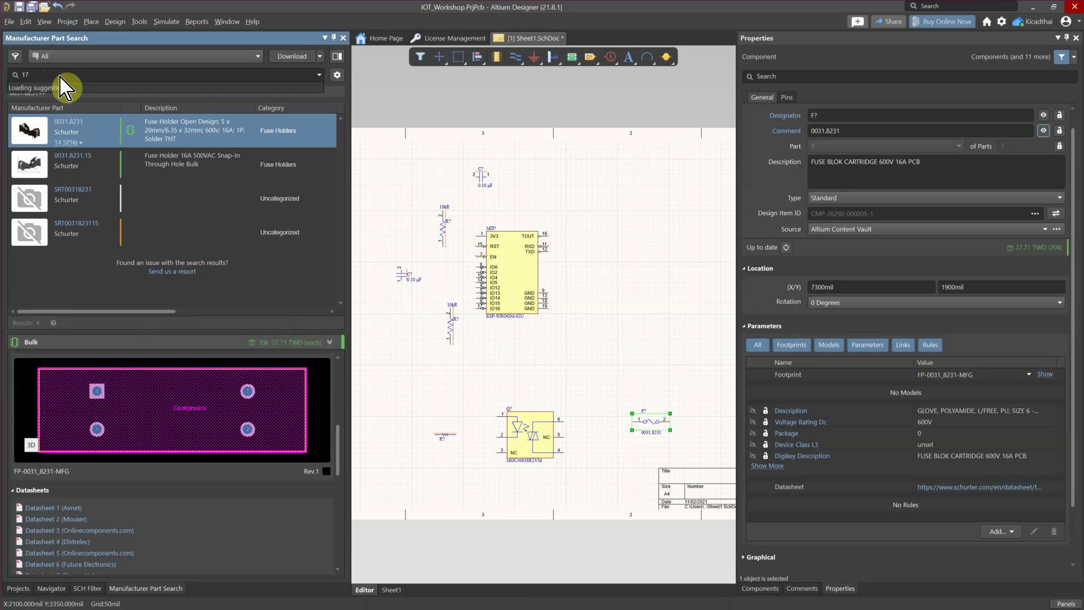
{"action": "type", "text": "1757242"}
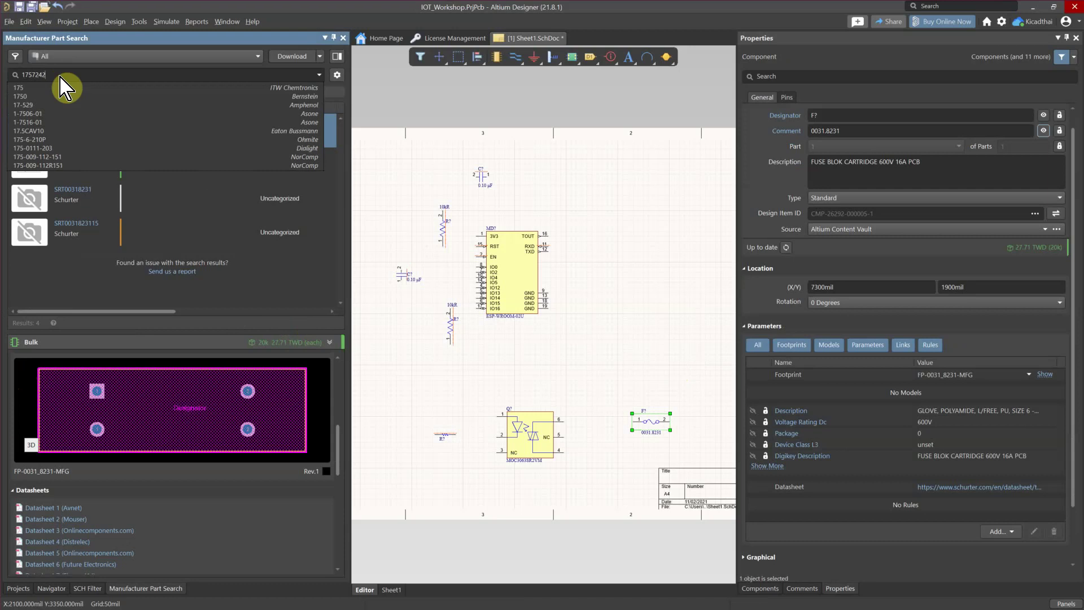
{"action": "key", "text": "Return"}
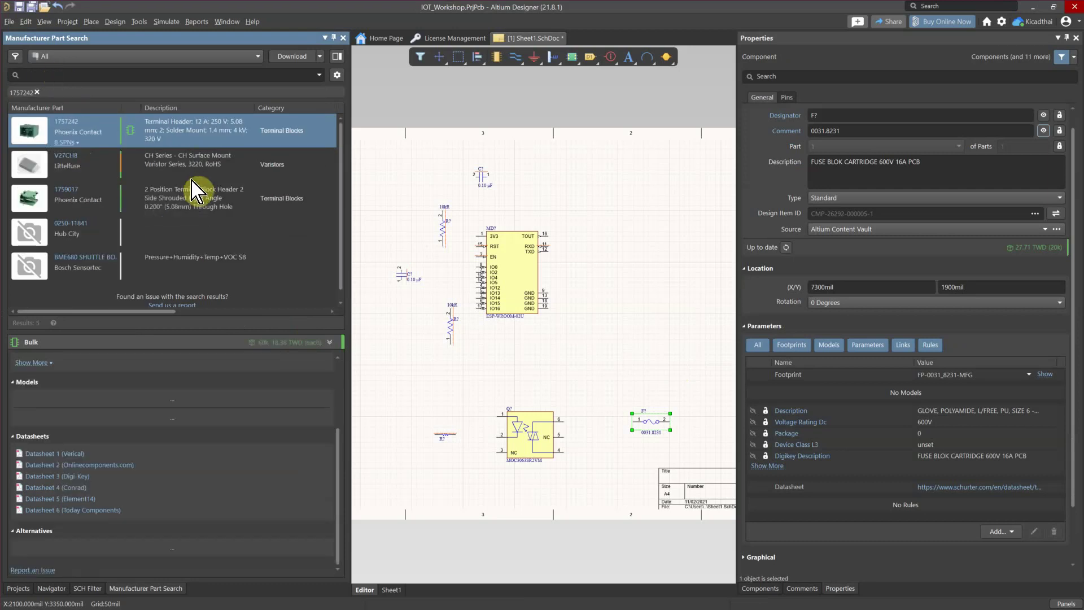
{"action": "right_click", "coordinate": [91, 133]}
{"action": "left_click", "coordinate": [116, 127]}
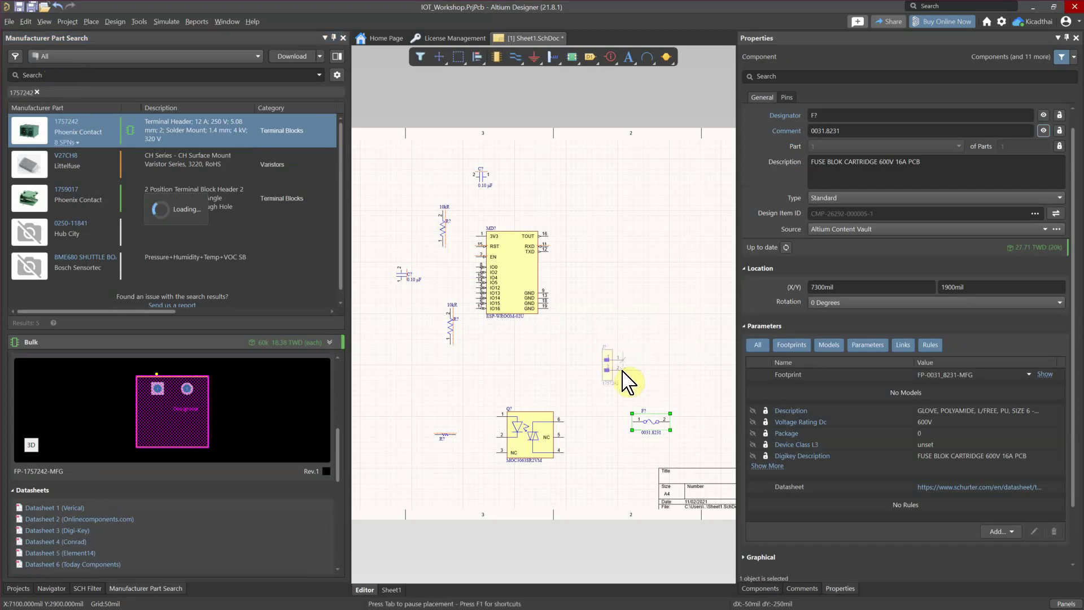
{"action": "left_click", "coordinate": [688, 445]}
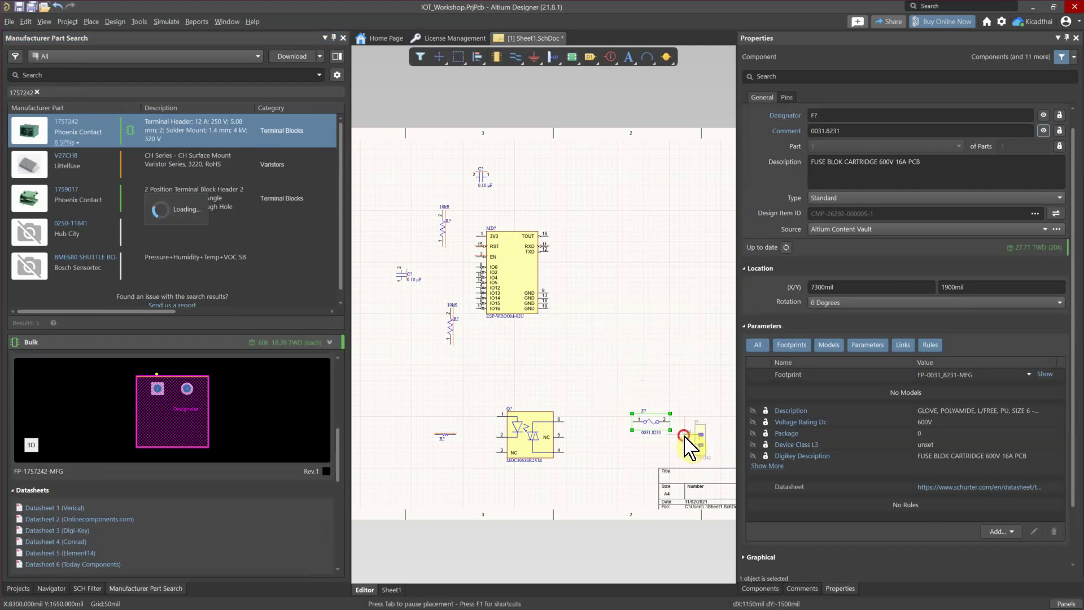
{"action": "key", "text": "Escape"}
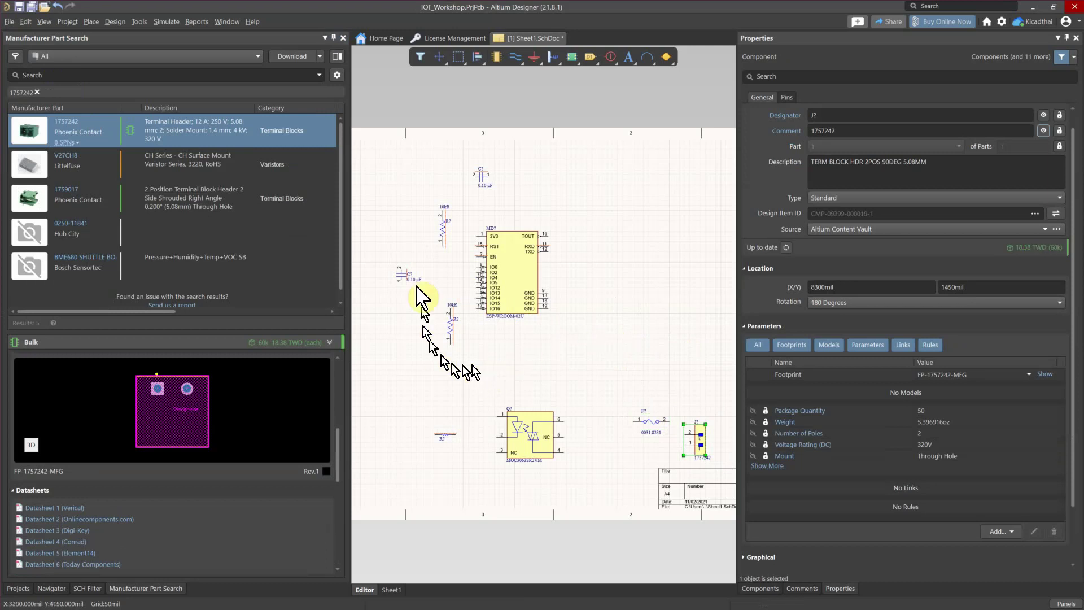
Search for part number 22-27-2031 and place one Molex 3-pin header to the right of the ESP-WROOM-02U.
{"action": "left_click", "coordinate": [71, 75]}
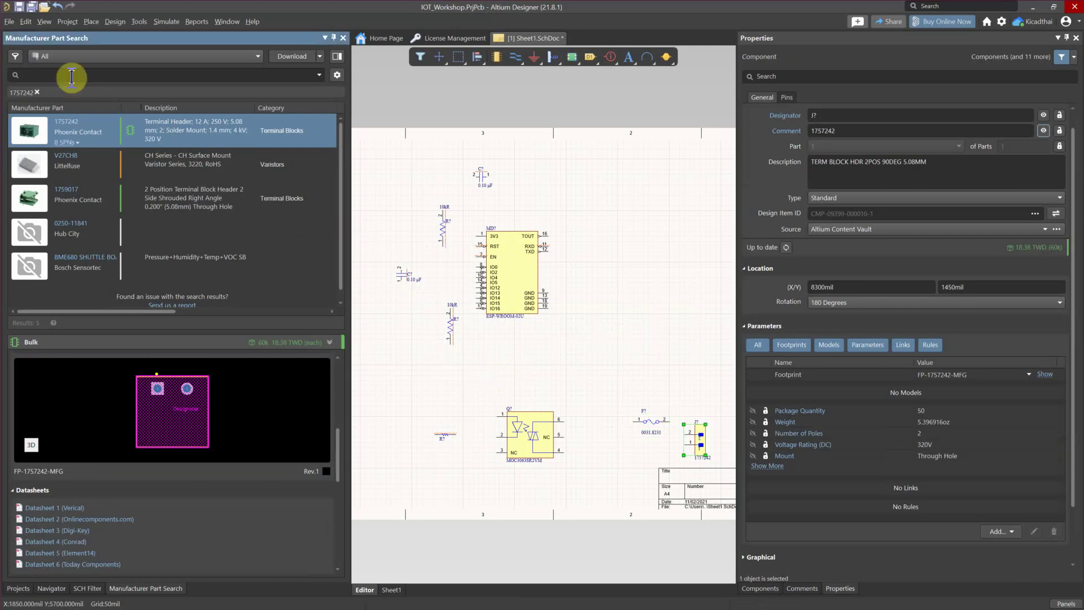
{"action": "type", "text": "22-"}
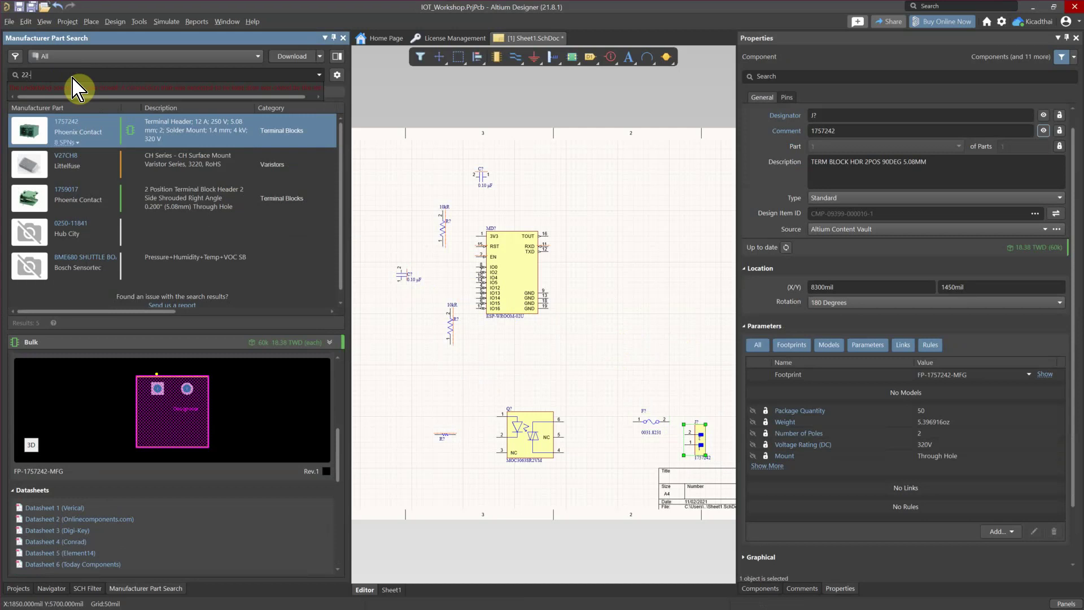
{"action": "type", "text": "27-2031"}
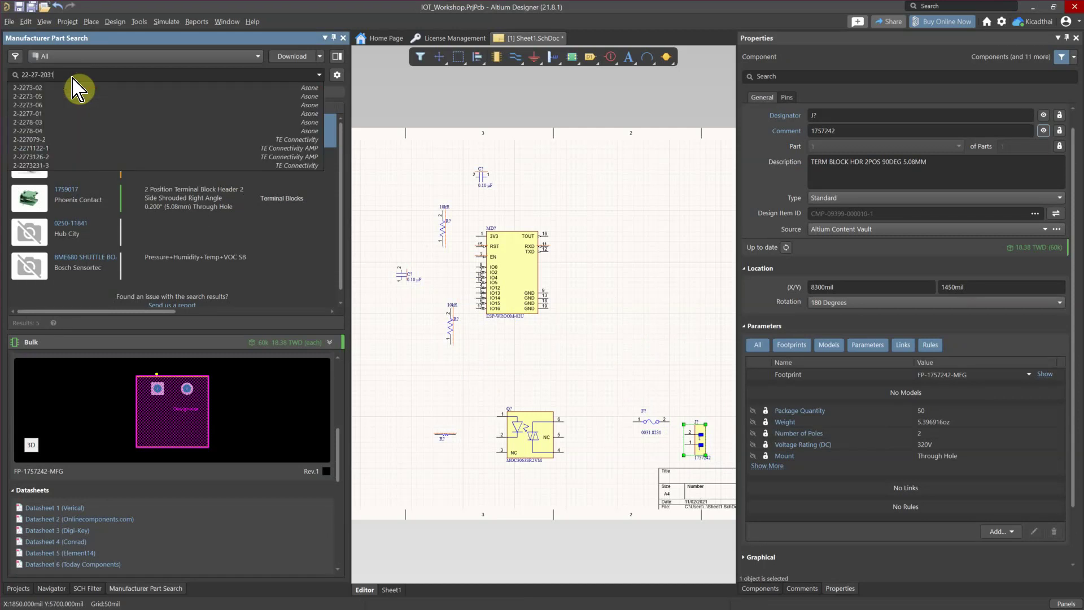
{"action": "key", "text": "Return"}
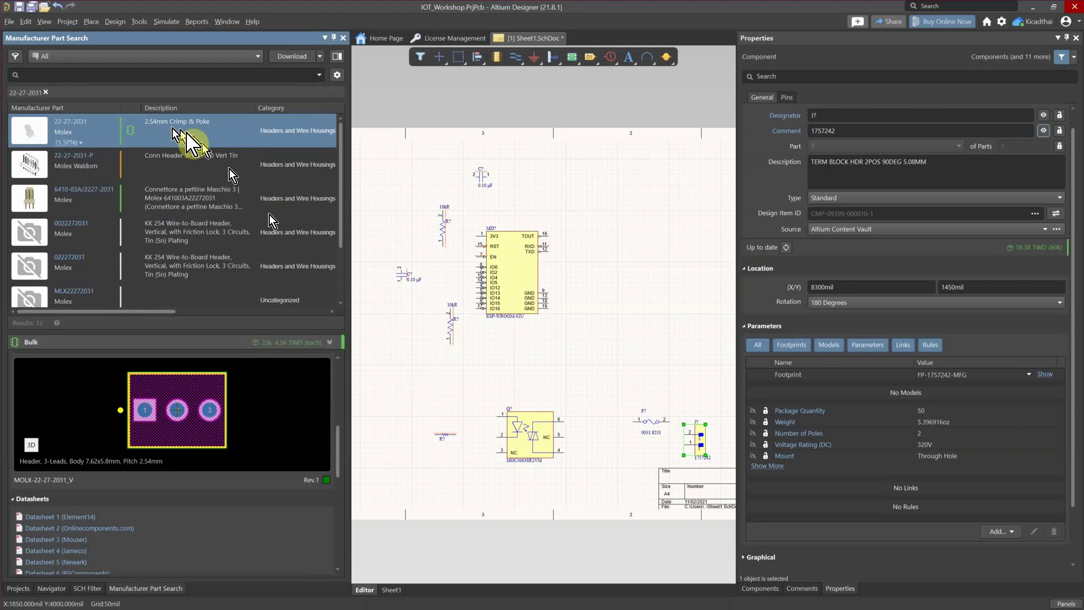
{"action": "right_click", "coordinate": [72, 139]}
{"action": "right_click", "coordinate": [184, 128]}
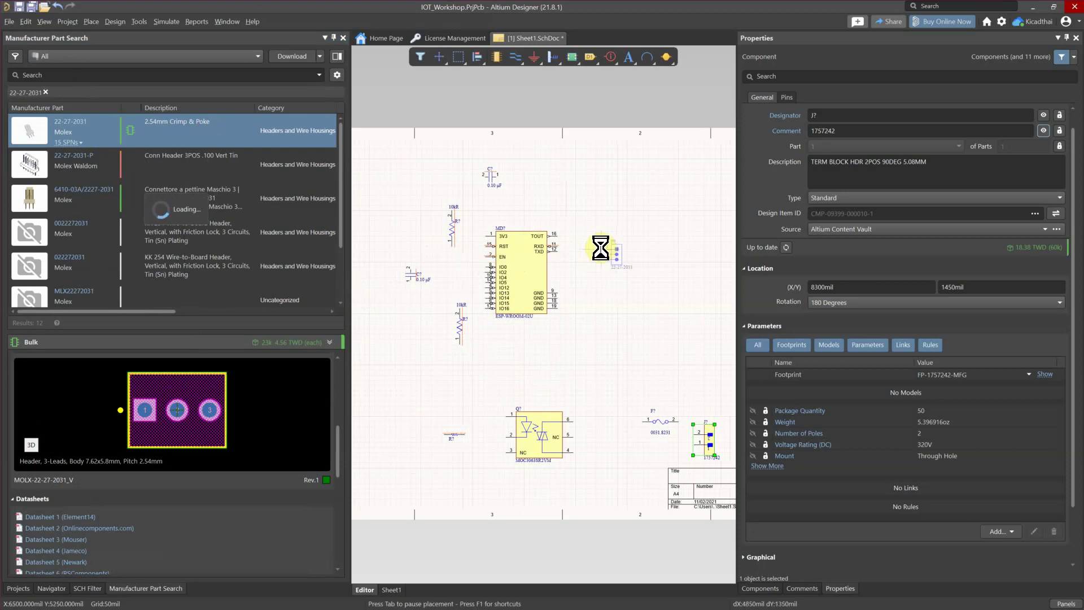
{"action": "left_click", "coordinate": [604, 244]}
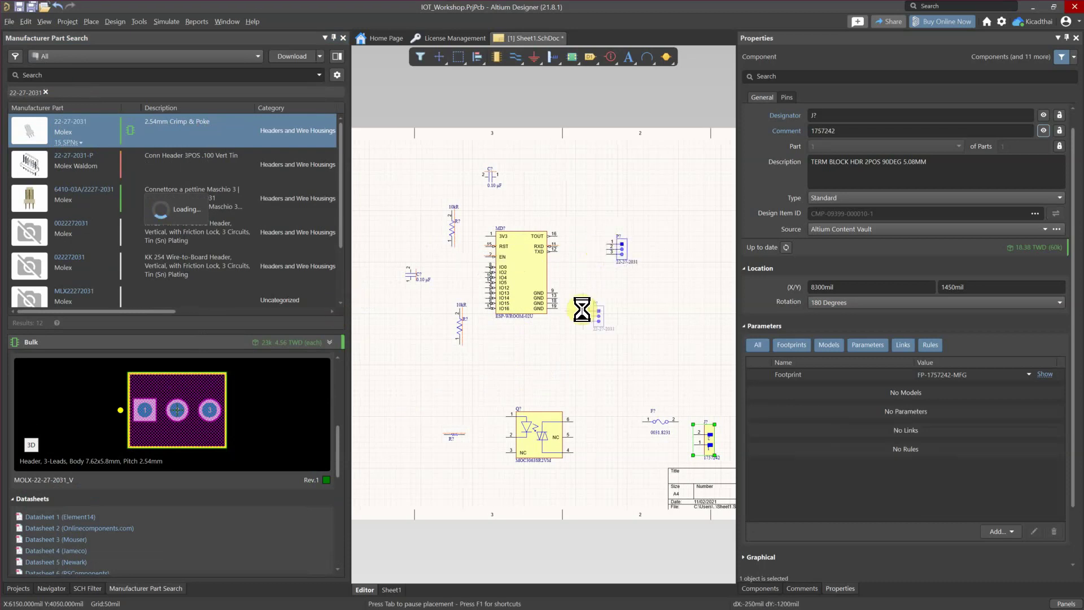
{"action": "right_click", "coordinate": [545, 290]}
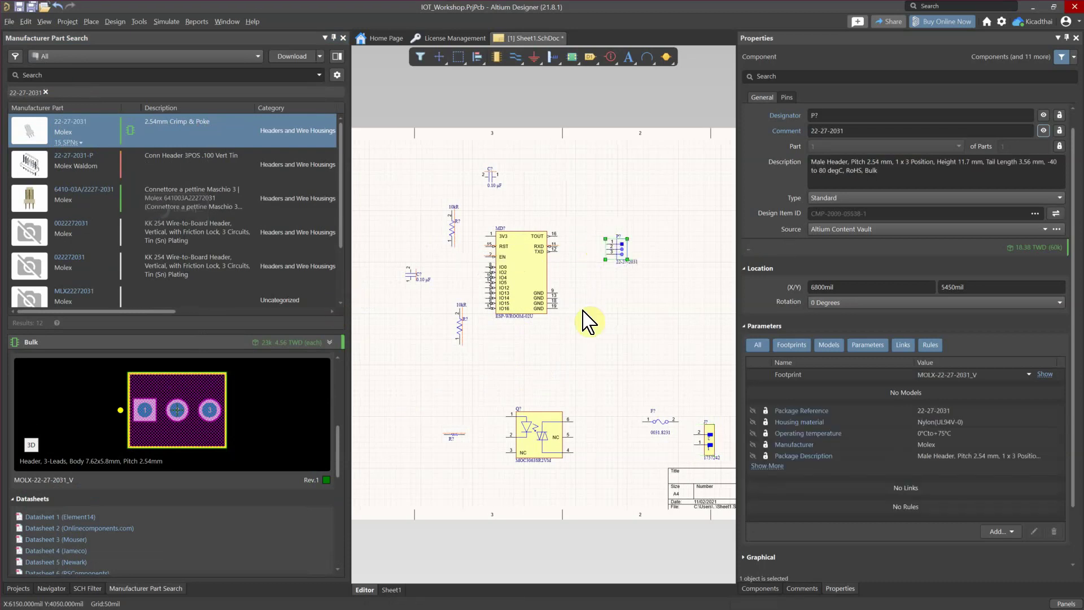
Search for part number 1729128 and place one Phoenix Contact terminal block, rotated 180 degrees, left of the upper 10k resistor.
{"action": "left_click", "coordinate": [103, 74]}
{"action": "type", "text": "17"}
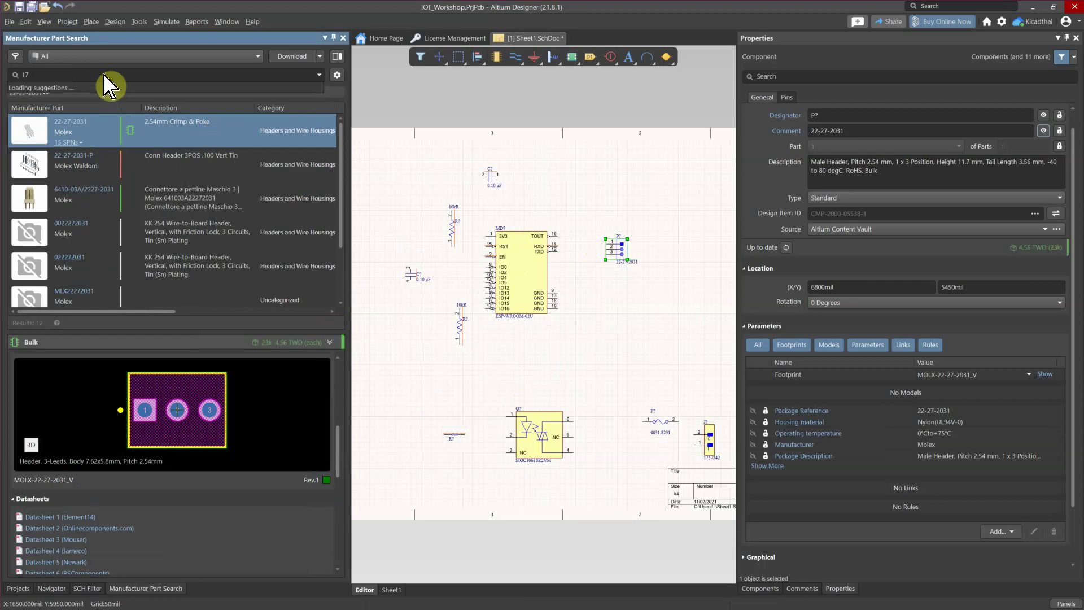
{"action": "type", "text": "29128"}
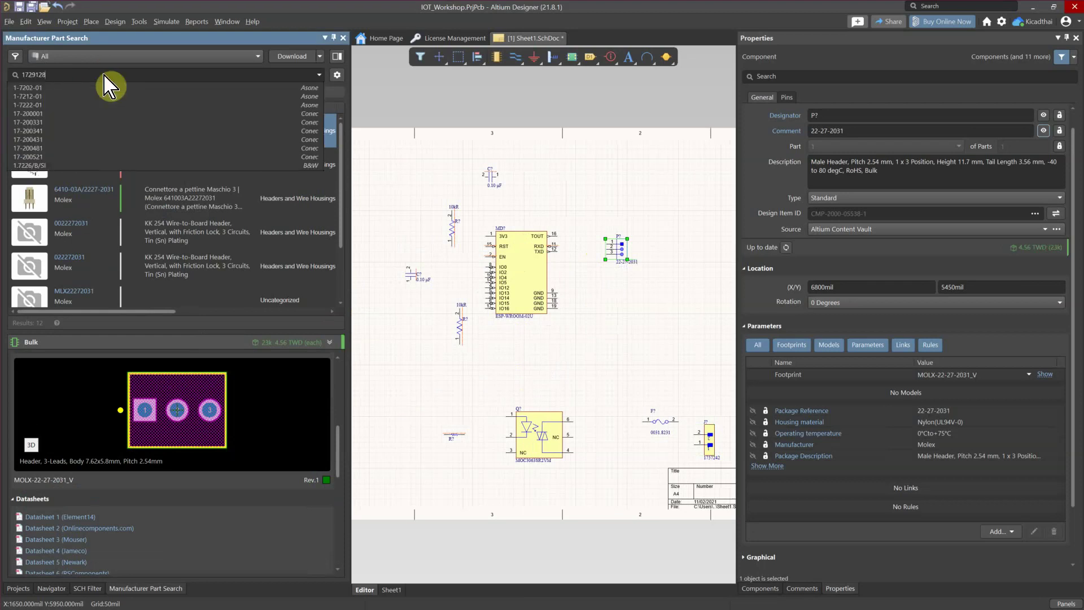
{"action": "key", "text": "Return"}
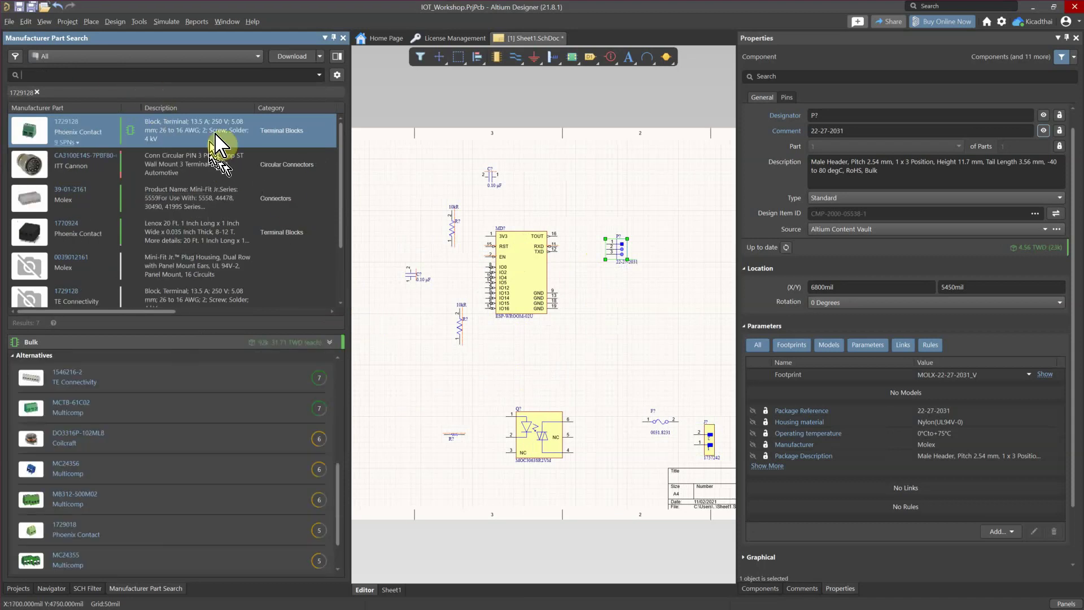
{"action": "right_click", "coordinate": [177, 127]}
{"action": "left_click", "coordinate": [202, 134]}
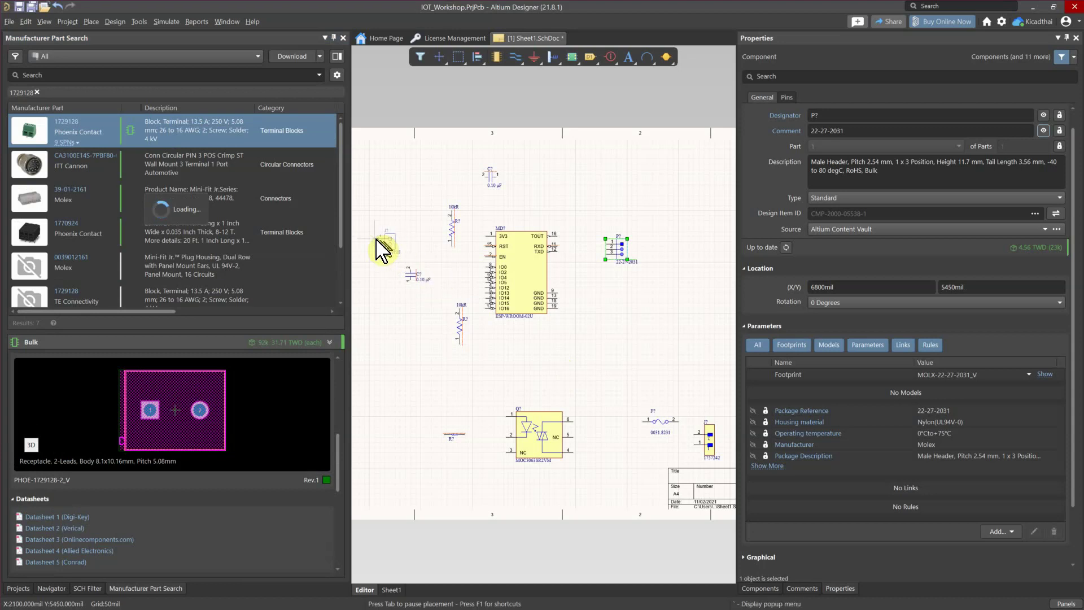
{"action": "left_click", "coordinate": [384, 241]}
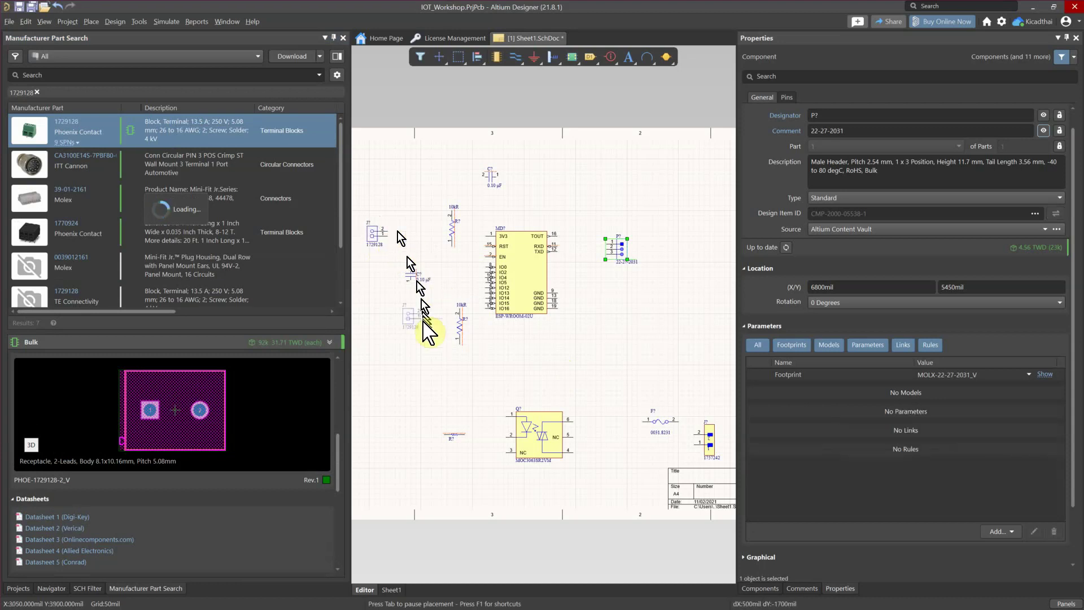
{"action": "key", "text": "Escape"}
Search for FSMSMTR and place one TE Connectivity pushbutton switch horizontally between the left capacitor and the ESP-WROOM-02U.
{"action": "left_click", "coordinate": [136, 75]}
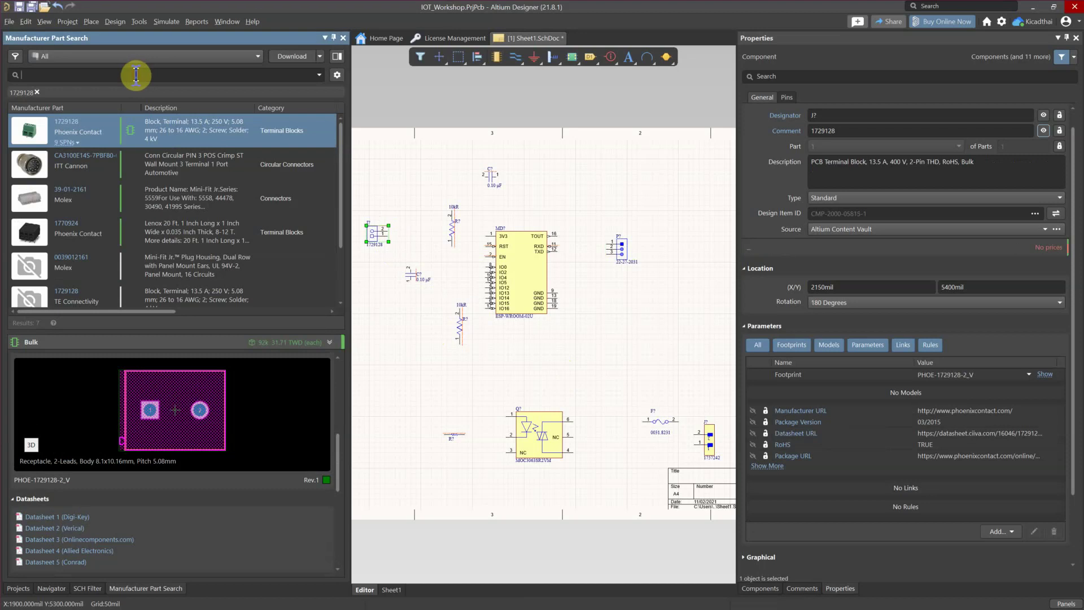
{"action": "type", "text": "fsmsmtr"}
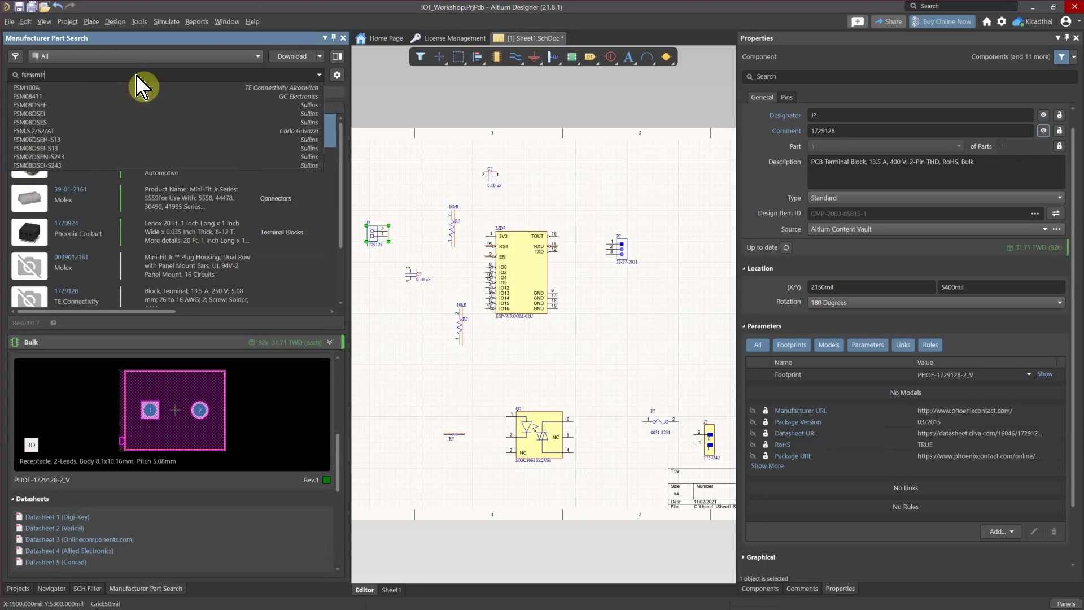
{"action": "key", "text": "Return"}
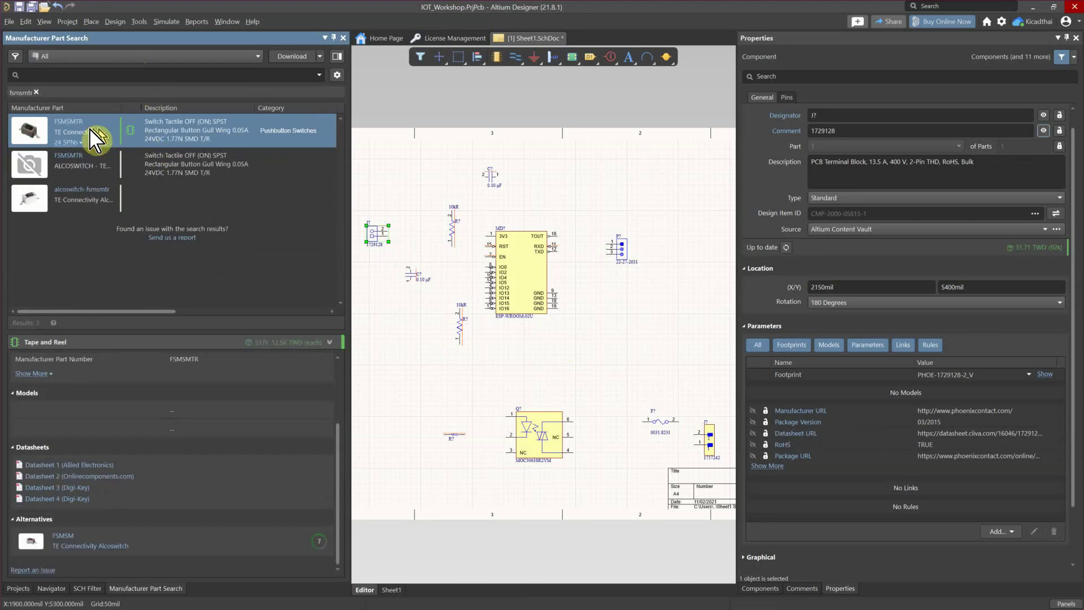
{"action": "right_click", "coordinate": [98, 140]}
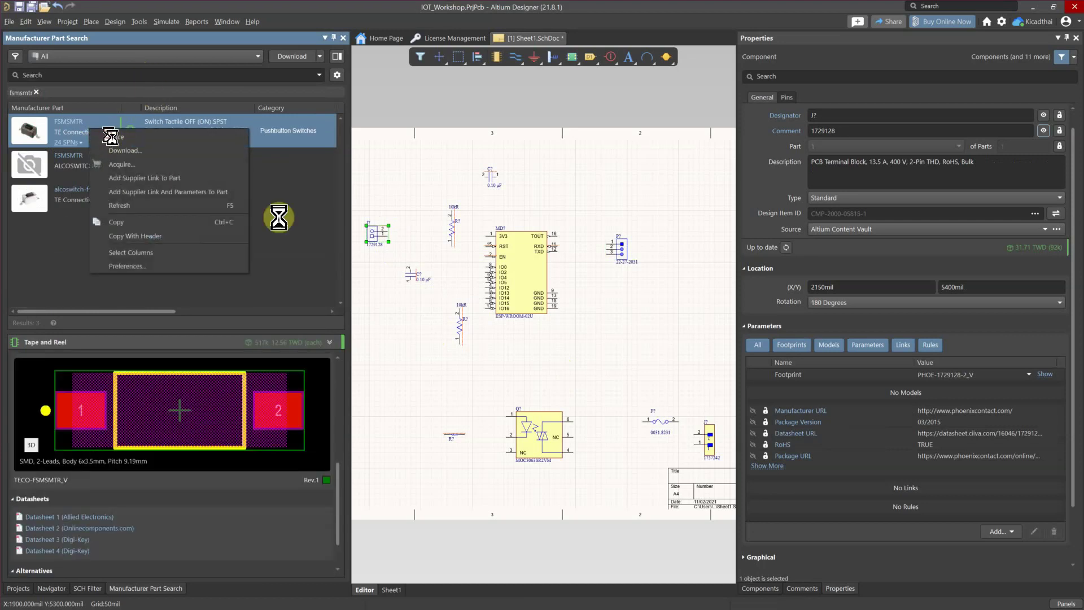
{"action": "left_click", "coordinate": [483, 291]}
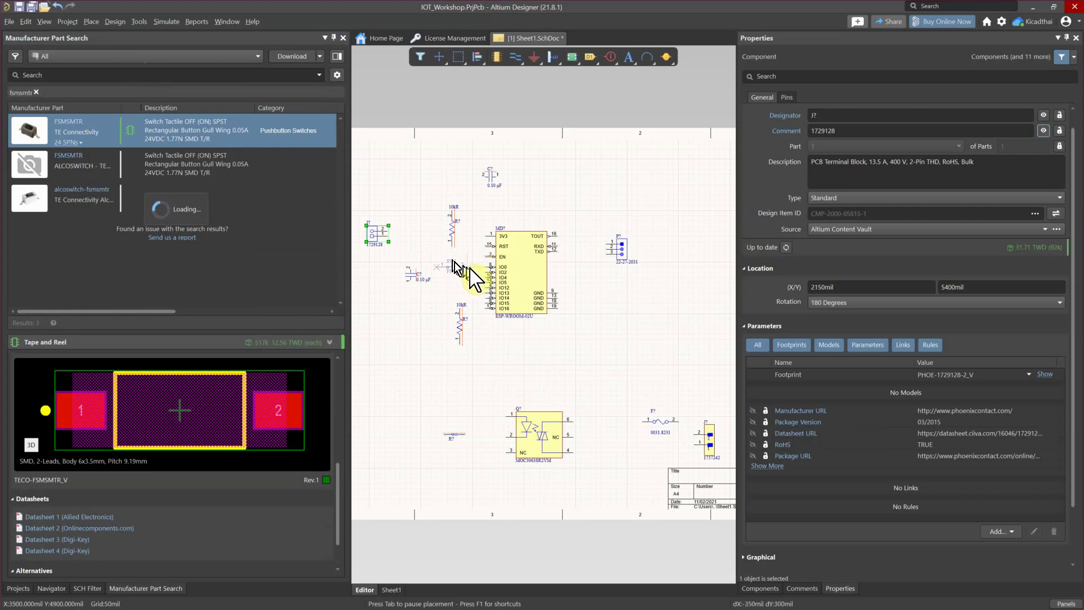
{"action": "key", "text": "Left"}
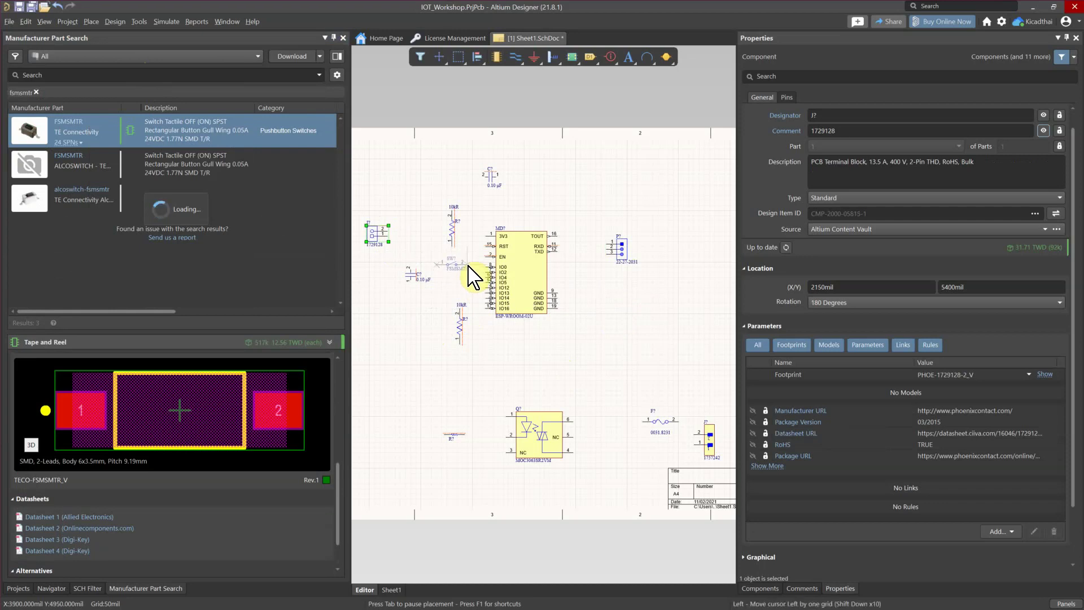
{"action": "left_click", "coordinate": [473, 276]}
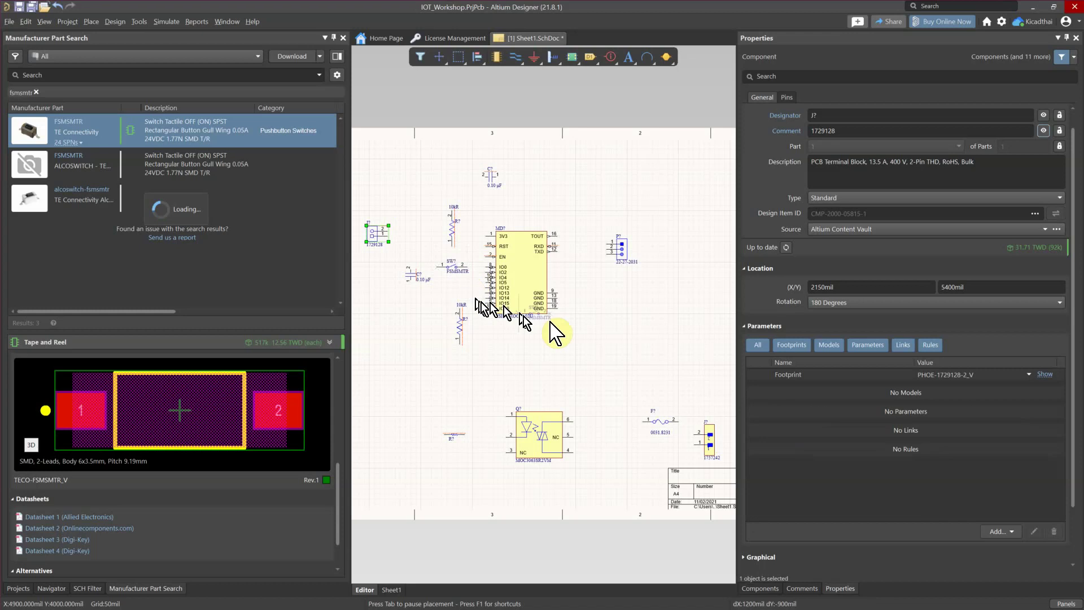
{"action": "key", "text": "Escape"}
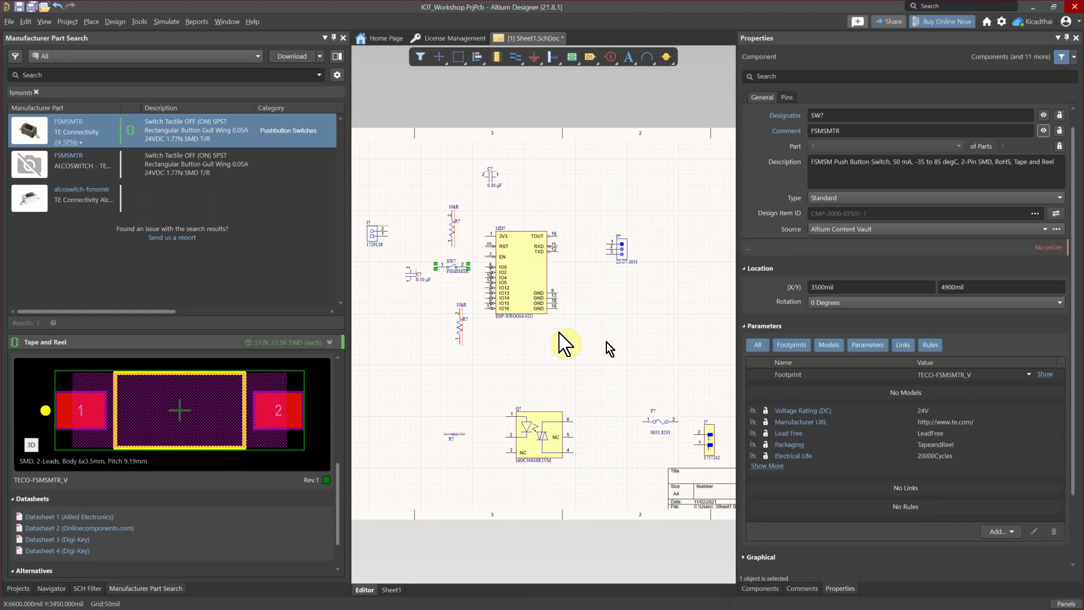
Search for V430CH8T and place one Littelfuse varistor vertically between the MOC3063SR2VM and the fuse holder.
{"action": "left_click", "coordinate": [73, 76]}
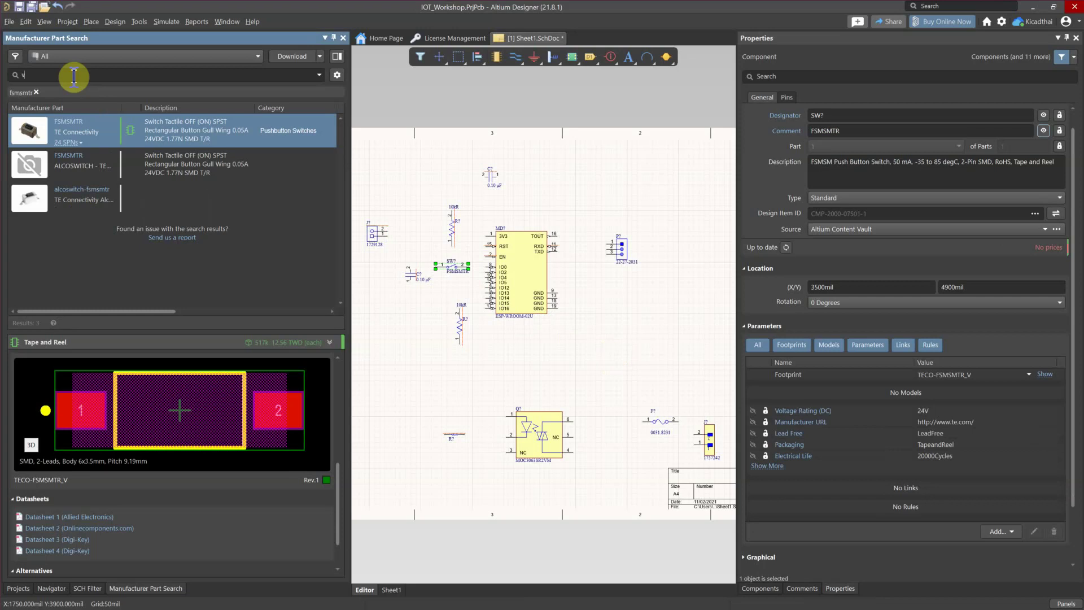
{"action": "type", "text": "v430"}
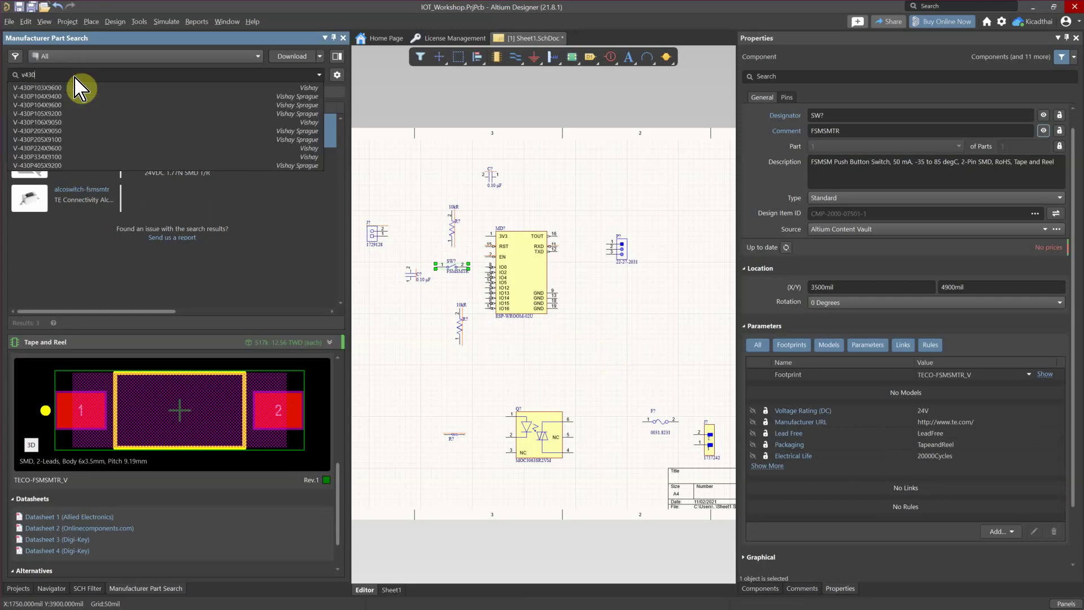
{"action": "type", "text": "ch8t"}
{"action": "key", "text": "Return"}
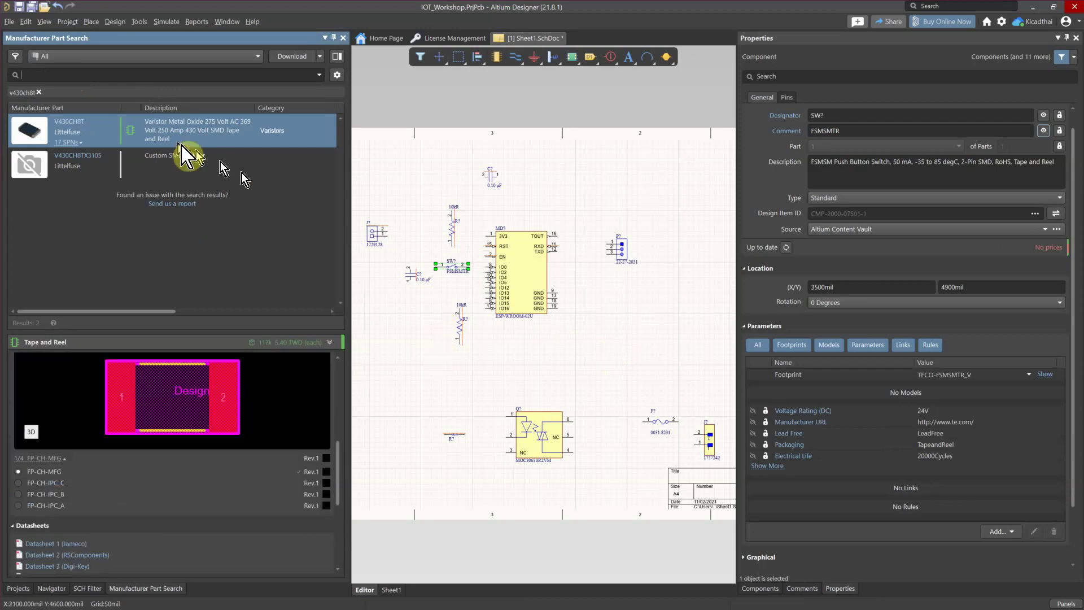
{"action": "right_click", "coordinate": [152, 125]}
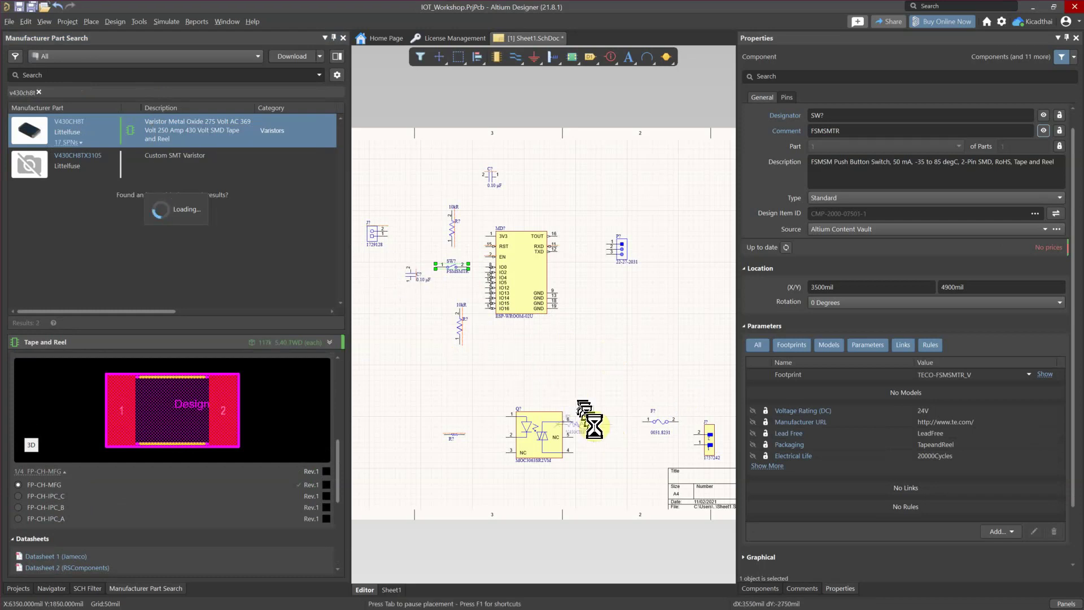
{"action": "left_click", "coordinate": [608, 434]}
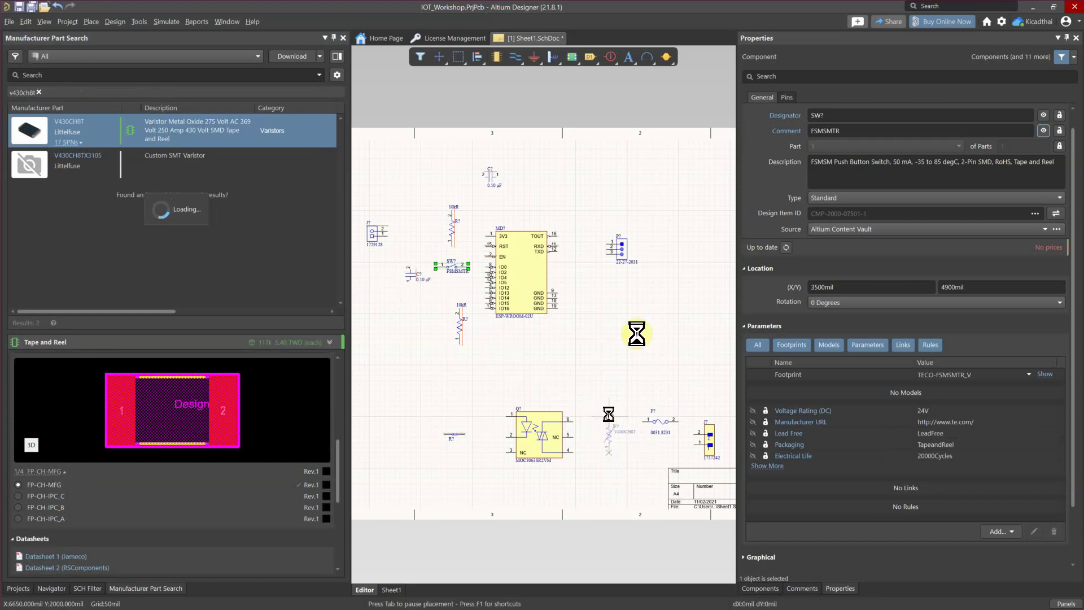
{"action": "key", "text": "Escape"}
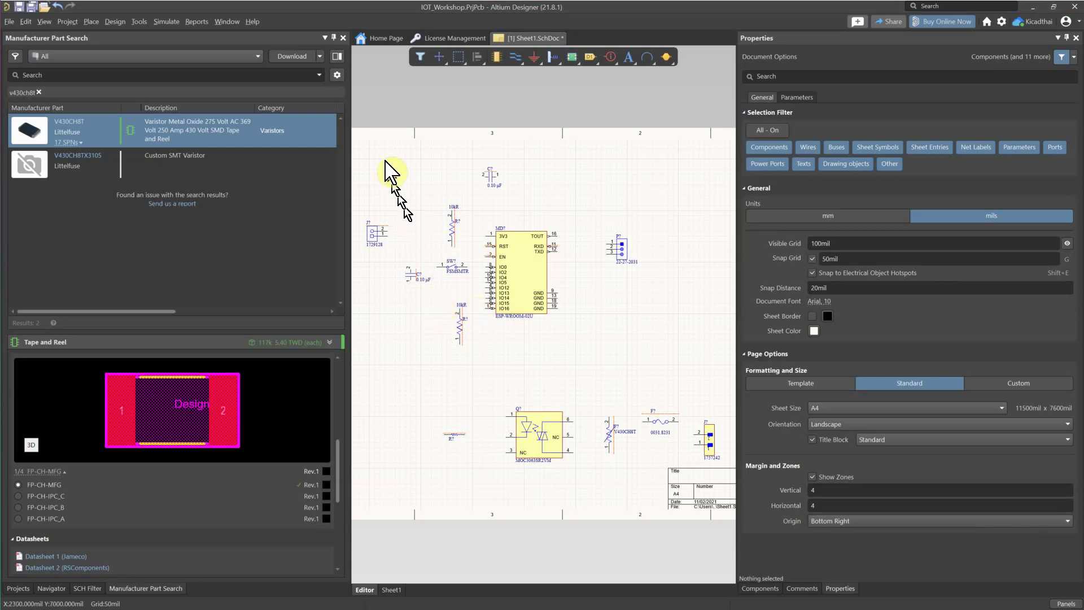
Close the manufacturer part search and center the schematic sheet in the enlarged editor area.
{"action": "right_click_drag", "start_coordinate": [435, 234], "coordinate": [448, 214]}
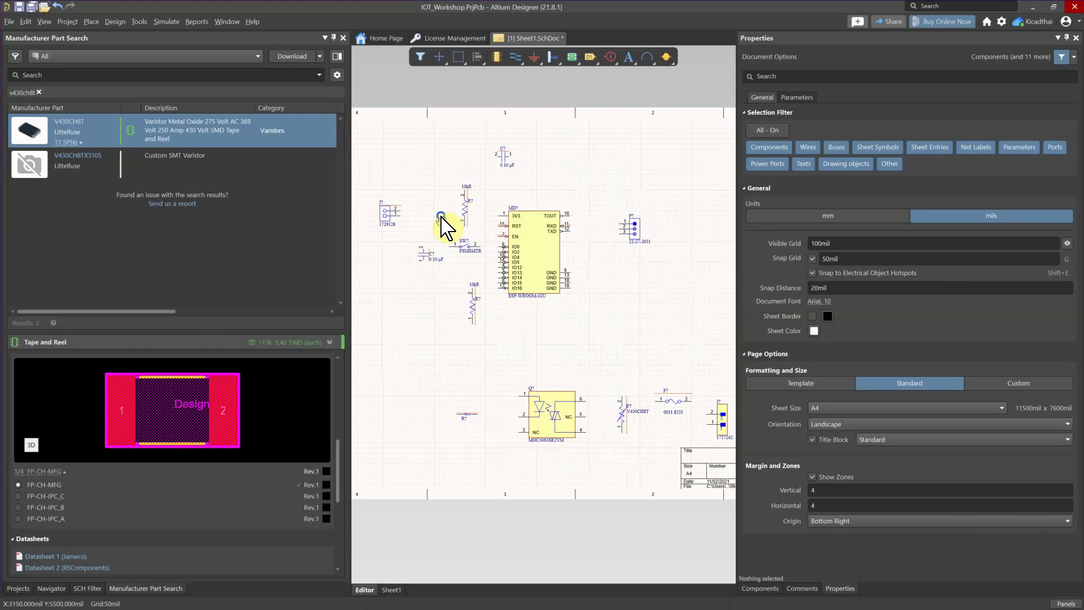
{"action": "left_click", "coordinate": [343, 39]}
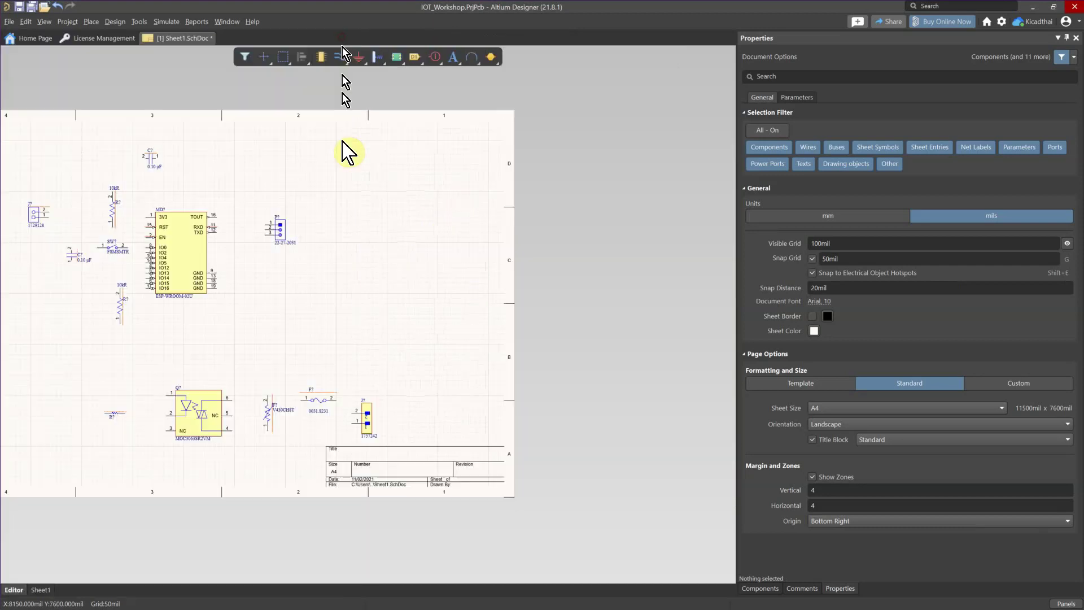
{"action": "right_click_drag", "start_coordinate": [243, 246], "coordinate": [446, 265]}
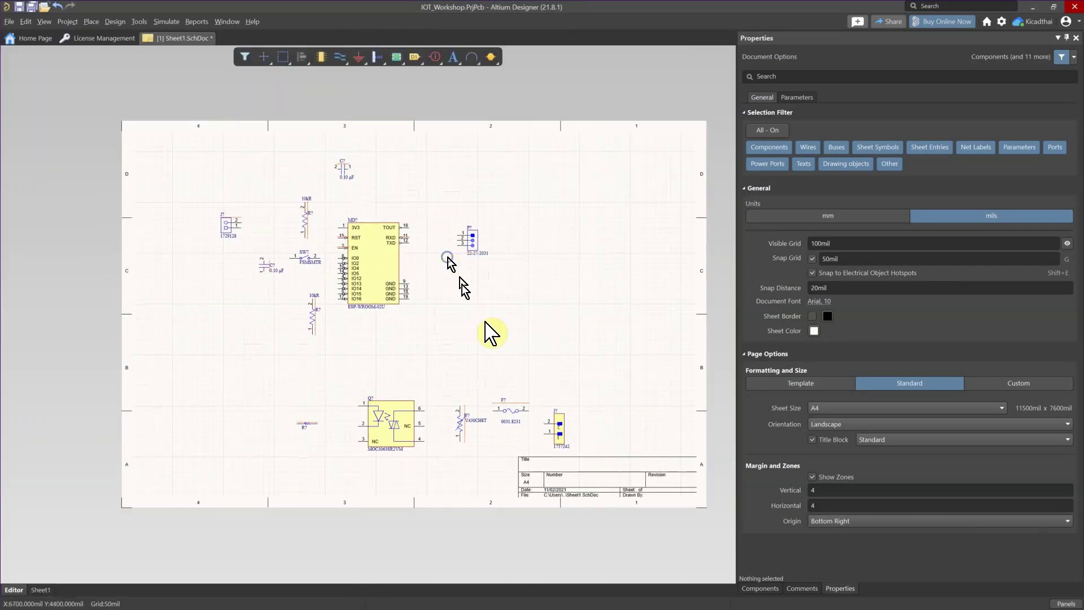
Wire the EN pin of the ESP-WROOM-02U to pin 1 of the upper 10k resistor with one right-angle bend.
{"action": "scroll", "coordinate": [487, 322], "scroll_direction": "right", "scroll_amount": 1, "text": "shift"}
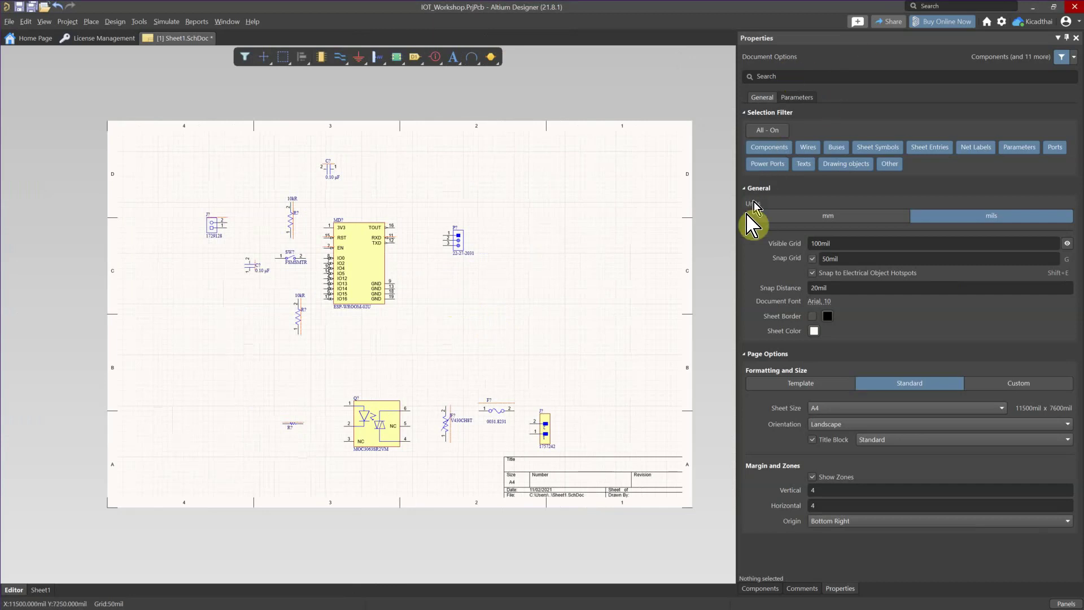
{"action": "scroll", "coordinate": [590, 304], "scroll_direction": "down", "scroll_amount": 1}
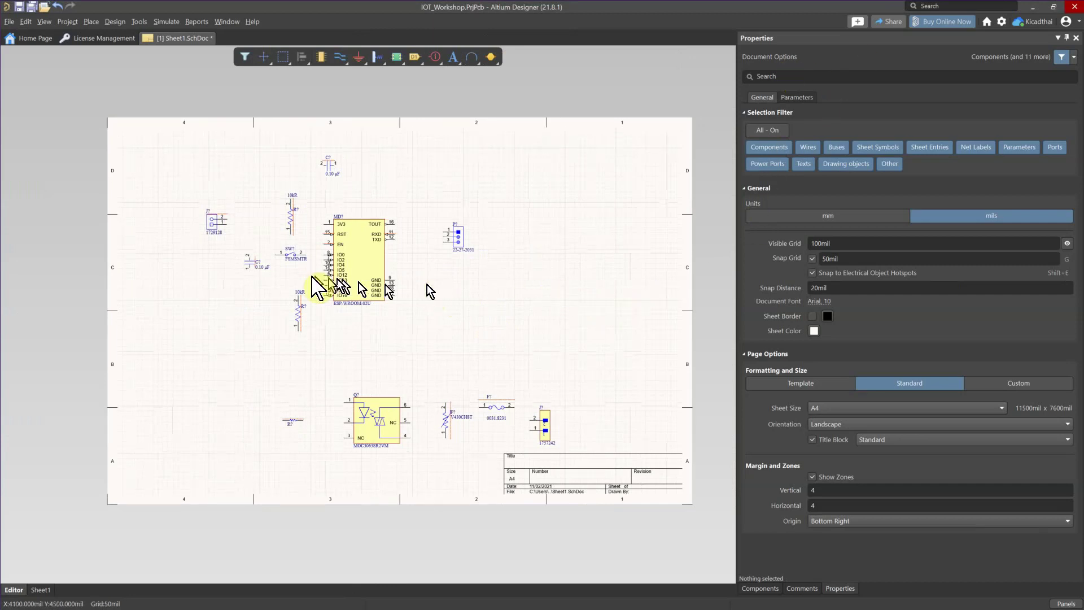
{"action": "scroll", "coordinate": [321, 282], "scroll_direction": "up", "scroll_amount": 3, "text": "ctrl"}
{"action": "scroll", "coordinate": [364, 257], "scroll_direction": "up", "scroll_amount": 3, "text": "ctrl"}
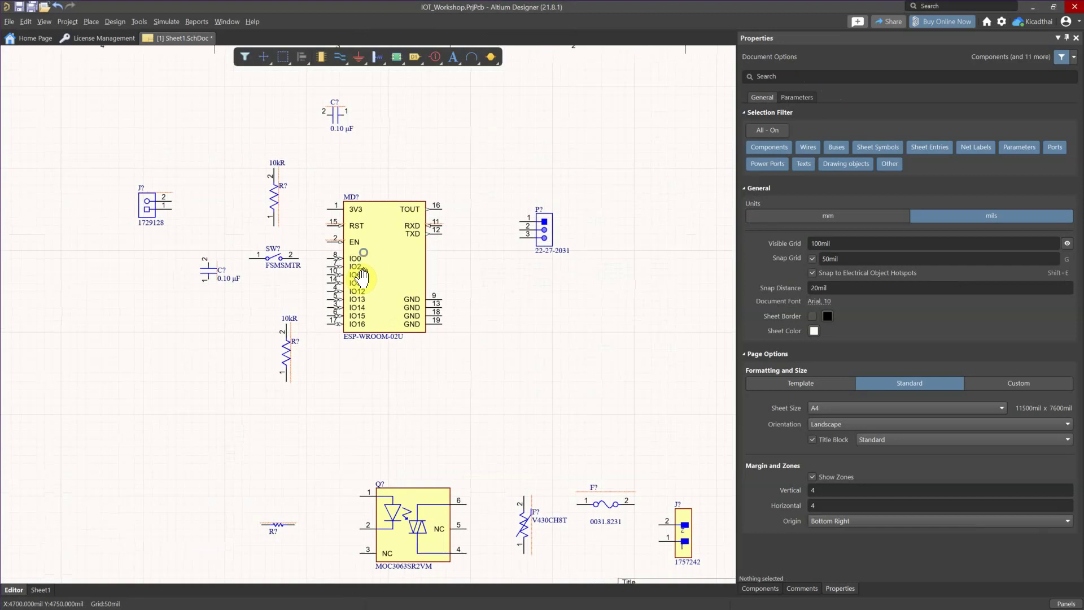
{"action": "scroll", "coordinate": [365, 279], "scroll_direction": "up", "scroll_amount": 3, "text": "ctrl"}
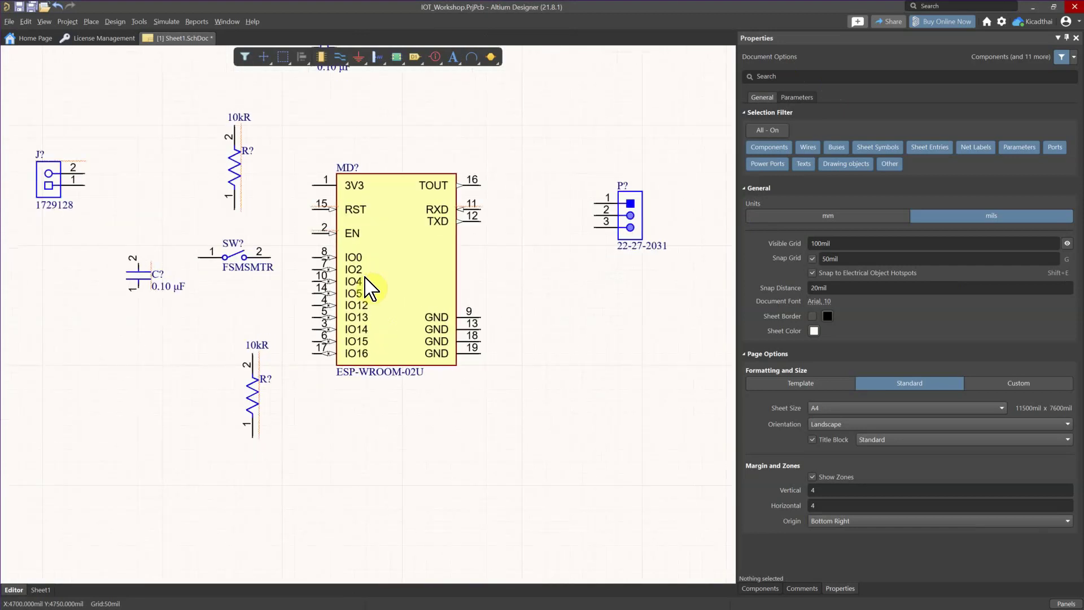
{"action": "scroll", "coordinate": [401, 279], "scroll_direction": "up", "scroll_amount": 2}
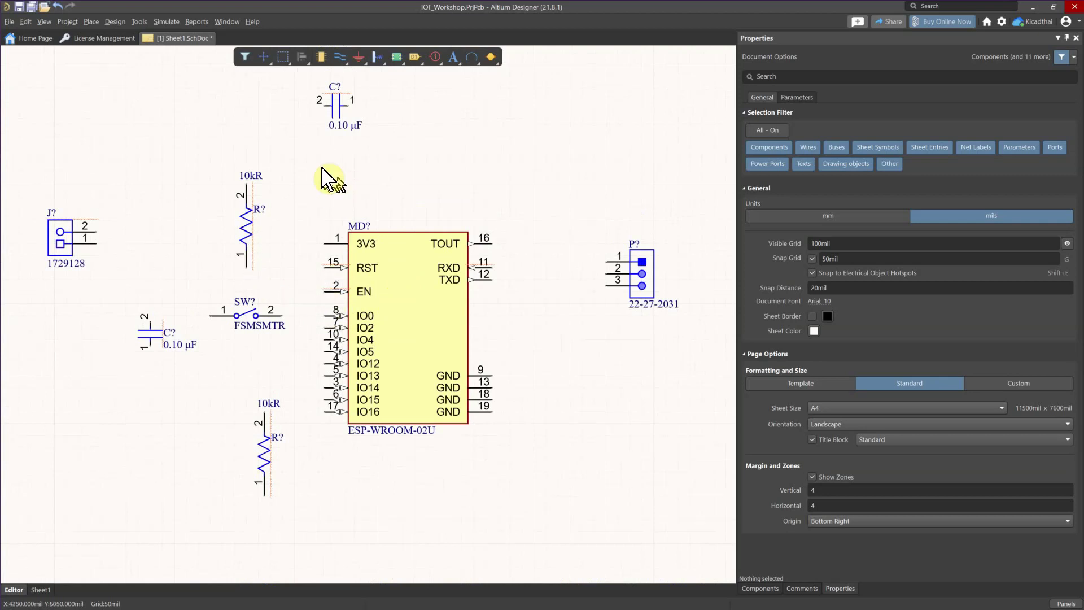
{"action": "left_click", "coordinate": [343, 58]}
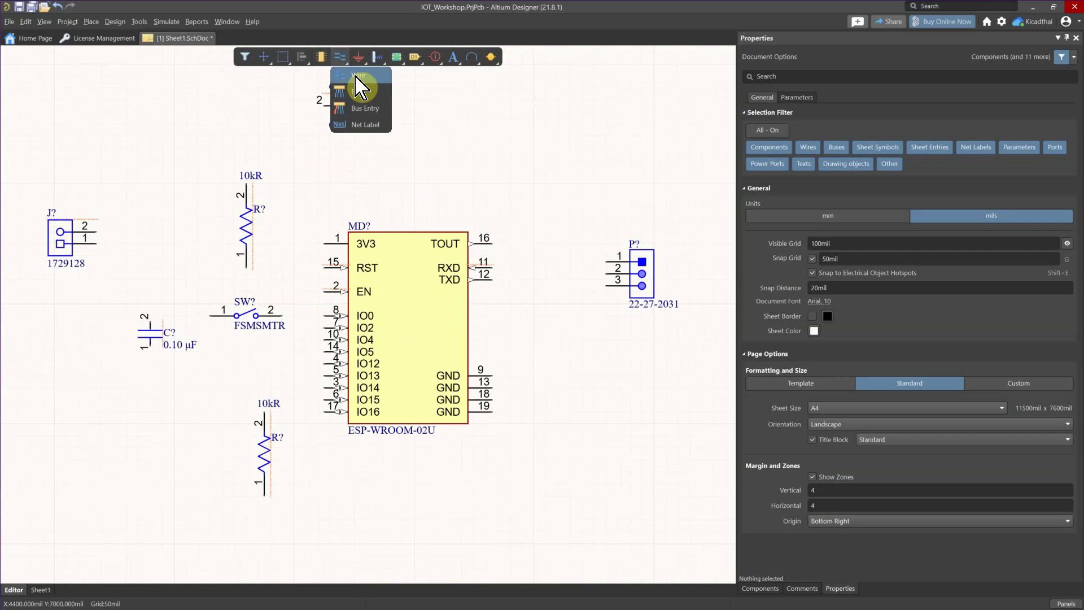
{"action": "left_click", "coordinate": [356, 85]}
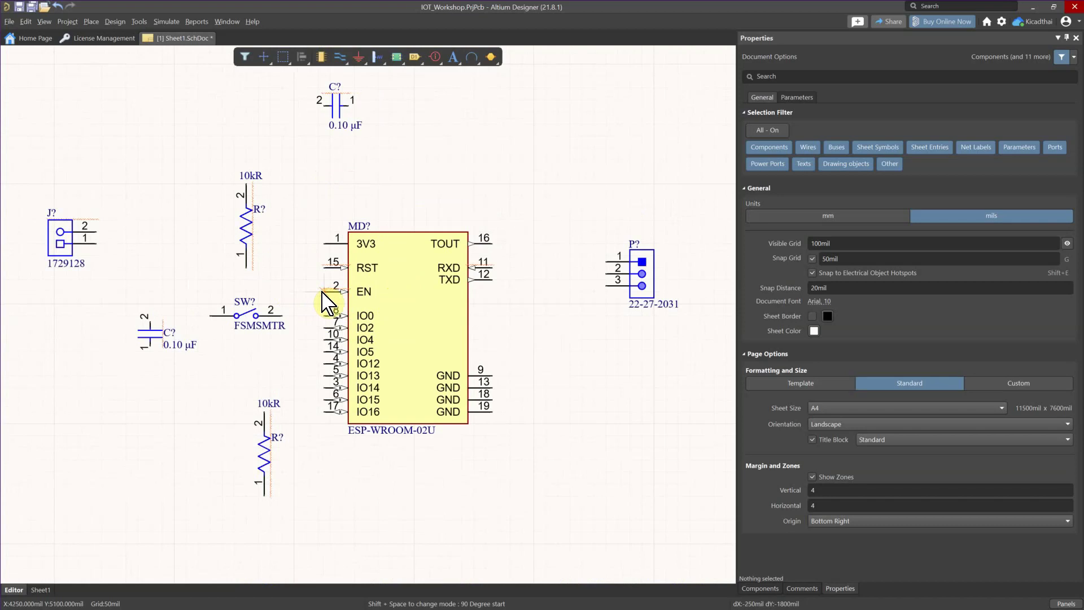
{"action": "scroll", "coordinate": [326, 302], "scroll_direction": "up", "scroll_amount": 1}
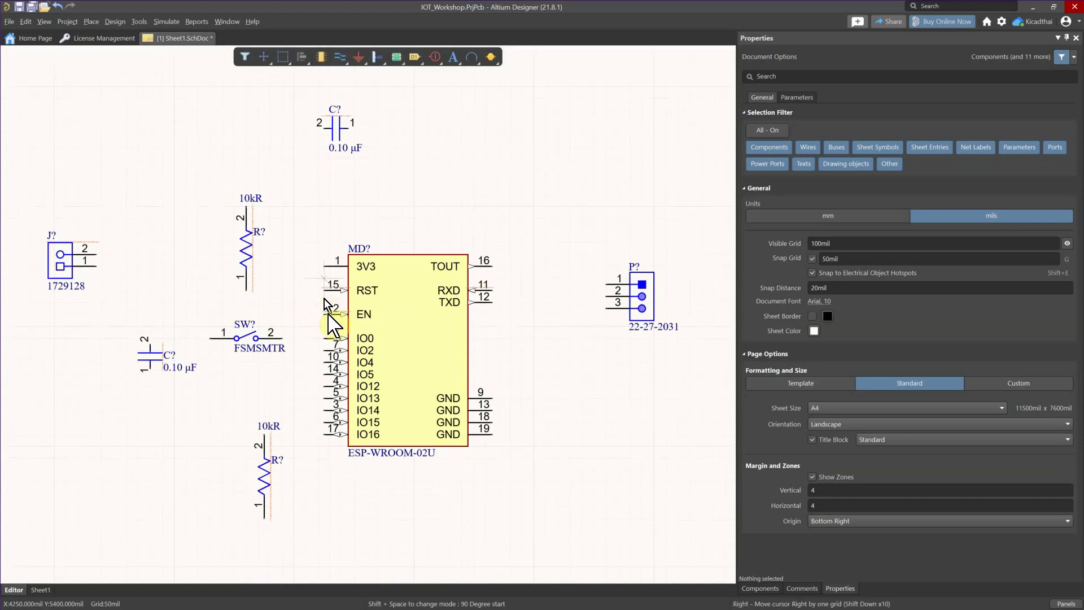
{"action": "scroll", "coordinate": [332, 327], "scroll_direction": "up", "scroll_amount": 1, "text": "ctrl"}
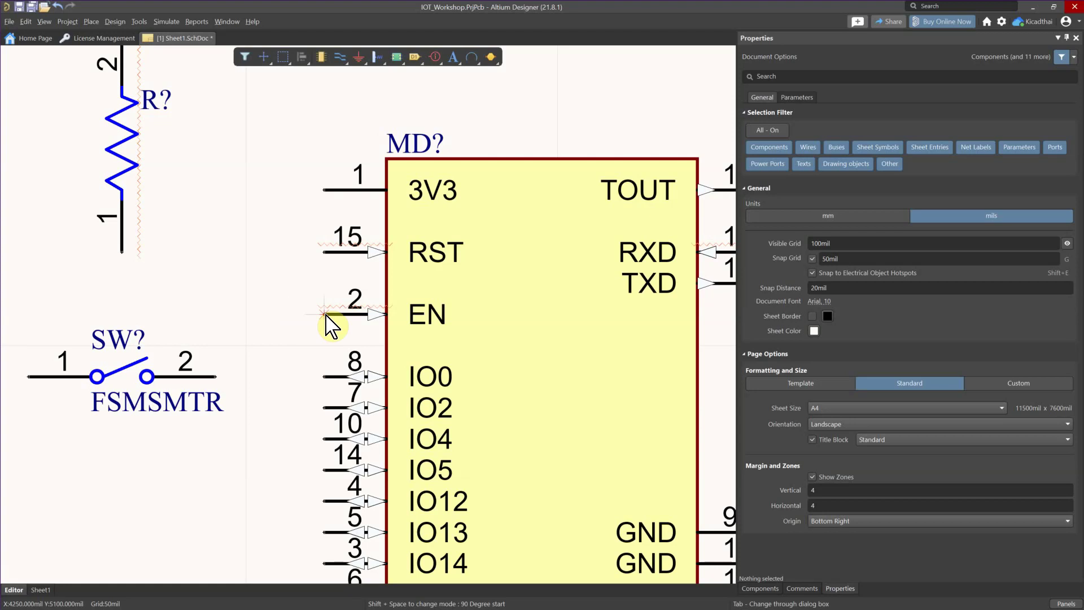
{"action": "left_click", "coordinate": [324, 314]}
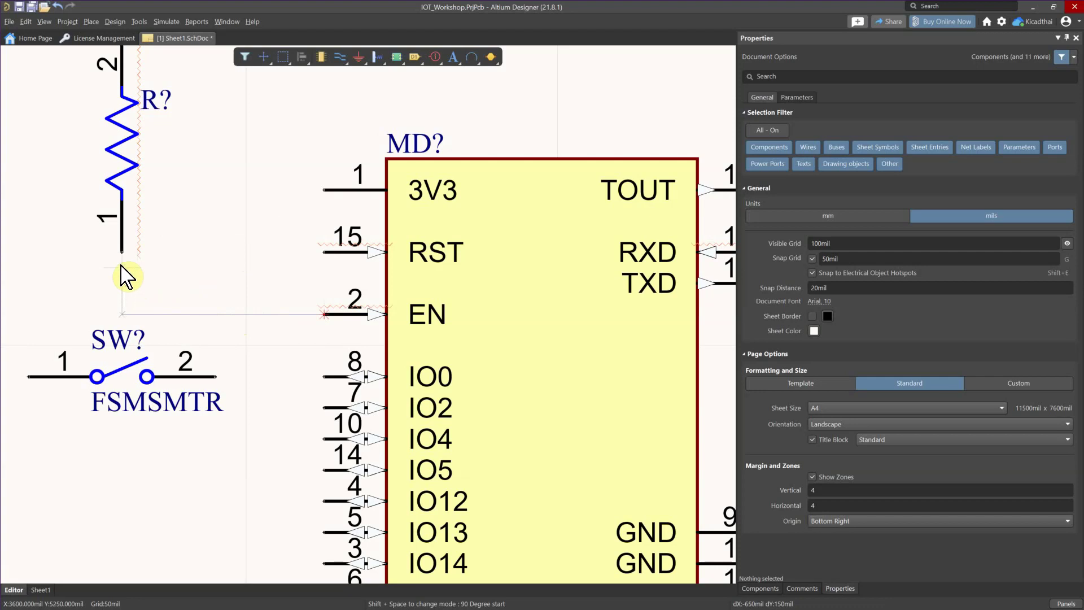
{"action": "key", "text": "Down"}
{"action": "key", "text": "shift+Left"}
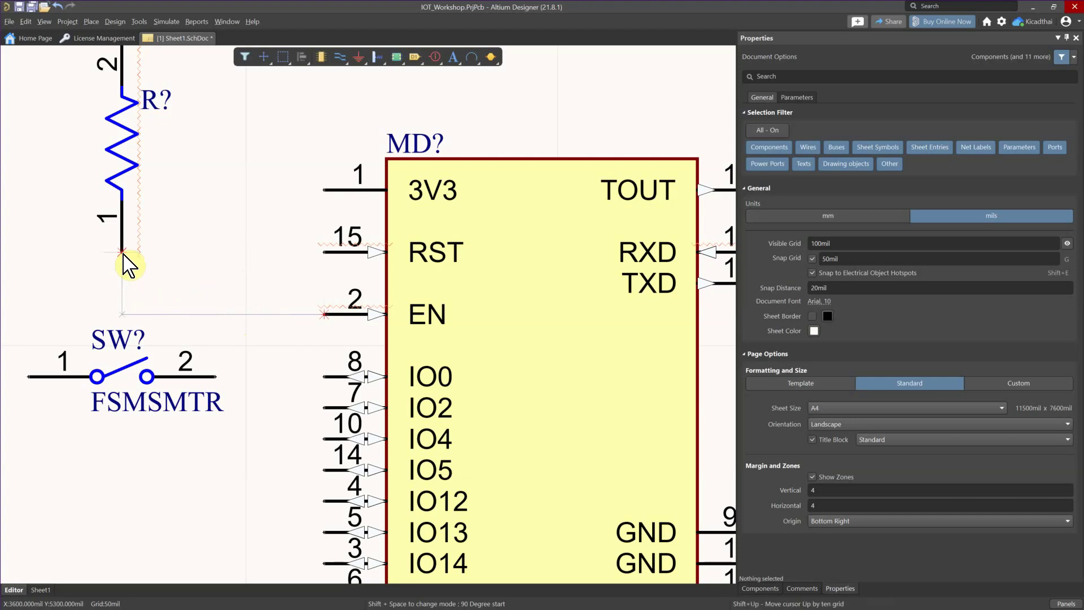
{"action": "left_click", "coordinate": [122, 253]}
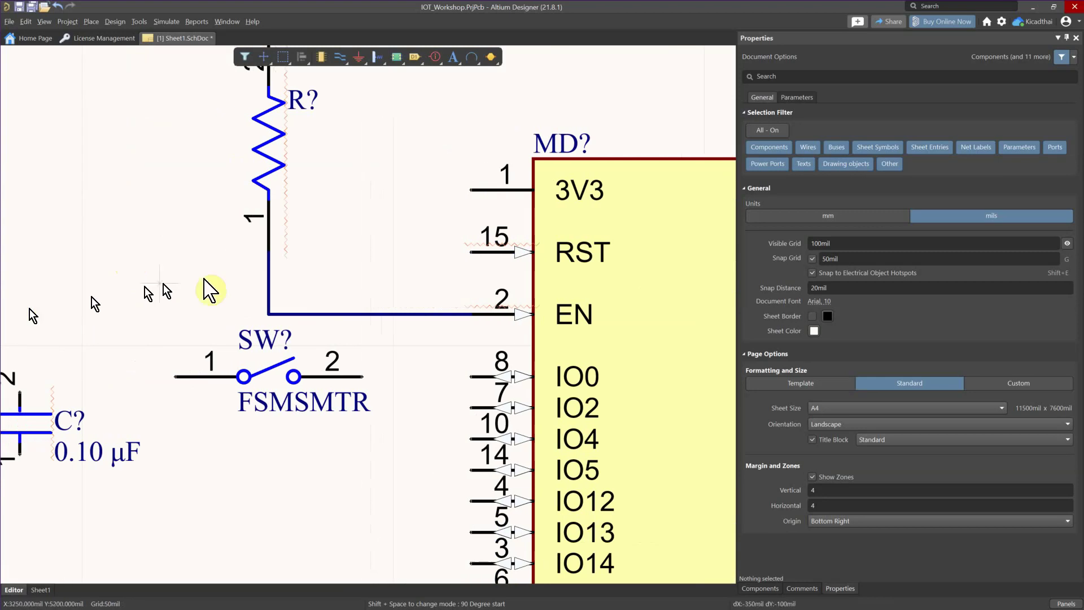
Wire the vertical EN wire segment to pin 2 of the left 0.10 µF capacitor, and IO0 to pin 2 of the FSMSMTR switch.
{"action": "left_click", "coordinate": [264, 283]}
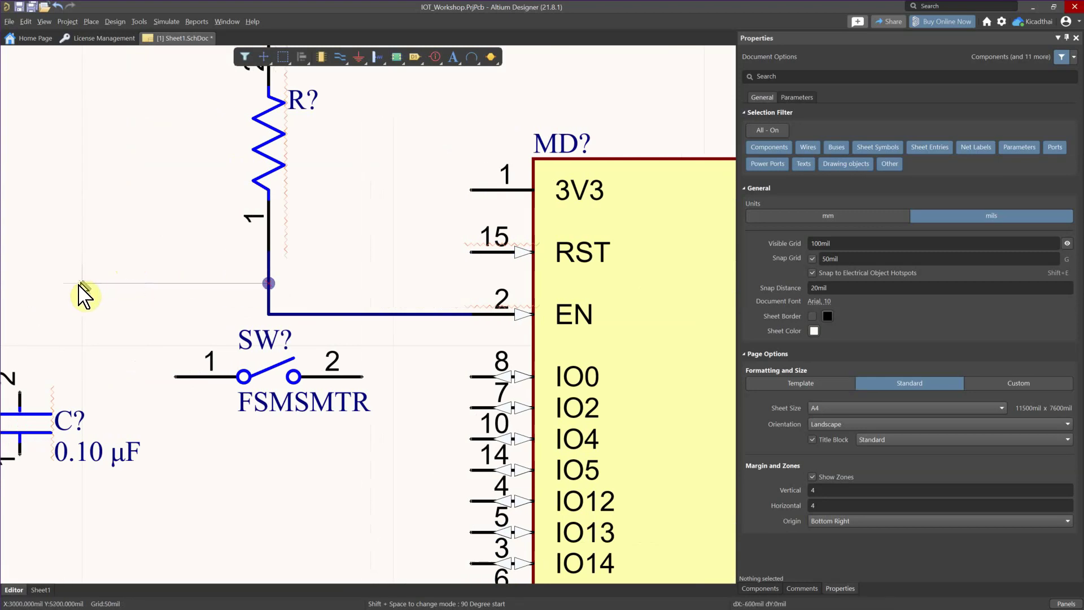
{"action": "left_click", "coordinate": [20, 392]}
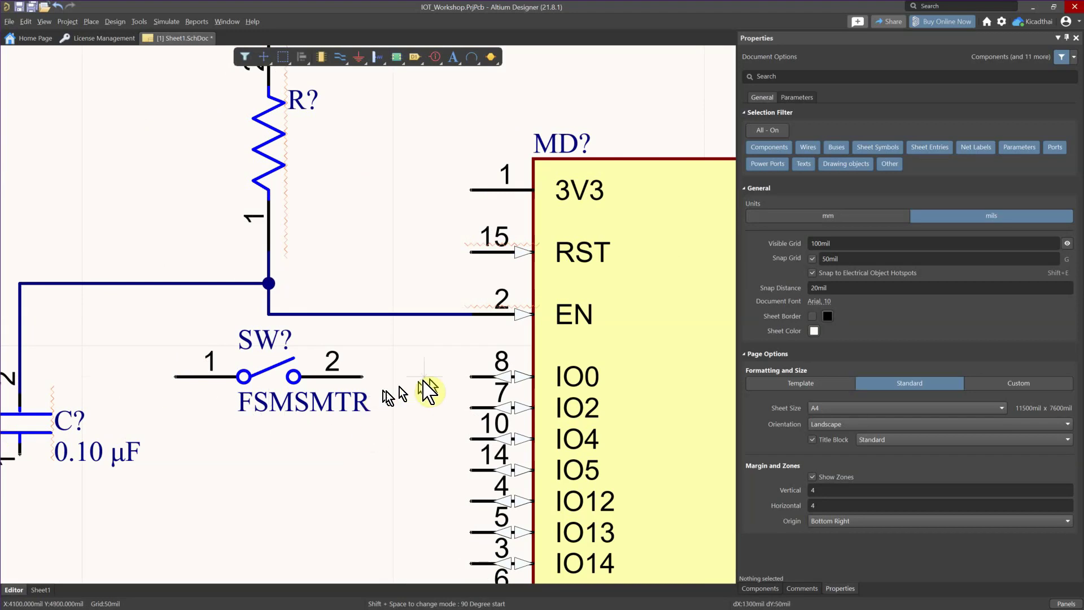
{"action": "left_click", "coordinate": [470, 376]}
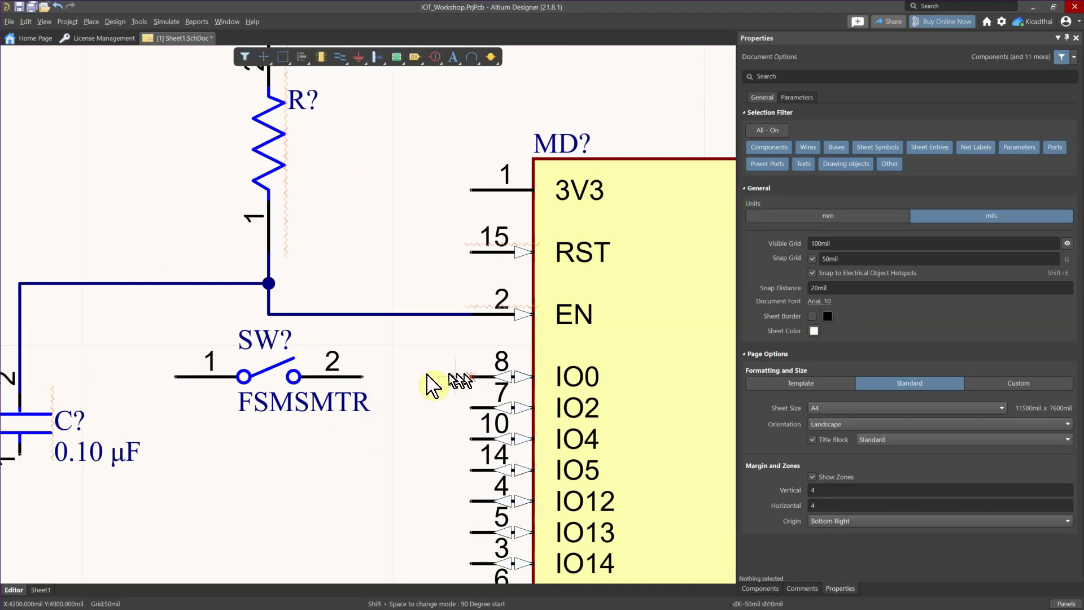
{"action": "left_click", "coordinate": [362, 376]}
{"action": "right_click", "coordinate": [366, 407]}
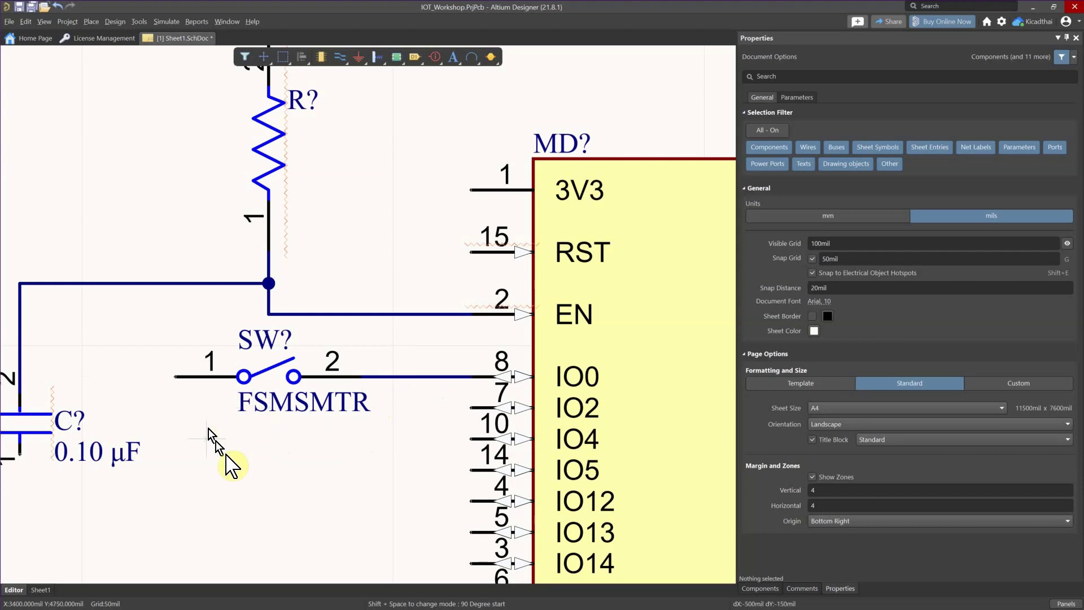
Wire the IO15 pin of the ESP-WROOM-02U to pin 2 of the lower 10k resistor and end wire placement.
{"action": "scroll", "coordinate": [303, 407], "scroll_direction": "down", "scroll_amount": 4}
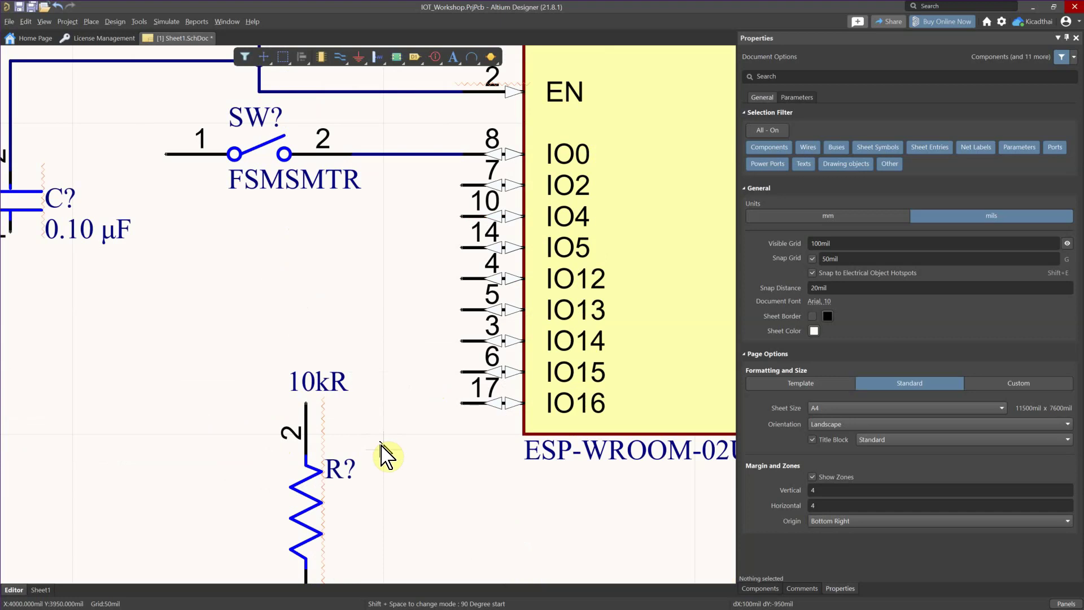
{"action": "left_click", "coordinate": [458, 374]}
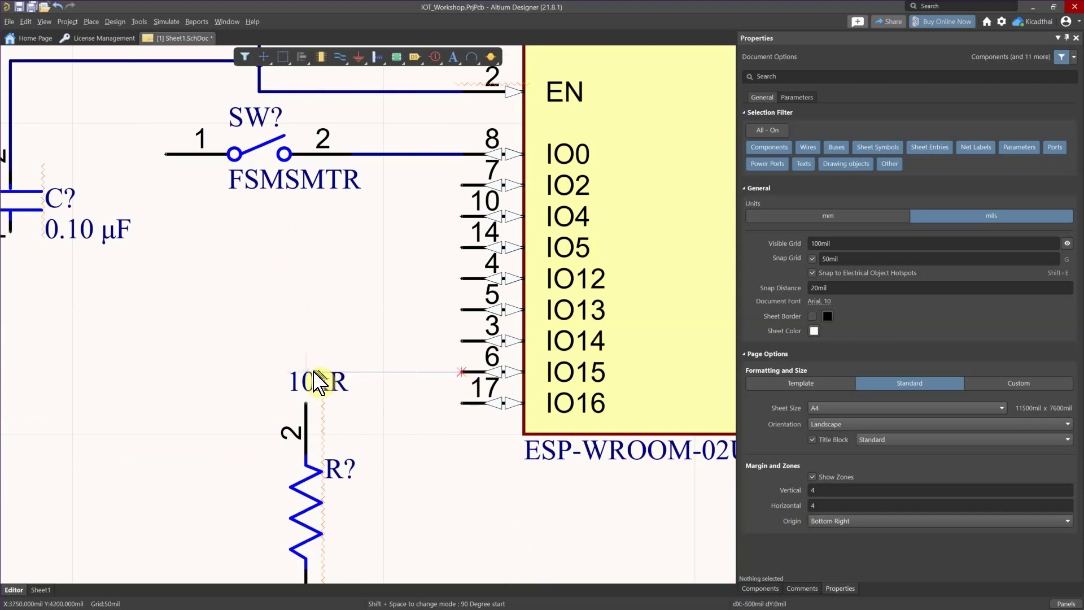
{"action": "left_click", "coordinate": [306, 400]}
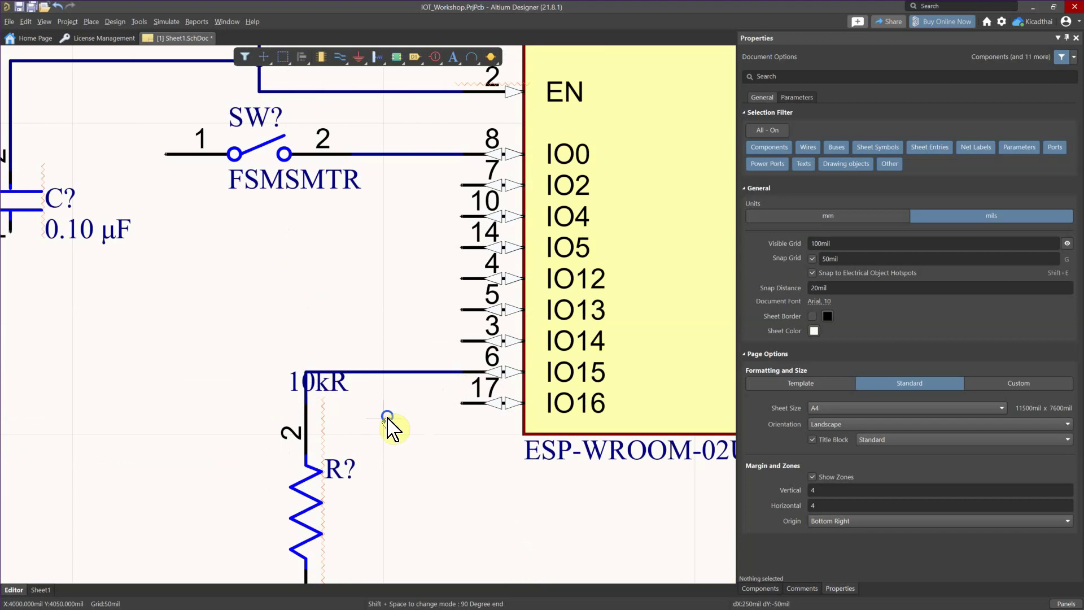
{"action": "right_click_drag", "start_coordinate": [387, 442], "coordinate": [380, 375]}
{"action": "key", "text": "Escape"}
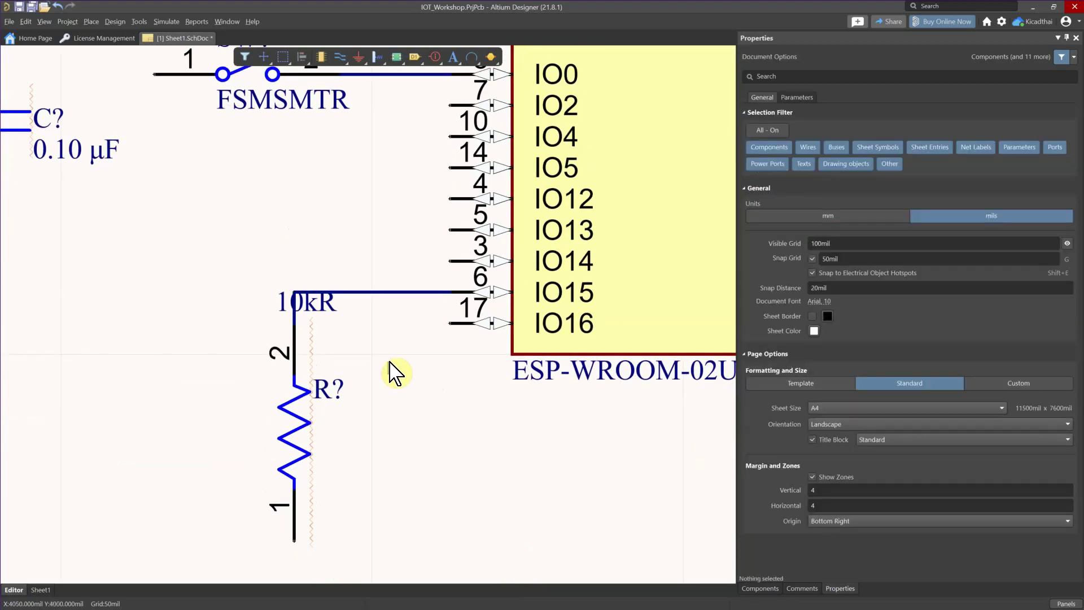
Move the lower resistor's 10kR value label off the wire, to beside the resistor body just under its designator.
{"action": "left_click", "coordinate": [323, 308]}
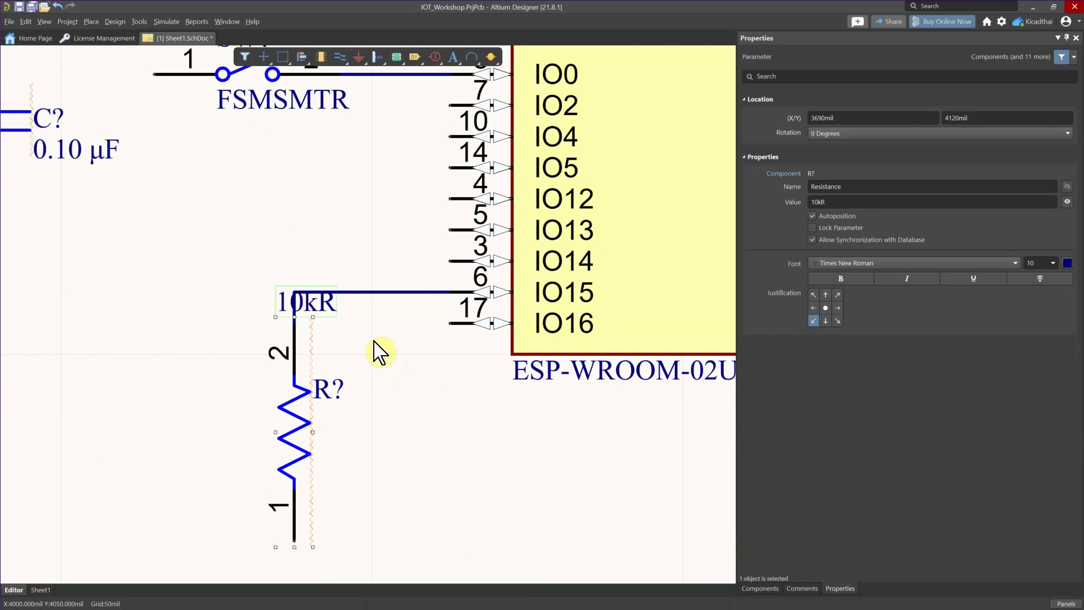
{"action": "left_click", "coordinate": [341, 326]}
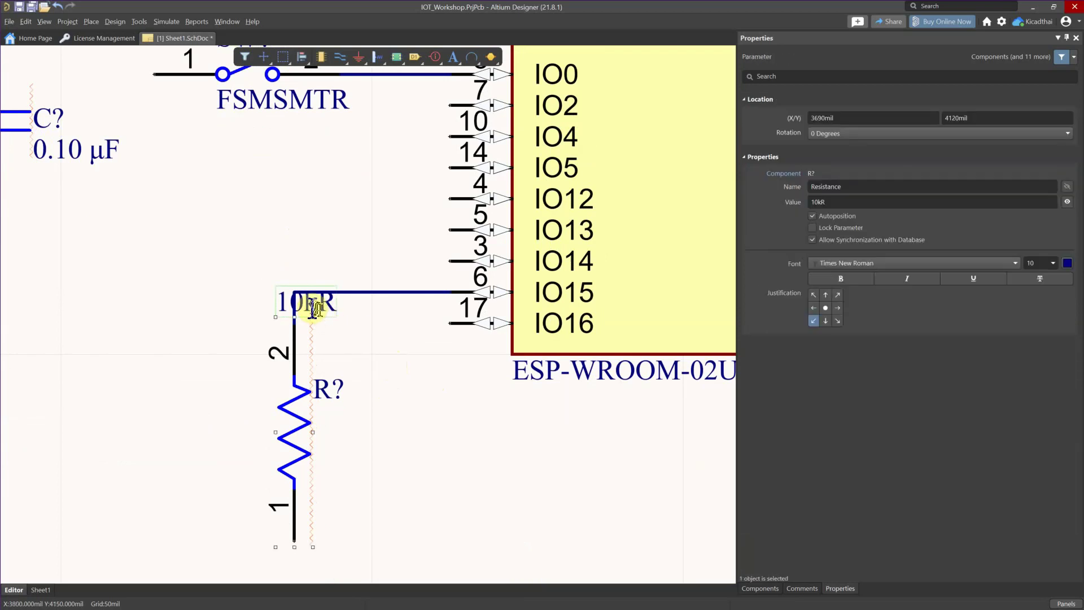
{"action": "left_click_drag", "start_coordinate": [308, 305], "coordinate": [344, 405]}
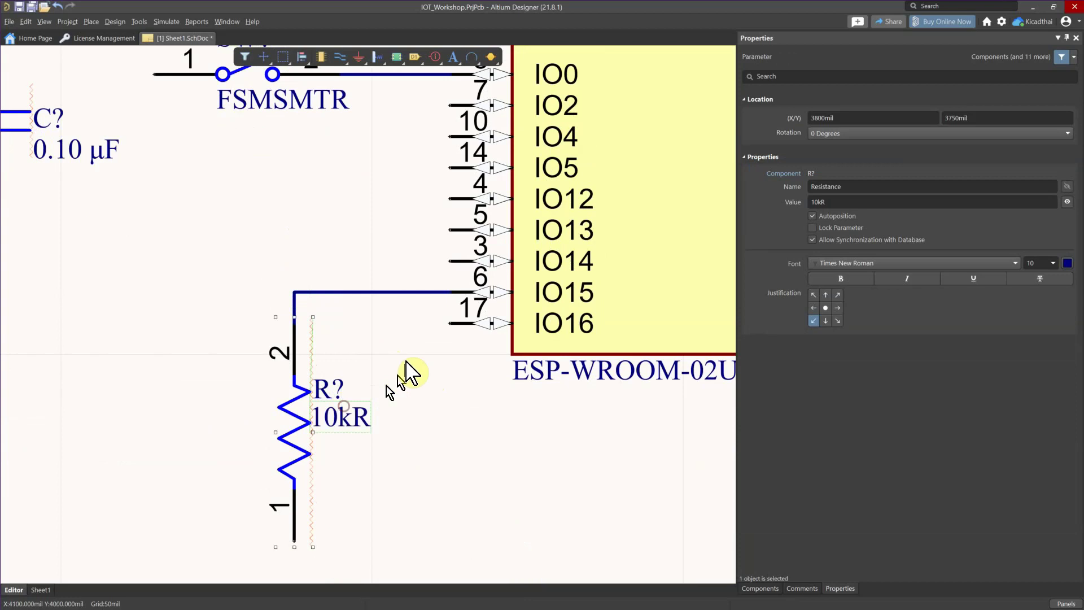
Place three GND power ports: below the left capacitor, below the FSMSMTR switch's pin 1, and directly on pin 1 of the lower 10k resistor.
{"action": "right_click_drag", "start_coordinate": [395, 388], "coordinate": [404, 331]}
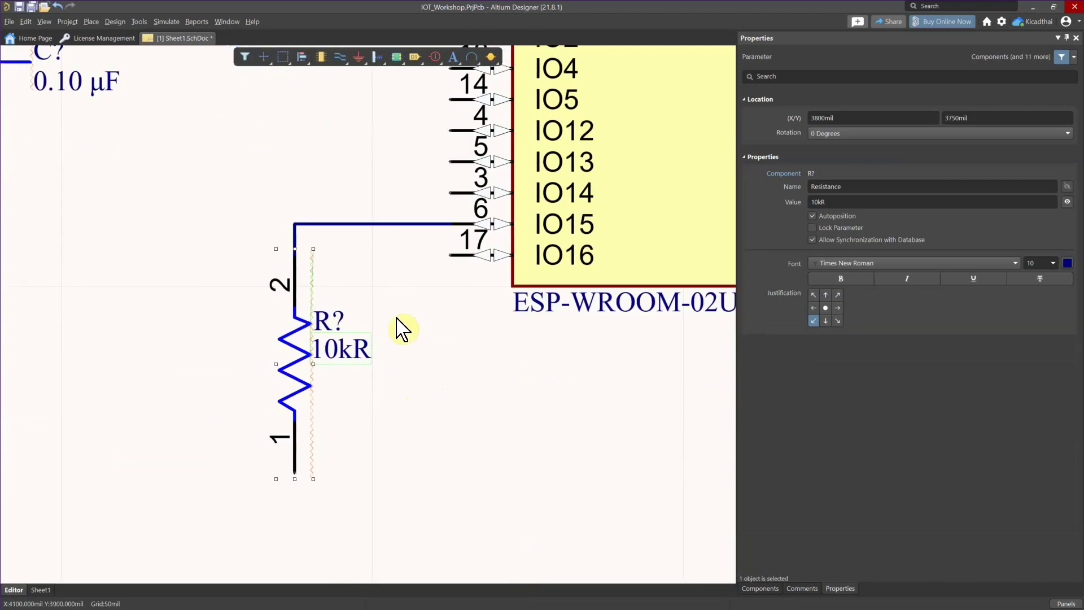
{"action": "right_click_drag", "start_coordinate": [431, 380], "coordinate": [477, 448]}
{"action": "scroll", "coordinate": [395, 367], "scroll_direction": "down", "scroll_amount": 2, "text": "ctrl"}
{"action": "right_click_drag", "start_coordinate": [375, 338], "coordinate": [367, 344]}
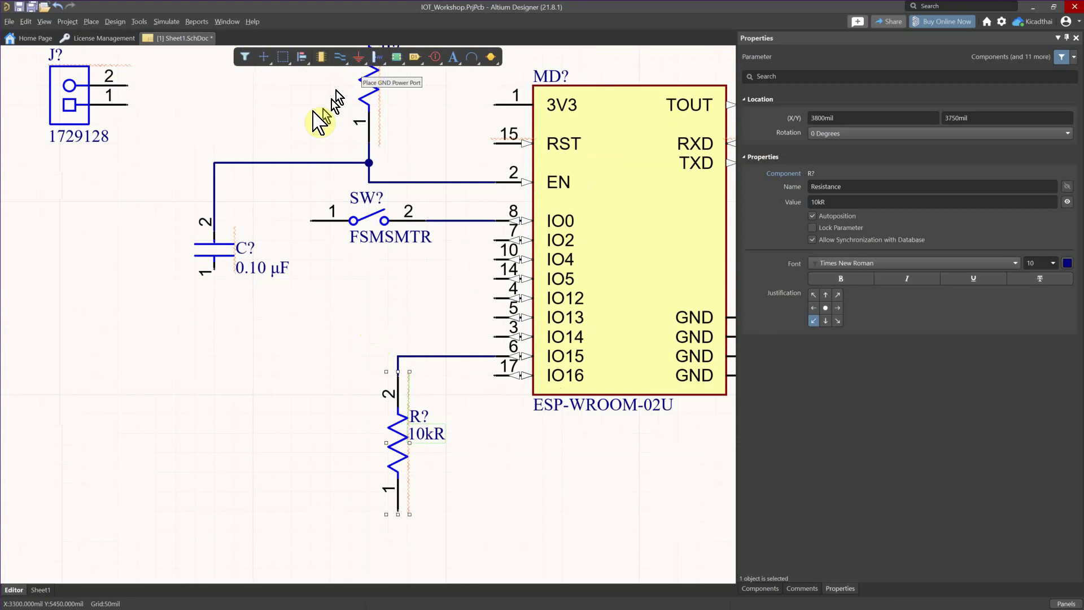
{"action": "right_click", "coordinate": [361, 64]}
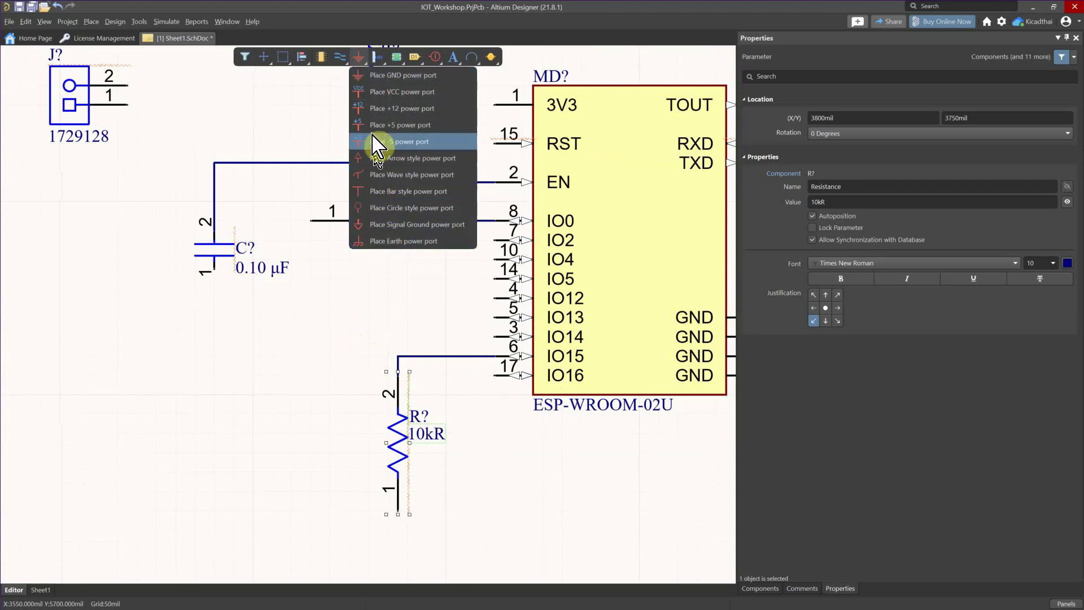
{"action": "left_click", "coordinate": [370, 79]}
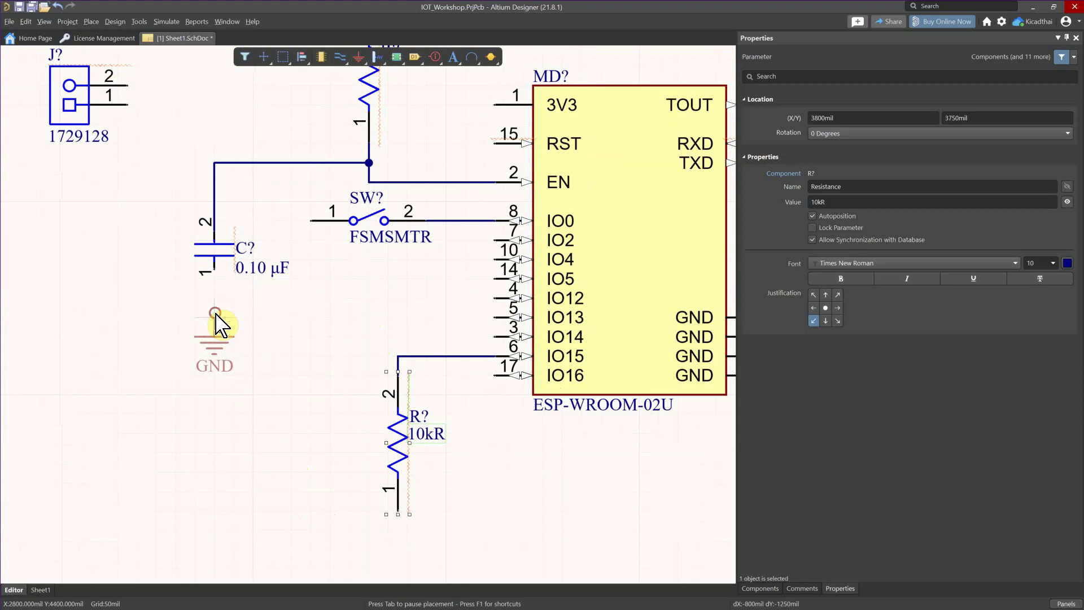
{"action": "left_click", "coordinate": [216, 314]}
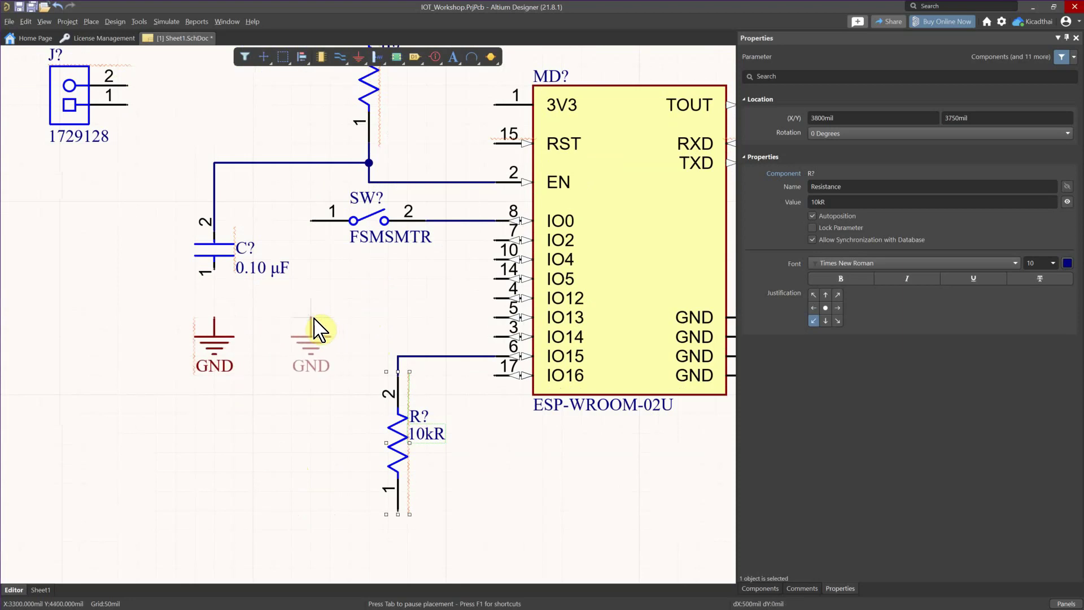
{"action": "left_click", "coordinate": [314, 318]}
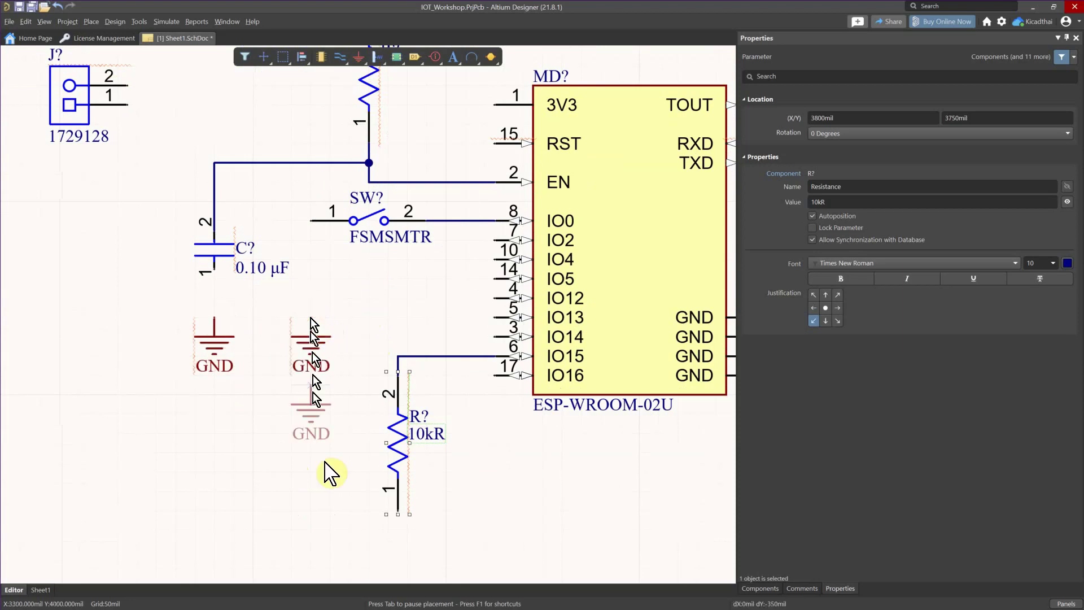
{"action": "left_click", "coordinate": [398, 514]}
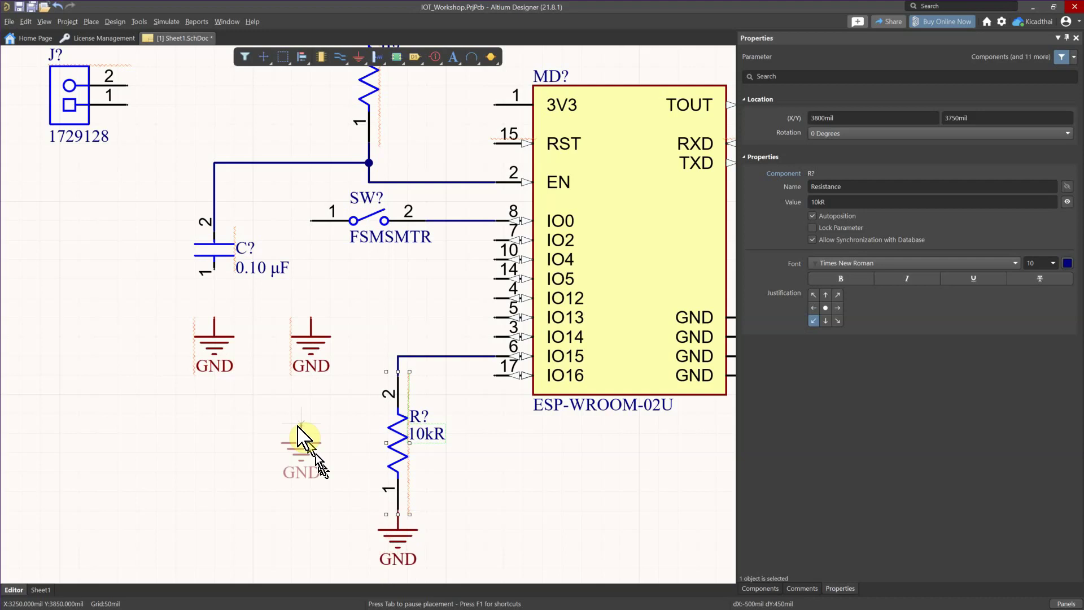
{"action": "key", "text": "Escape"}
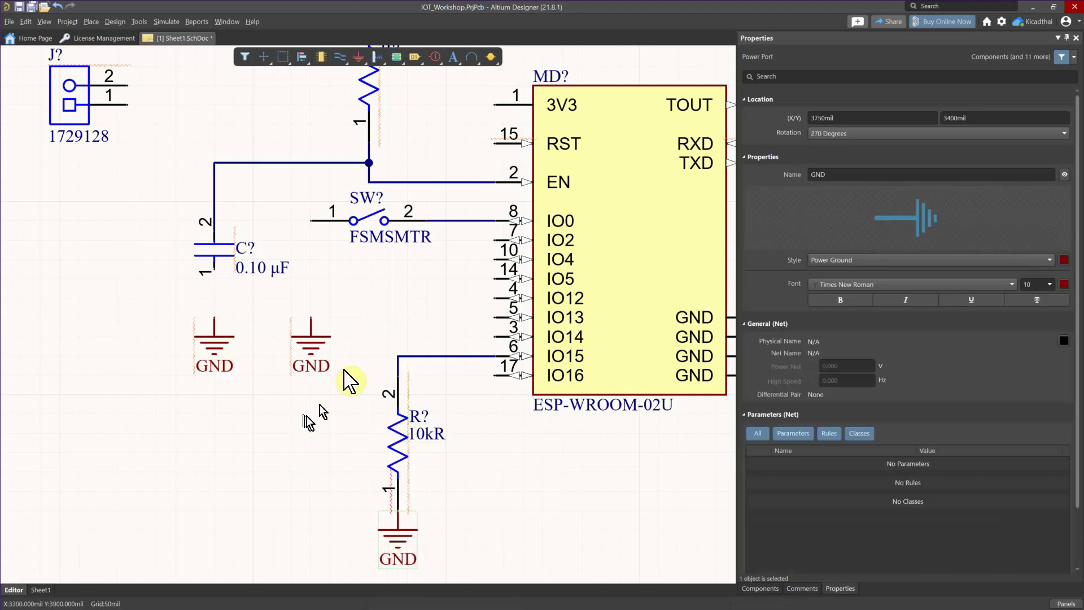
Wire pin 1 of the FSMSMTR switch to the GND port below it.
{"action": "key", "text": "ctrl+w"}
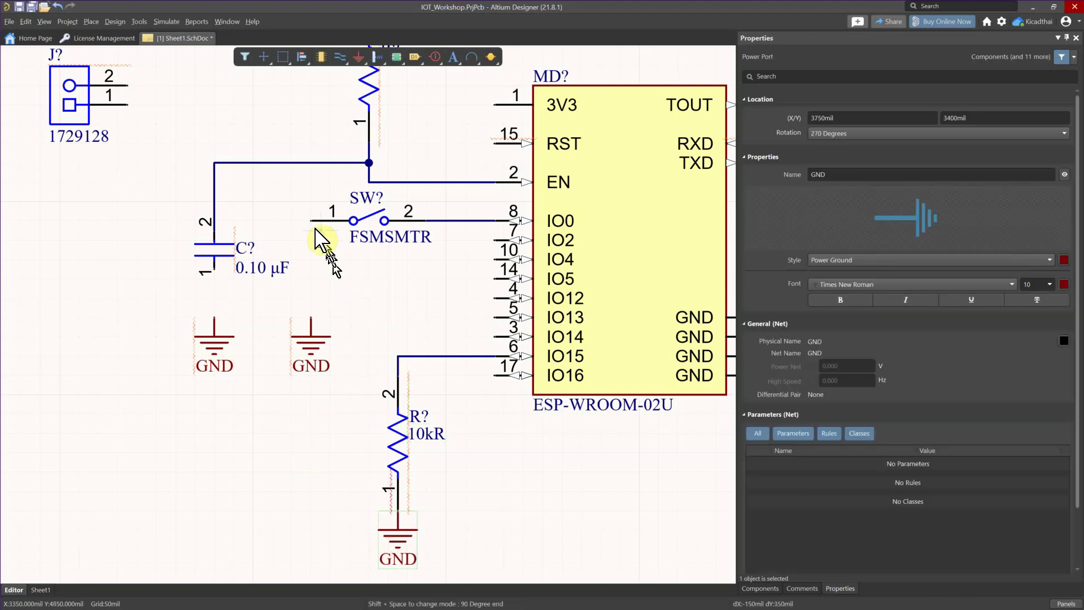